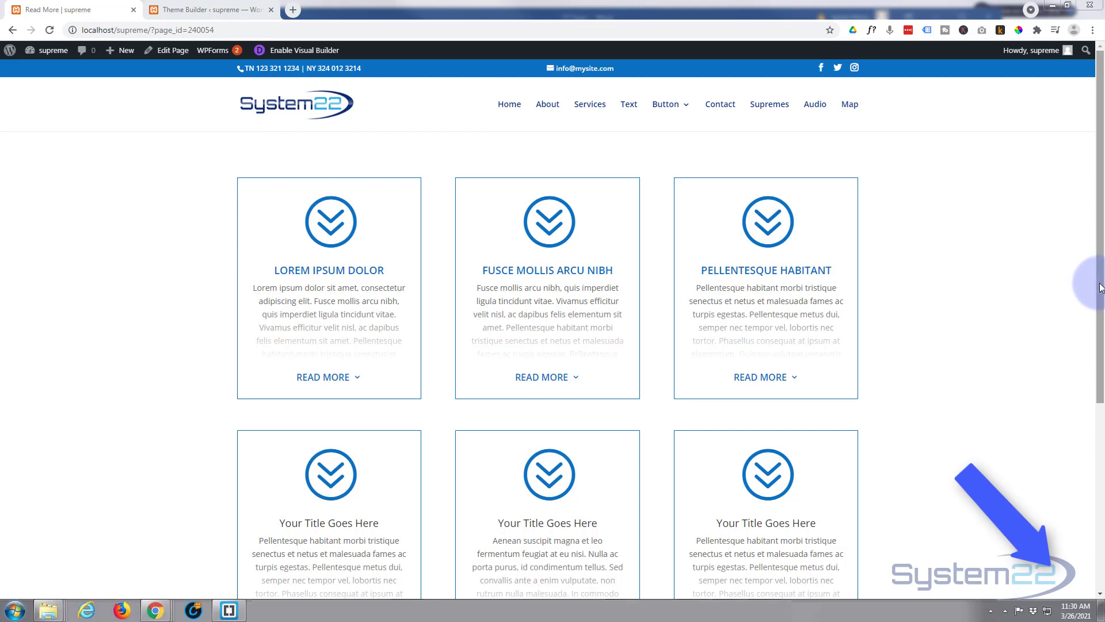
Review the current footer on the Read More page and the site's templates in the Divi Theme Builder
{"action": "left_click_drag", "start_coordinate": [1100, 288], "coordinate": [1103, 484]}
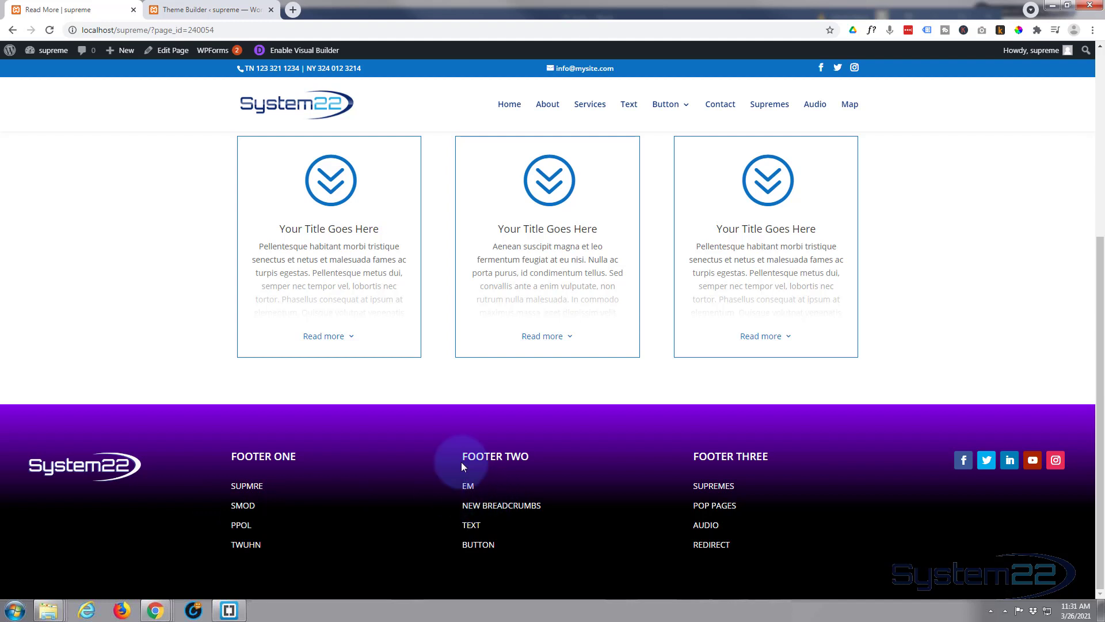
{"action": "left_click", "coordinate": [217, 8]}
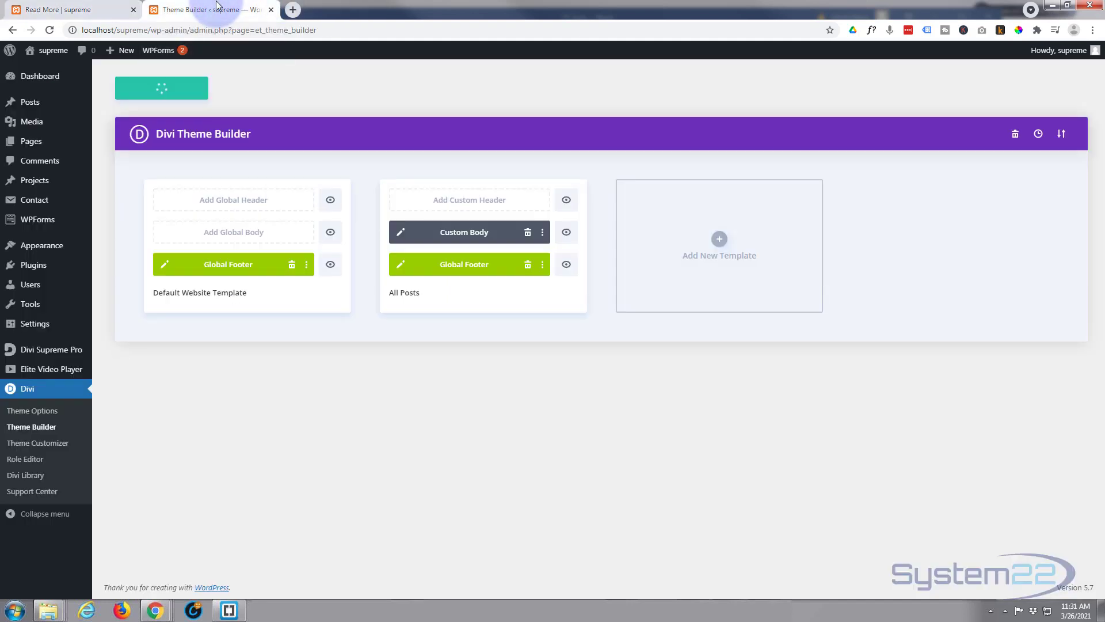
{"action": "mouse_move", "coordinate": [52, 51]}
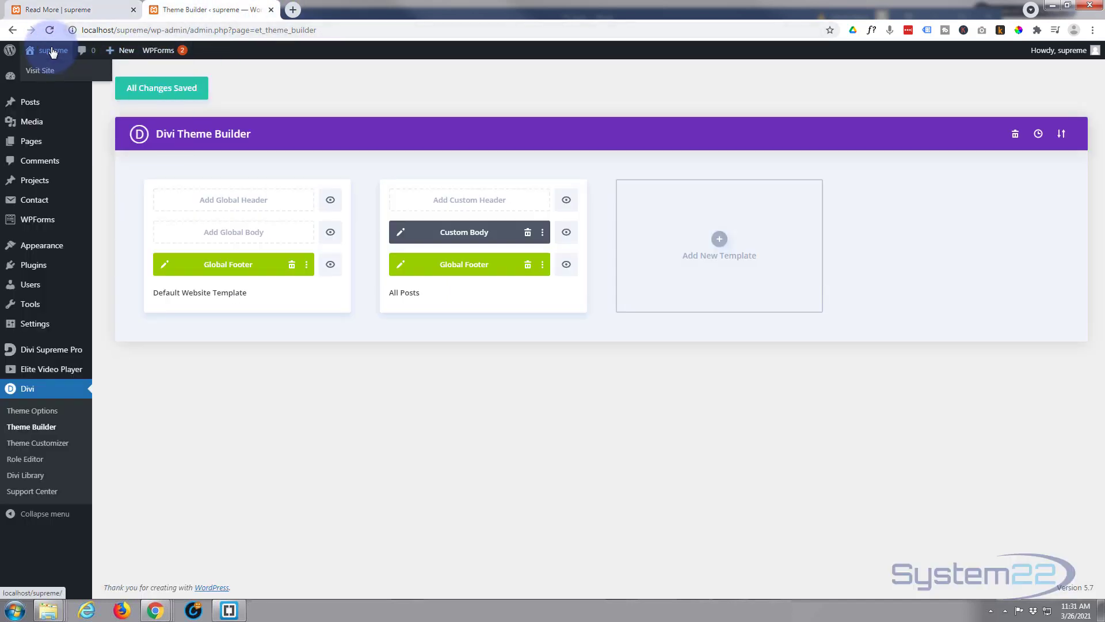
{"action": "left_click", "coordinate": [33, 432]}
{"action": "mouse_move", "coordinate": [26, 352]}
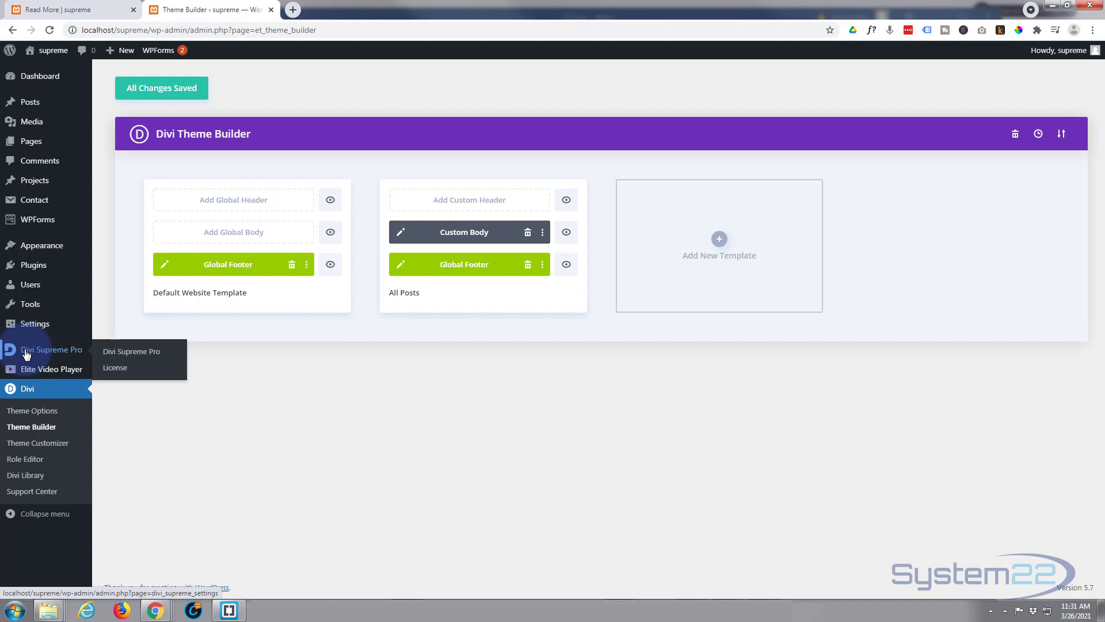
{"action": "left_click", "coordinate": [39, 429]}
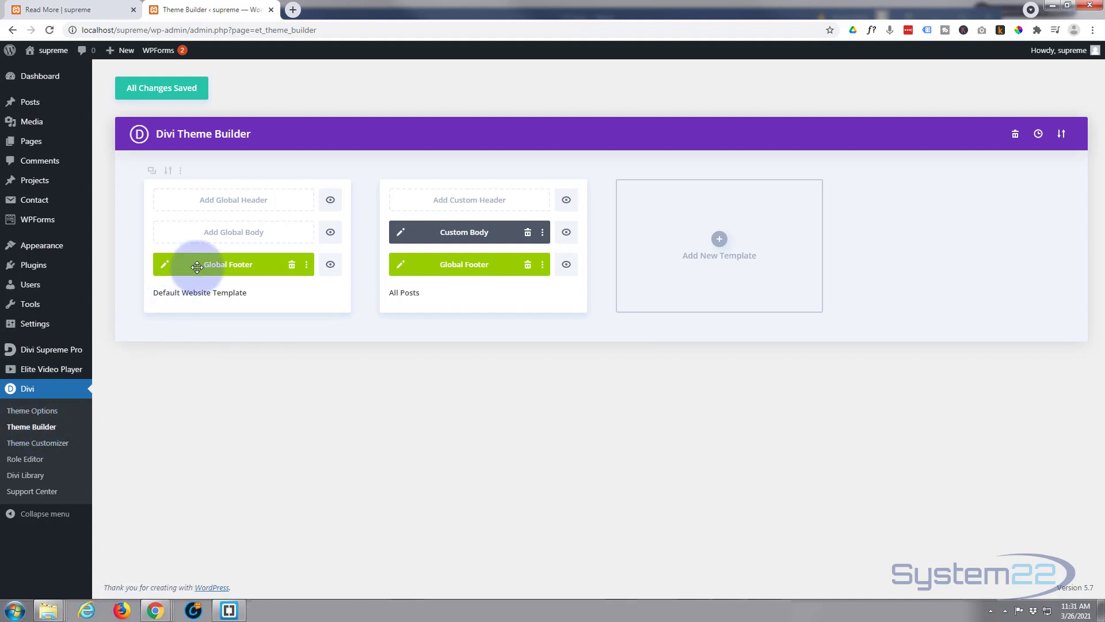
{"action": "left_click", "coordinate": [63, 9]}
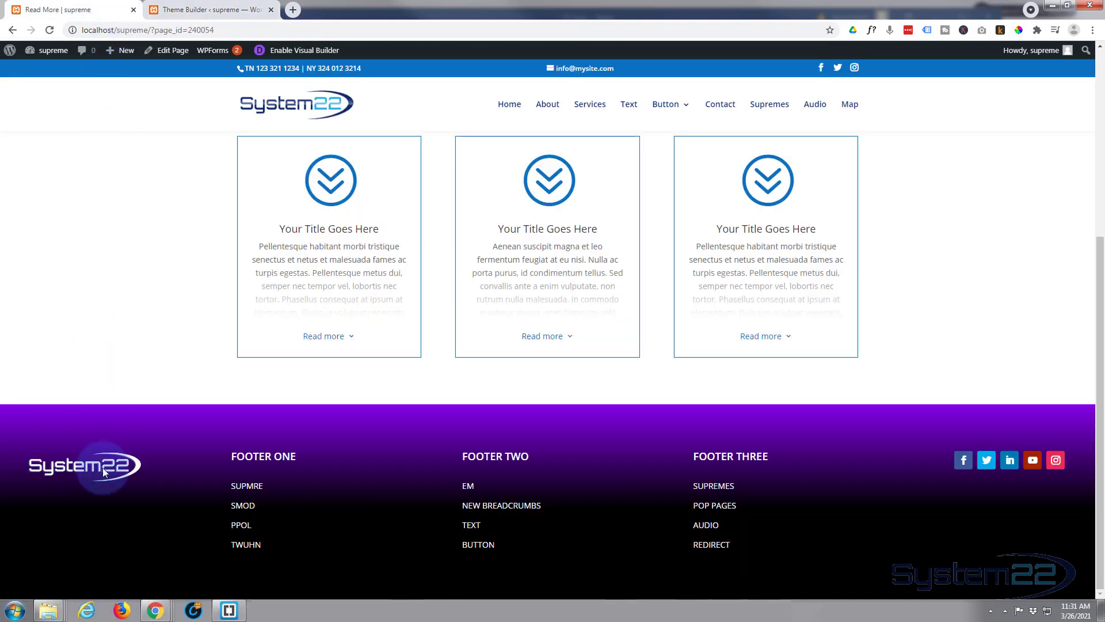
Delete the Global Footer from the Default Website Template in the Theme Builder
{"action": "left_click", "coordinate": [207, 10]}
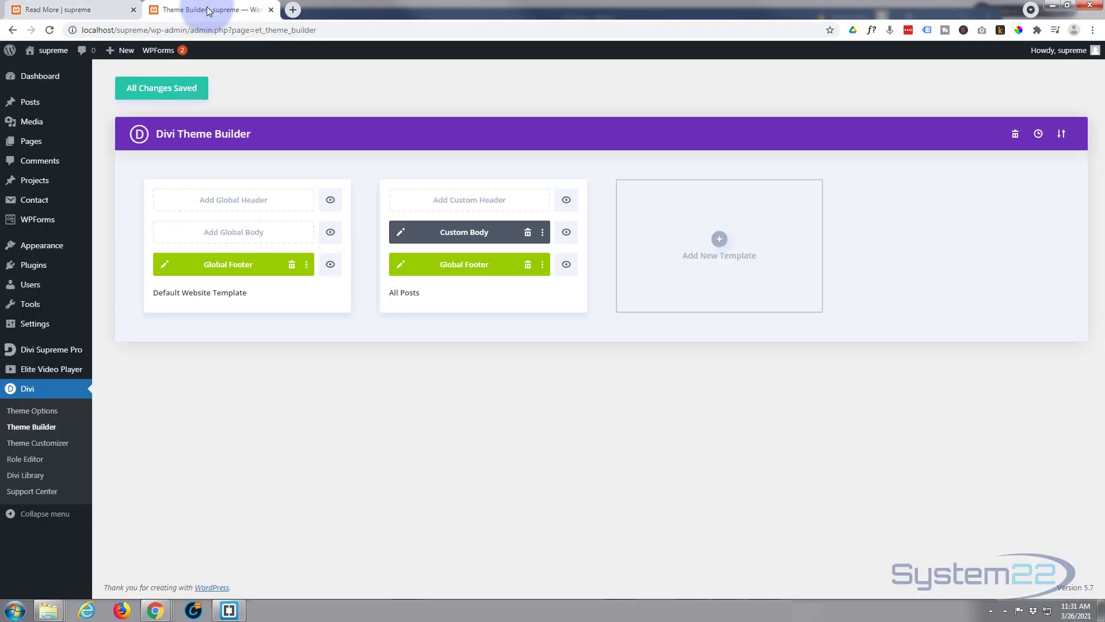
{"action": "left_click", "coordinate": [291, 265]}
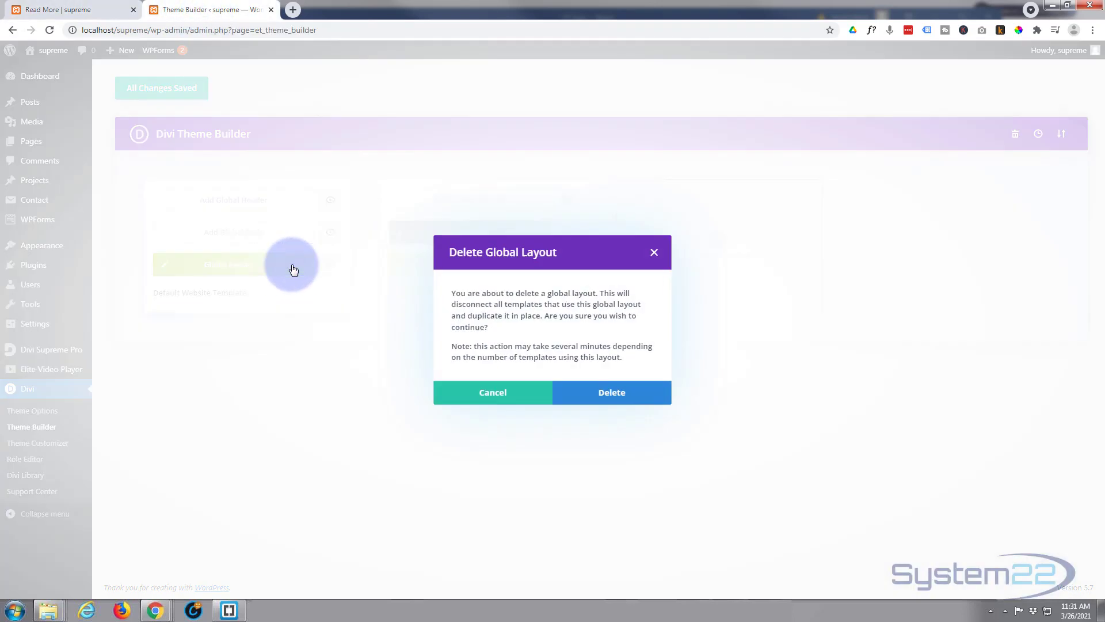
{"action": "left_click", "coordinate": [622, 400]}
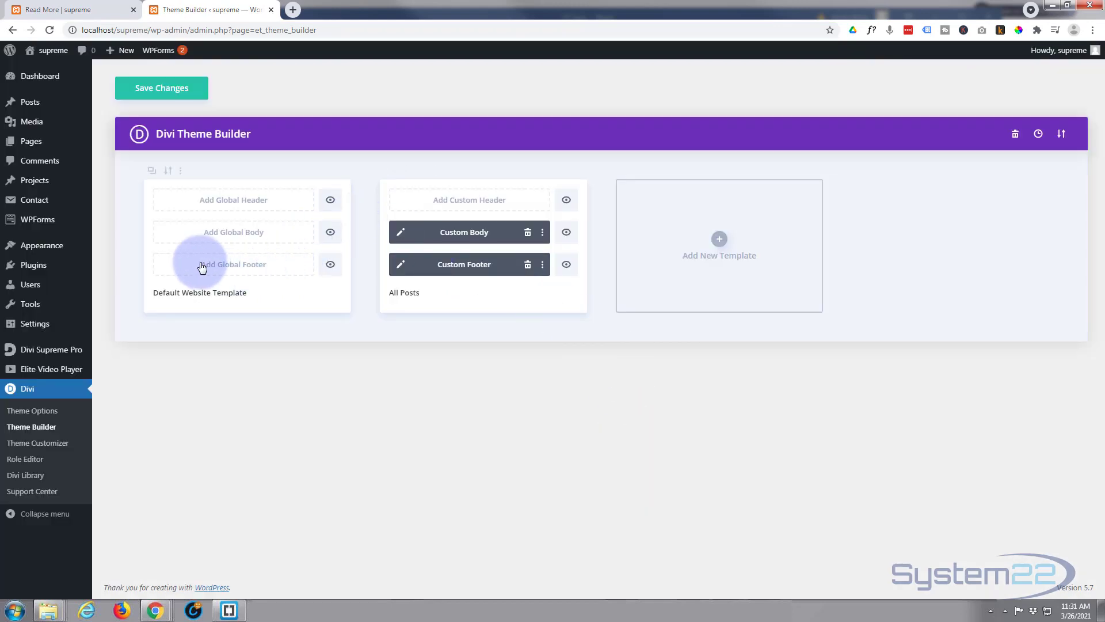
Build a new global footer from scratch with a row of five equal columns, without inserting a module
{"action": "left_click", "coordinate": [223, 269]}
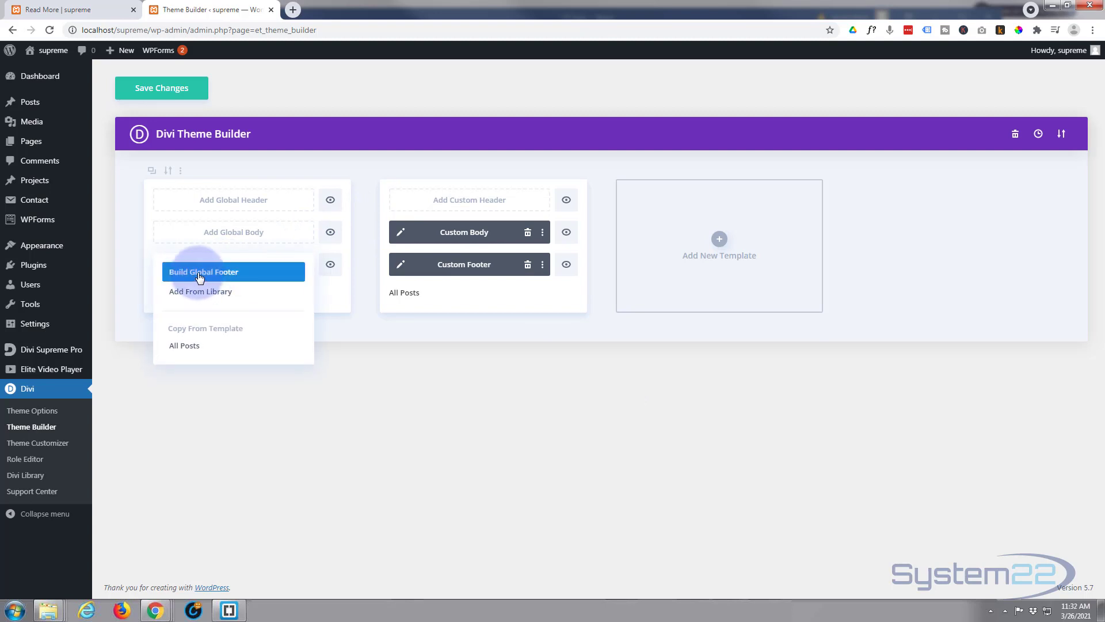
{"action": "left_click", "coordinate": [200, 275]}
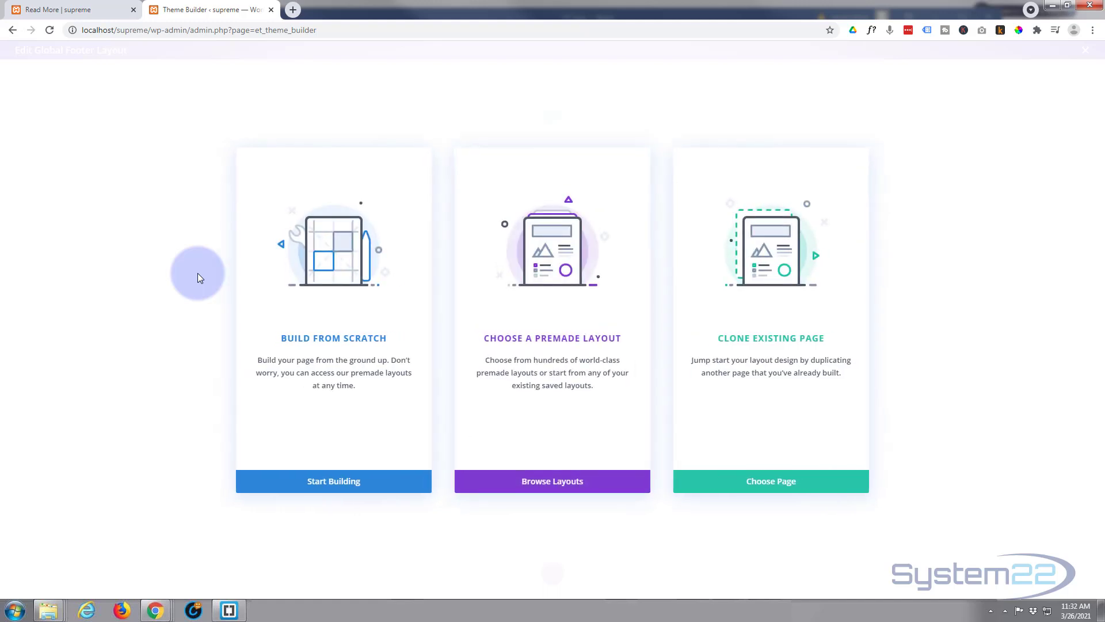
{"action": "left_click", "coordinate": [336, 481]}
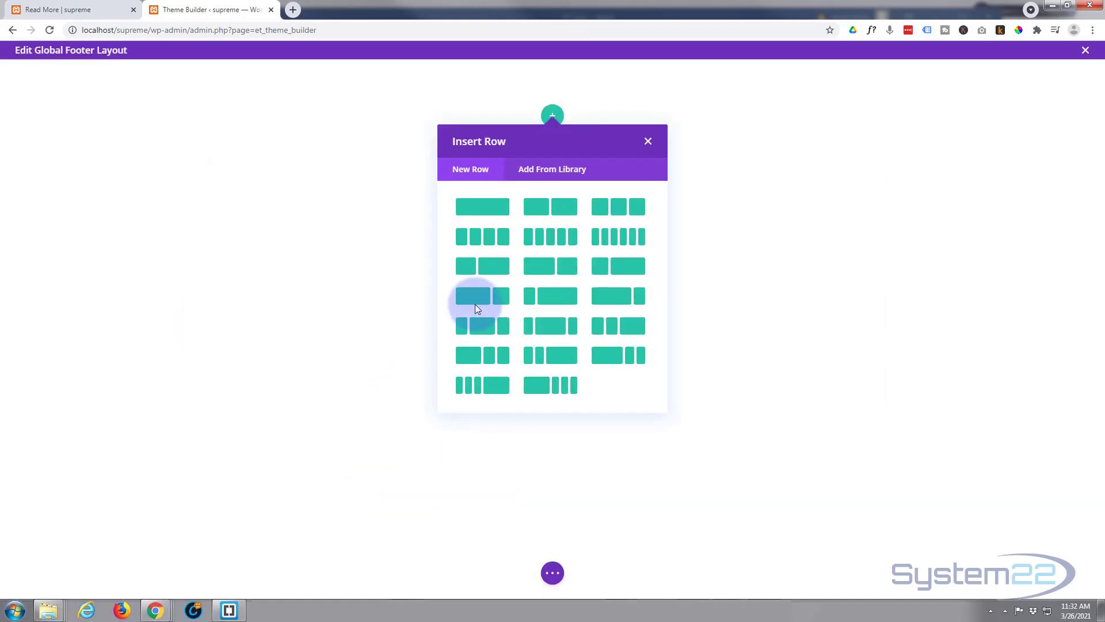
{"action": "left_click", "coordinate": [552, 242]}
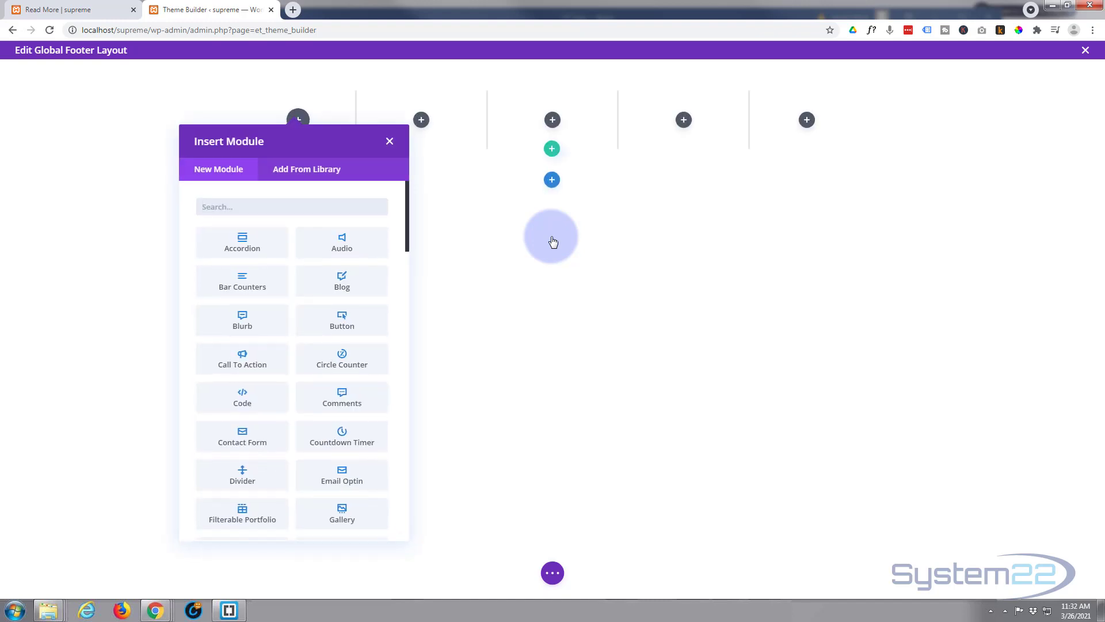
{"action": "left_click", "coordinate": [530, 288]}
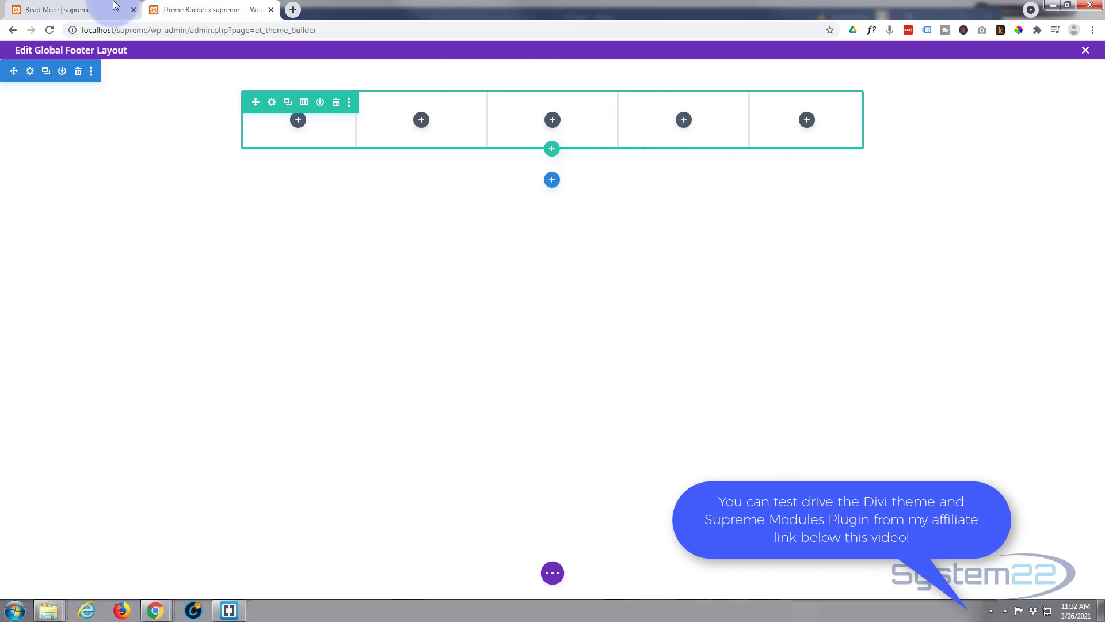
Open the WordPress Menus management page in the browser tab showing the Read More page
{"action": "left_click", "coordinate": [40, 10]}
{"action": "mouse_move", "coordinate": [25, 58]}
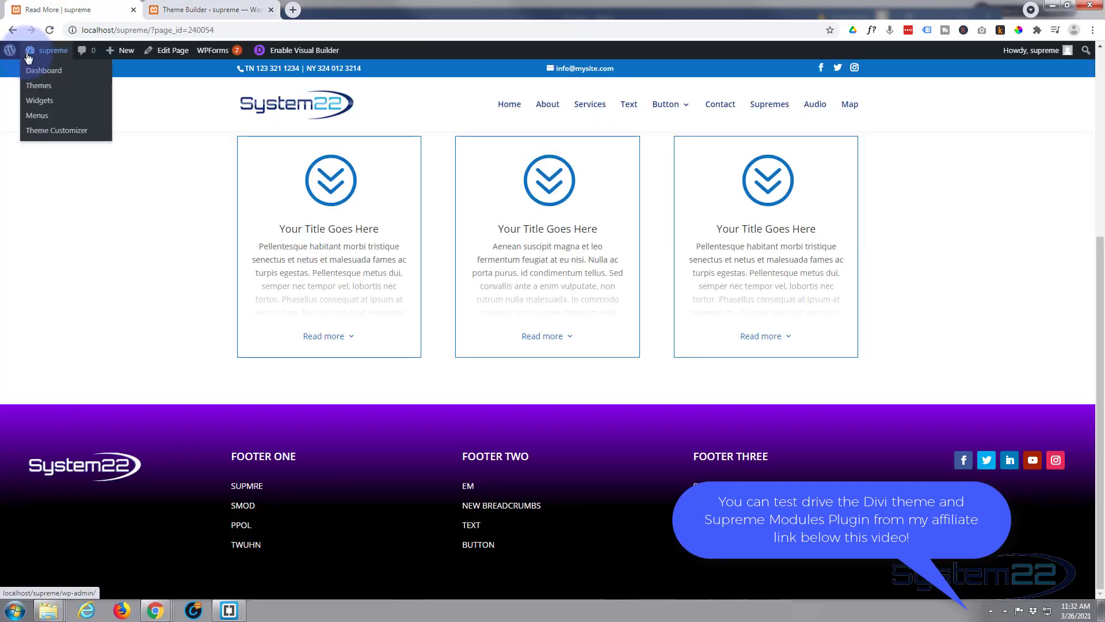
{"action": "left_click", "coordinate": [29, 71]}
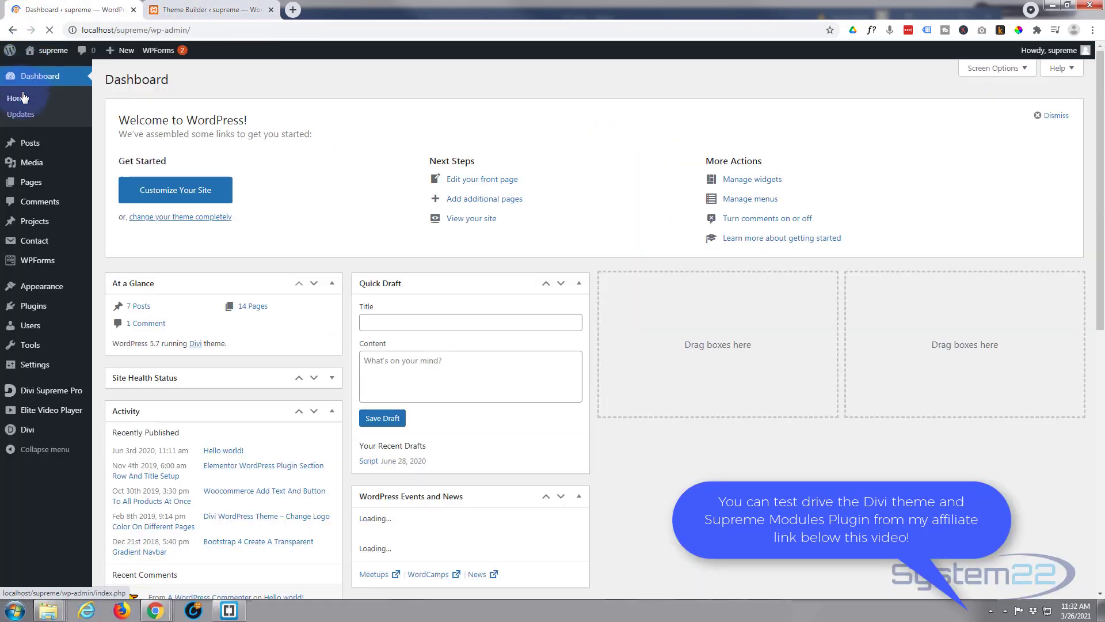
{"action": "mouse_move", "coordinate": [35, 286]}
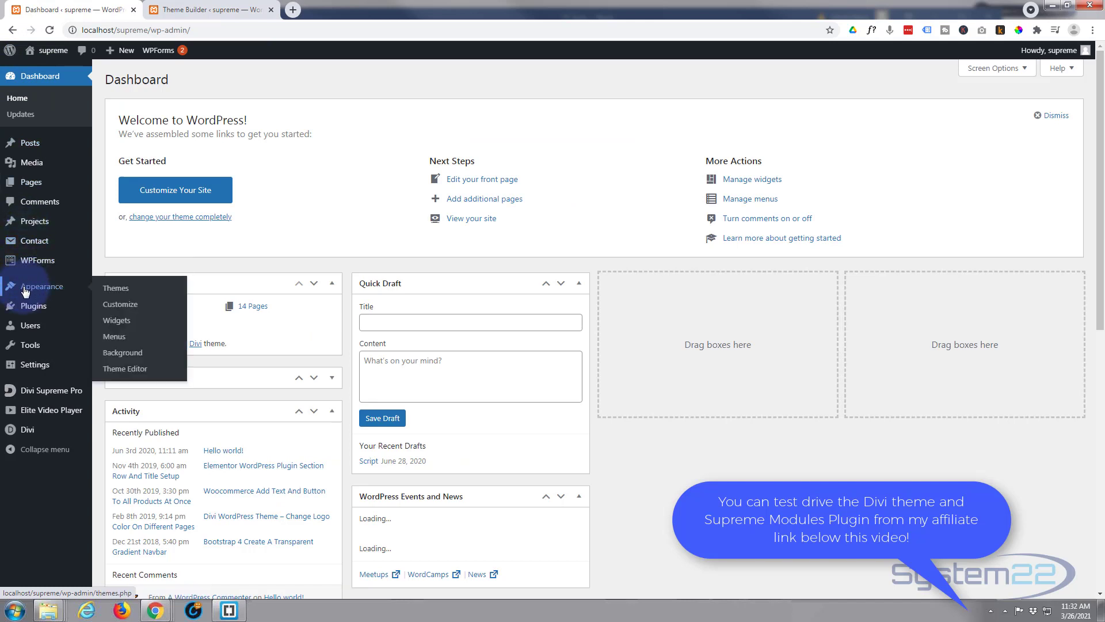
{"action": "left_click", "coordinate": [110, 339]}
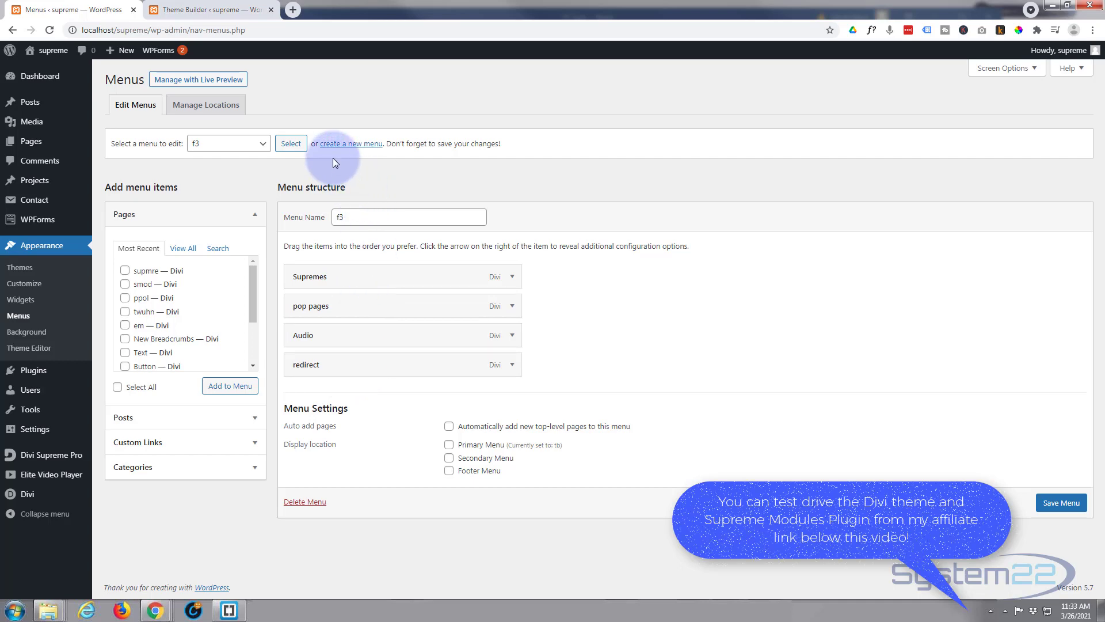
Create a new menu named "footer 1"
{"action": "left_click", "coordinate": [343, 146]}
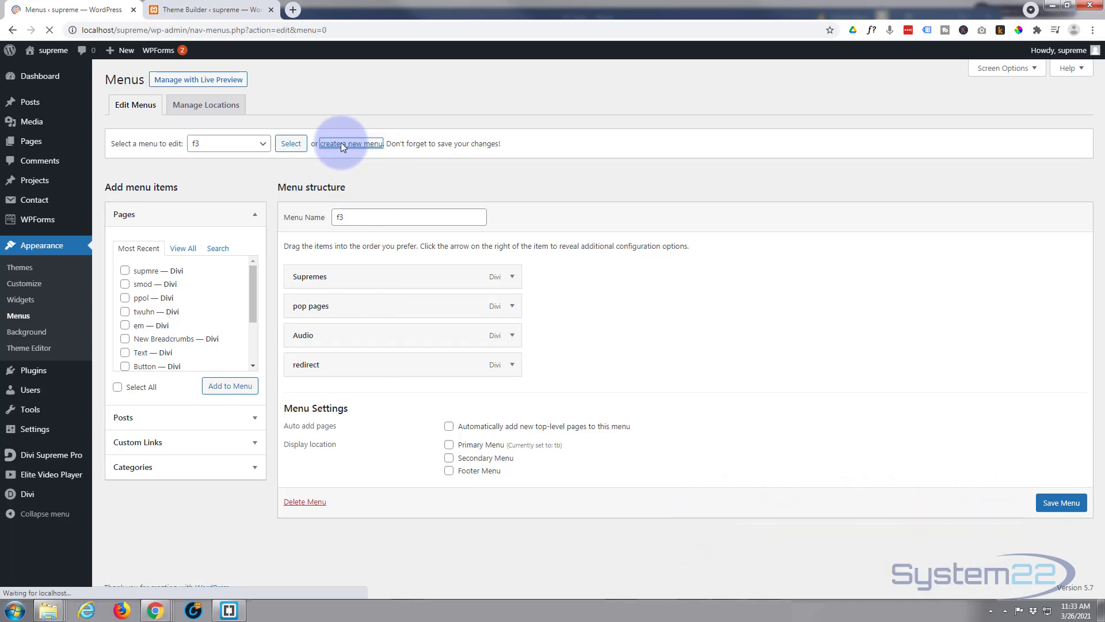
{"action": "left_click", "coordinate": [359, 214]}
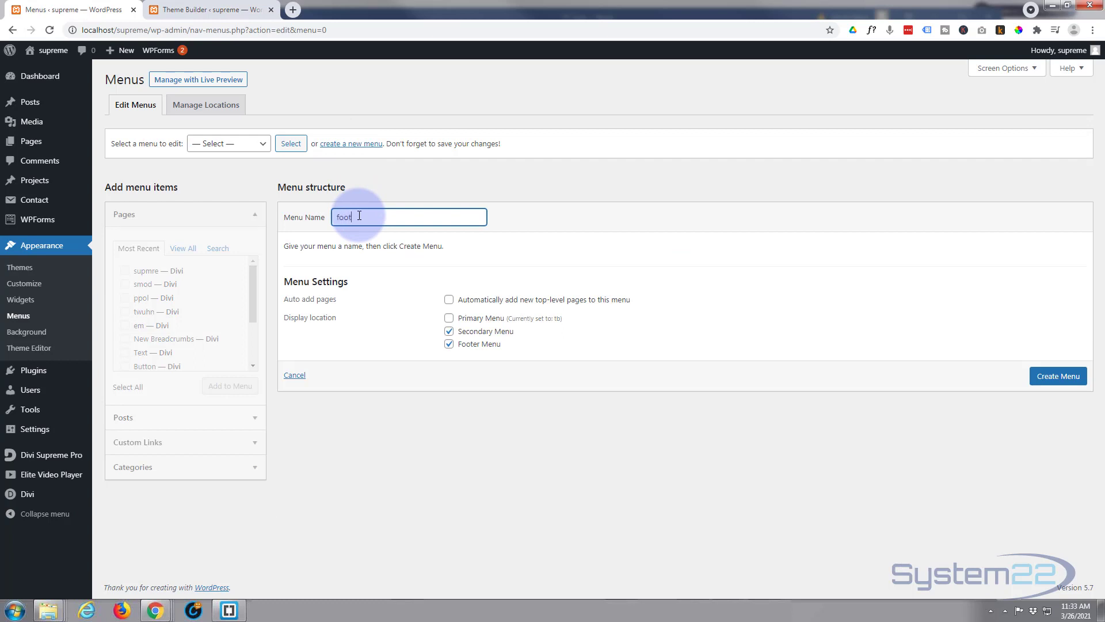
{"action": "type", "text": "footer 1"}
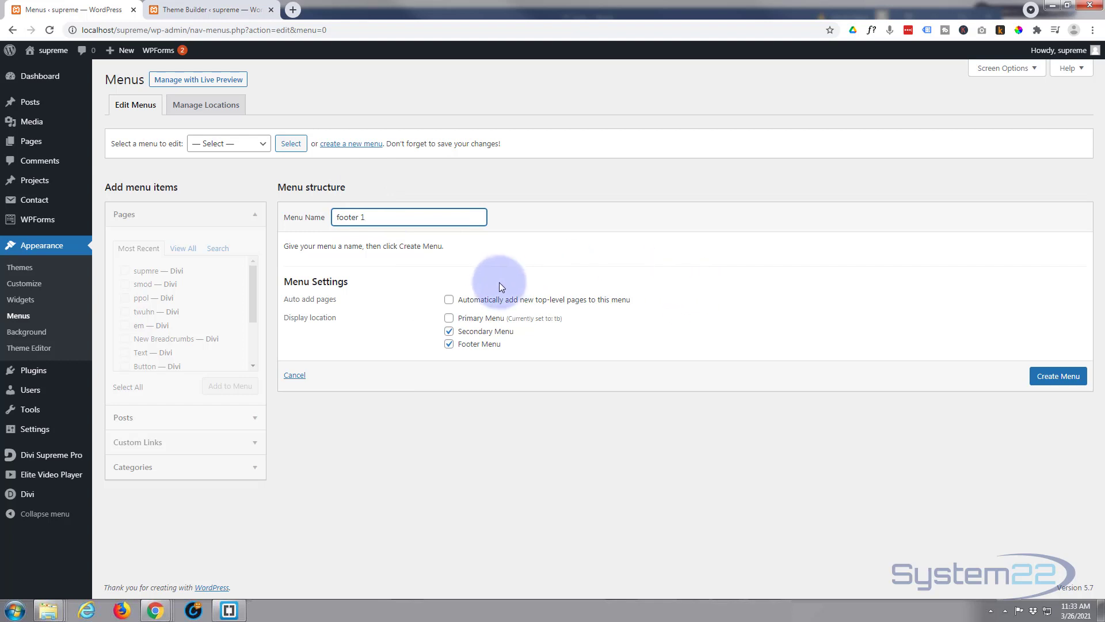
{"action": "left_click", "coordinate": [1058, 379]}
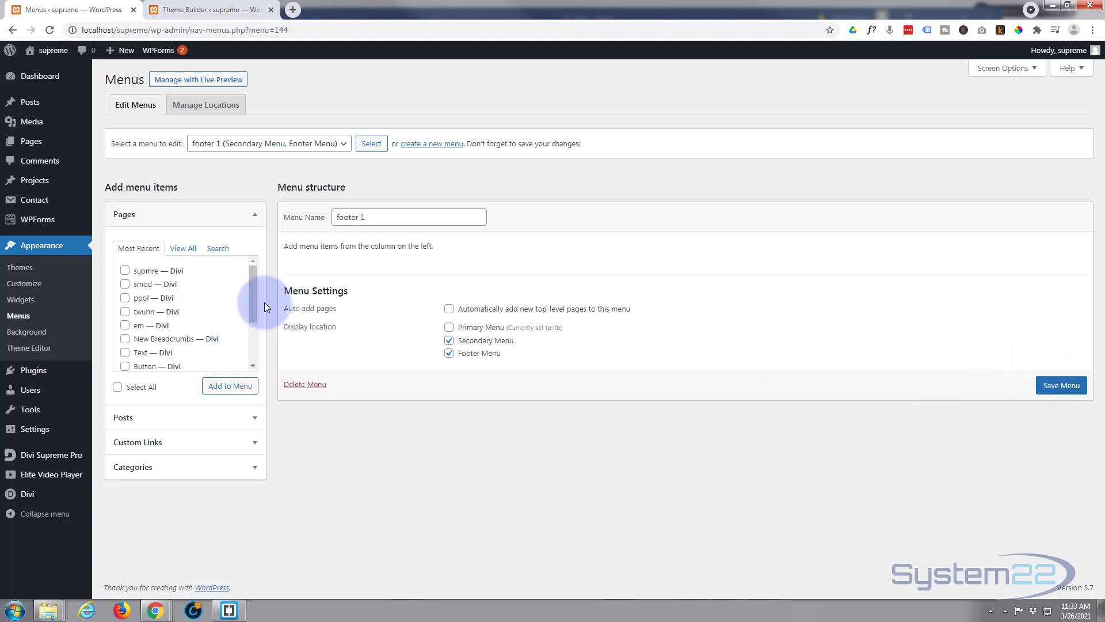
Add the pages supmre, ppol, em and Text to the footer 1 menu with Text directly below supmre, and save it
{"action": "left_click", "coordinate": [125, 271]}
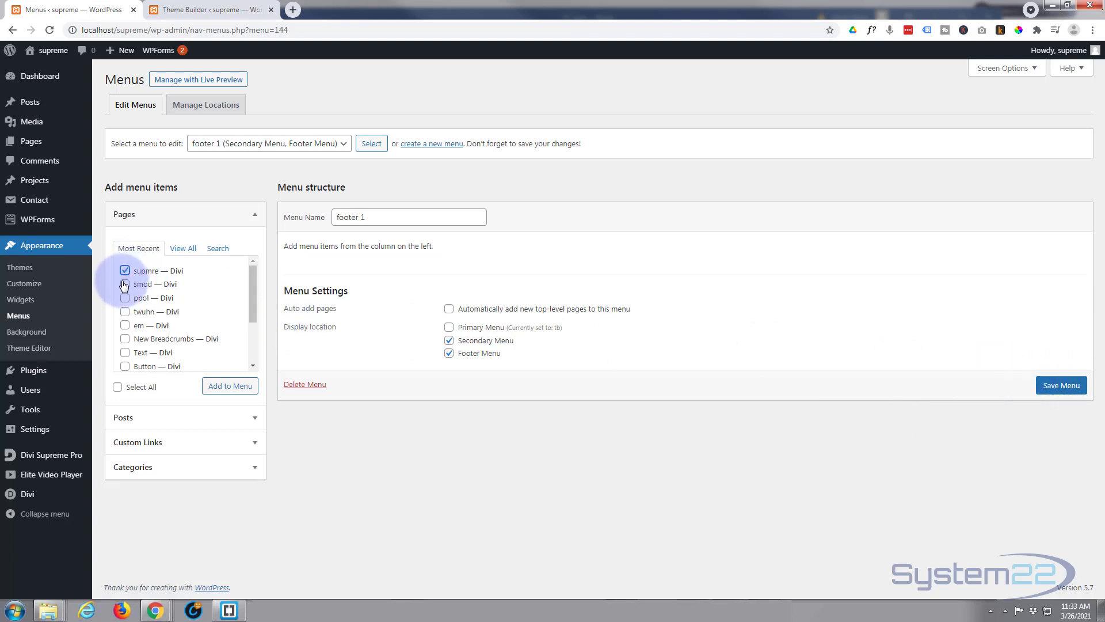
{"action": "left_click", "coordinate": [125, 297]}
{"action": "left_click", "coordinate": [125, 325]}
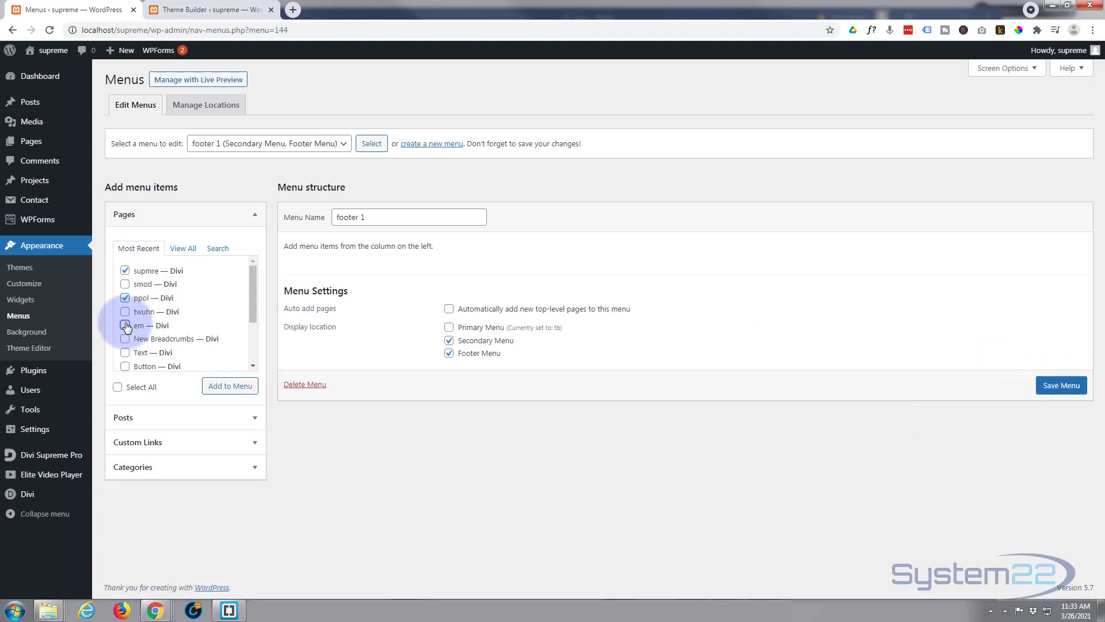
{"action": "left_click", "coordinate": [125, 353]}
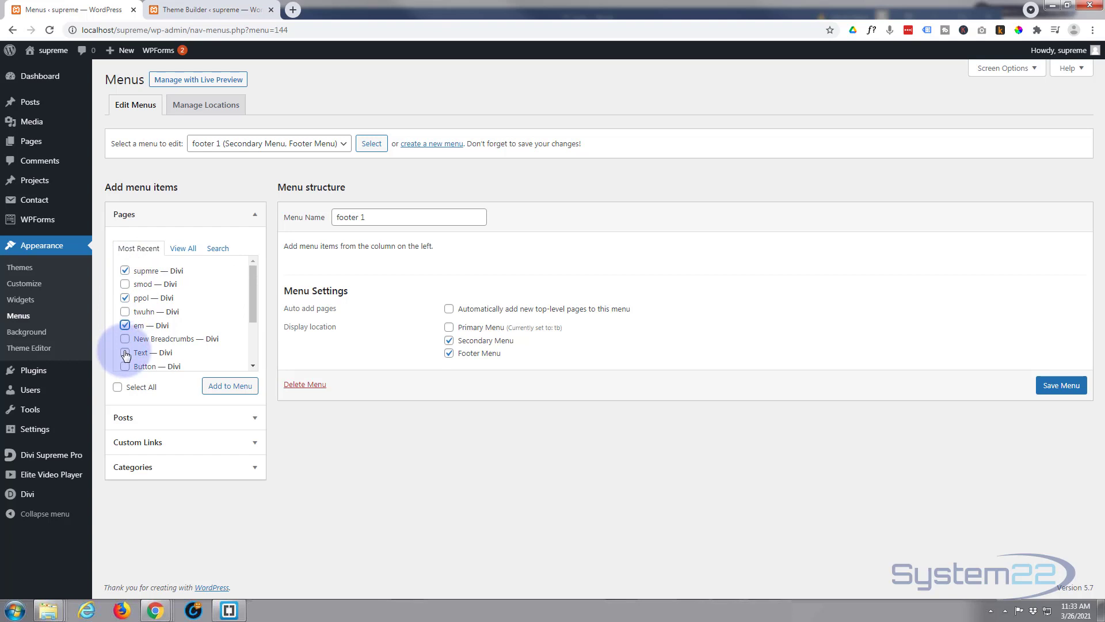
{"action": "left_click", "coordinate": [228, 384]}
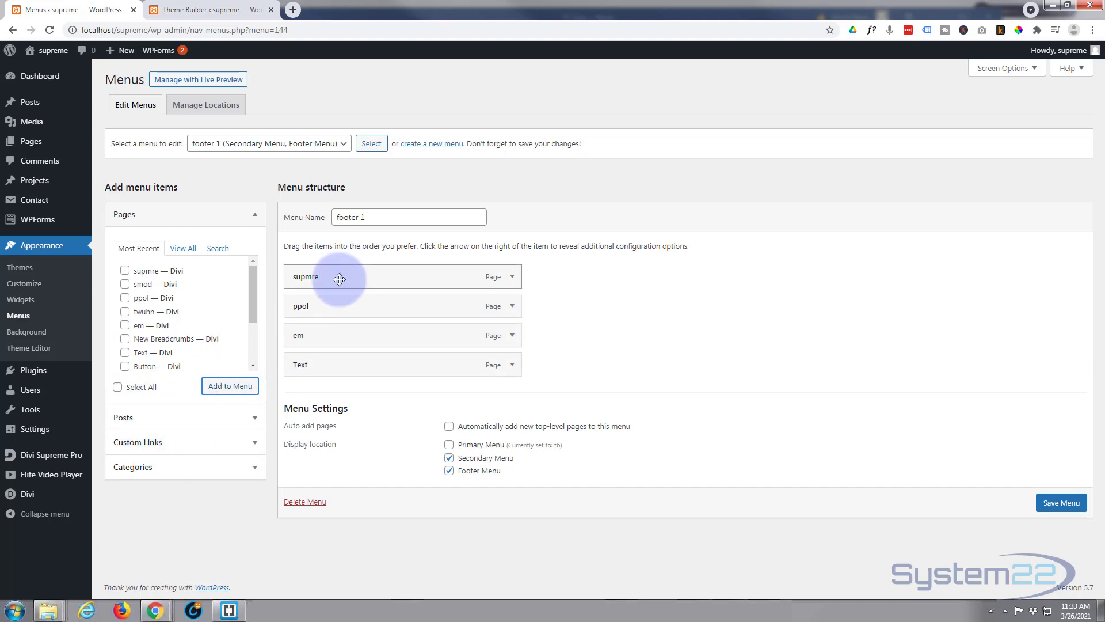
{"action": "left_click_drag", "start_coordinate": [323, 364], "coordinate": [330, 337]}
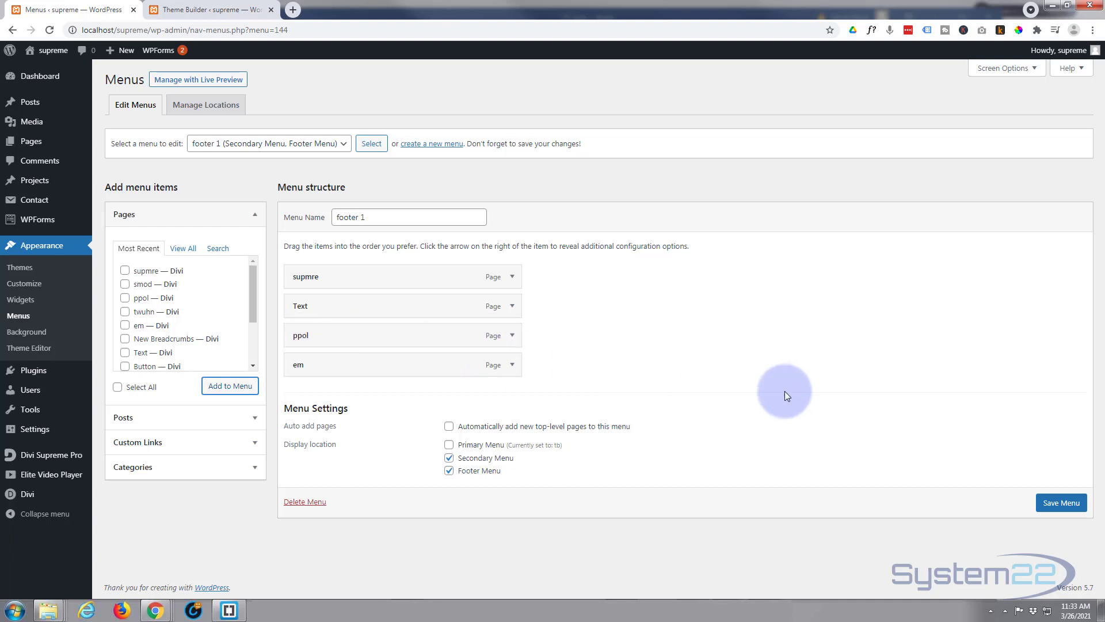
{"action": "left_click", "coordinate": [1065, 504]}
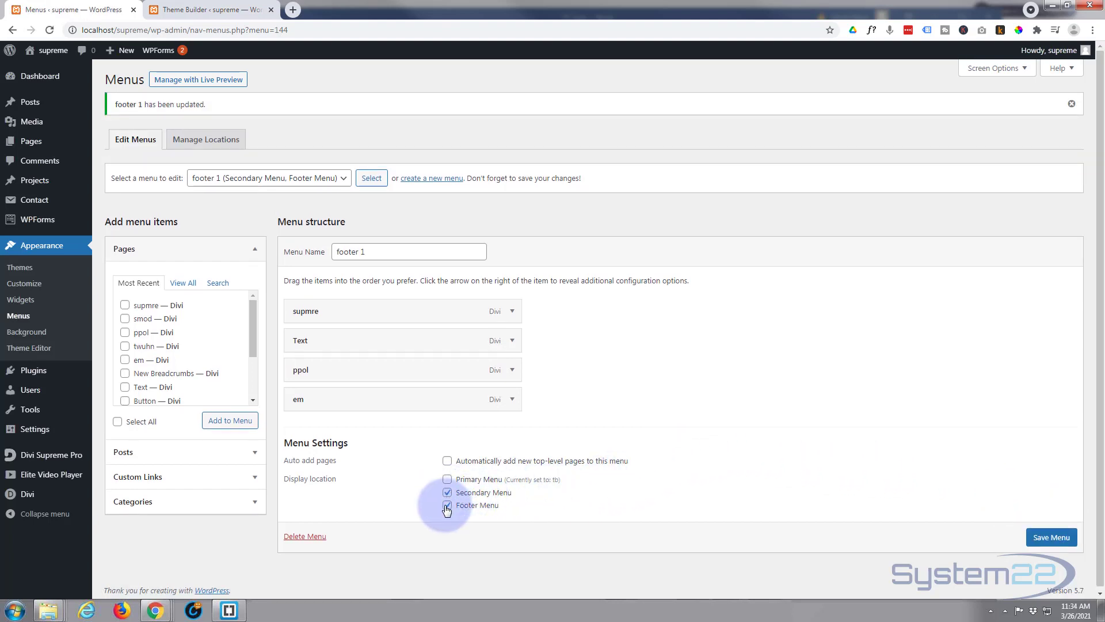
Remove the Secondary Menu and Footer Menu display locations from the footer 1 menu and save it
{"action": "left_click", "coordinate": [447, 493]}
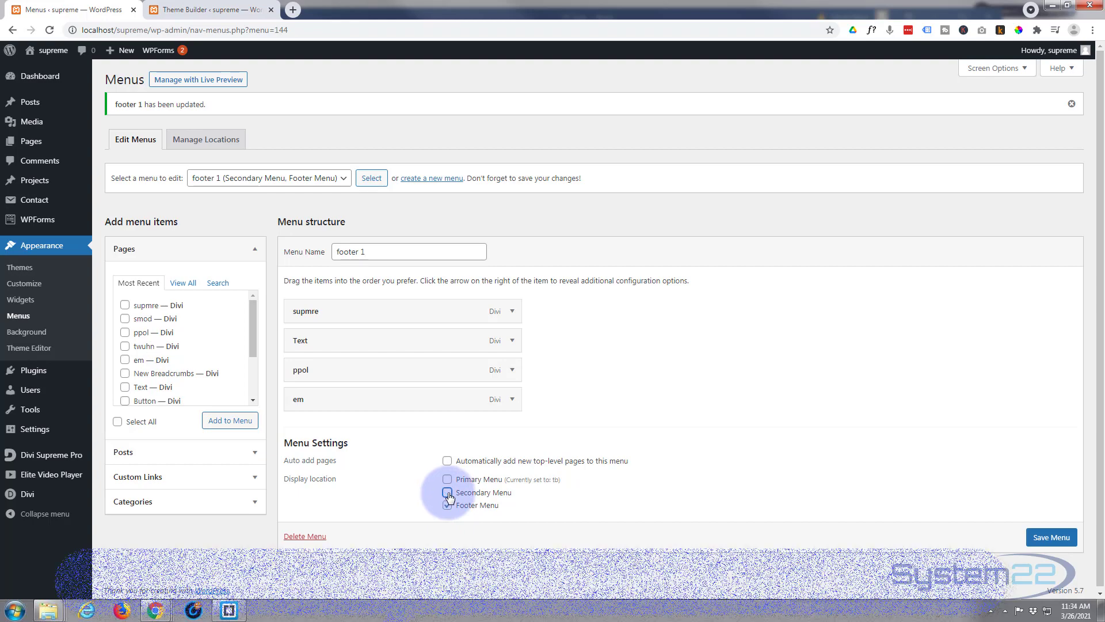
{"action": "left_click", "coordinate": [447, 505]}
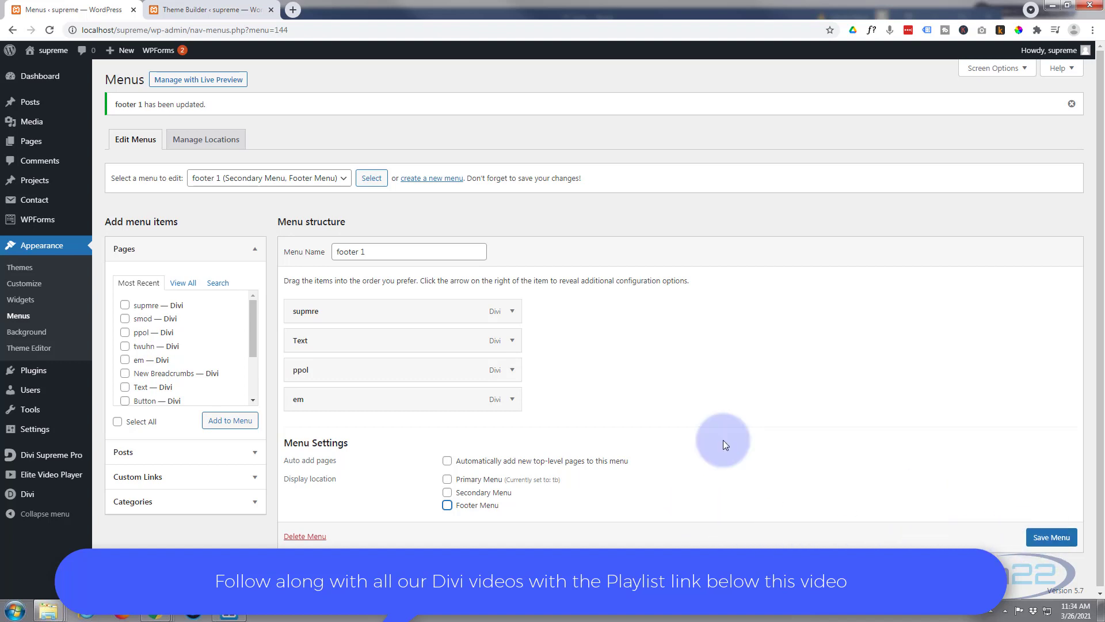
{"action": "left_click", "coordinate": [234, 147]}
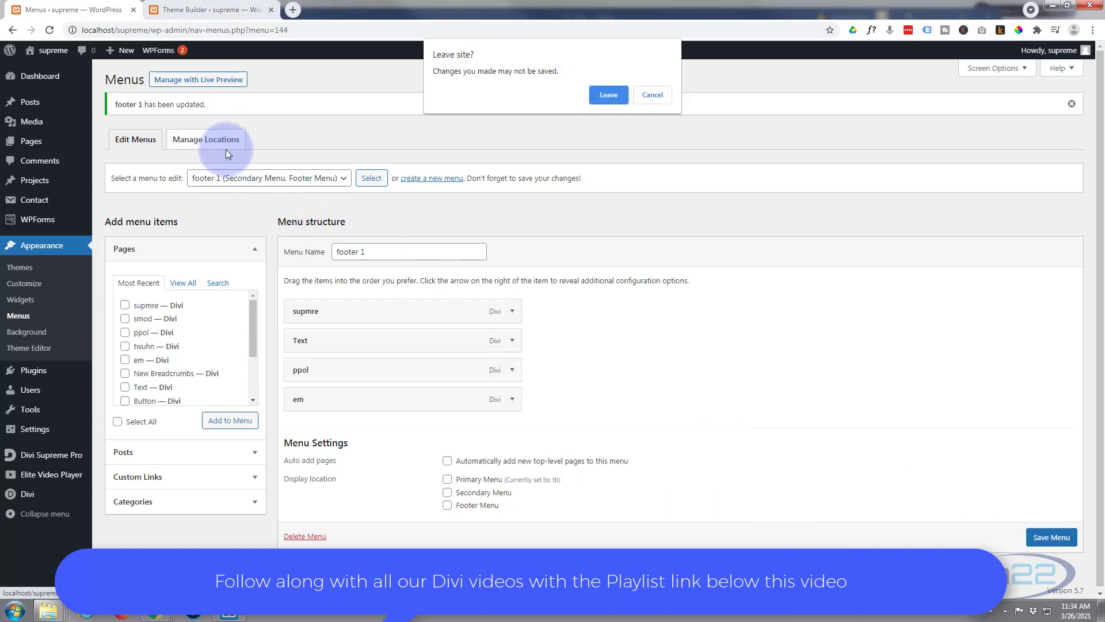
{"action": "left_click", "coordinate": [652, 95]}
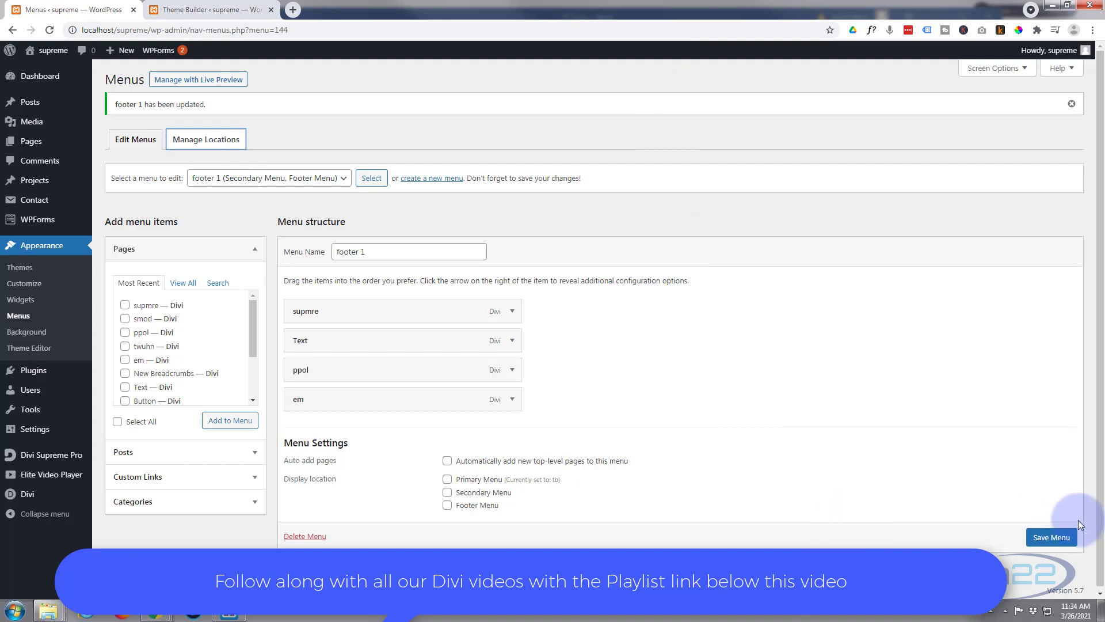
{"action": "left_click", "coordinate": [1065, 538]}
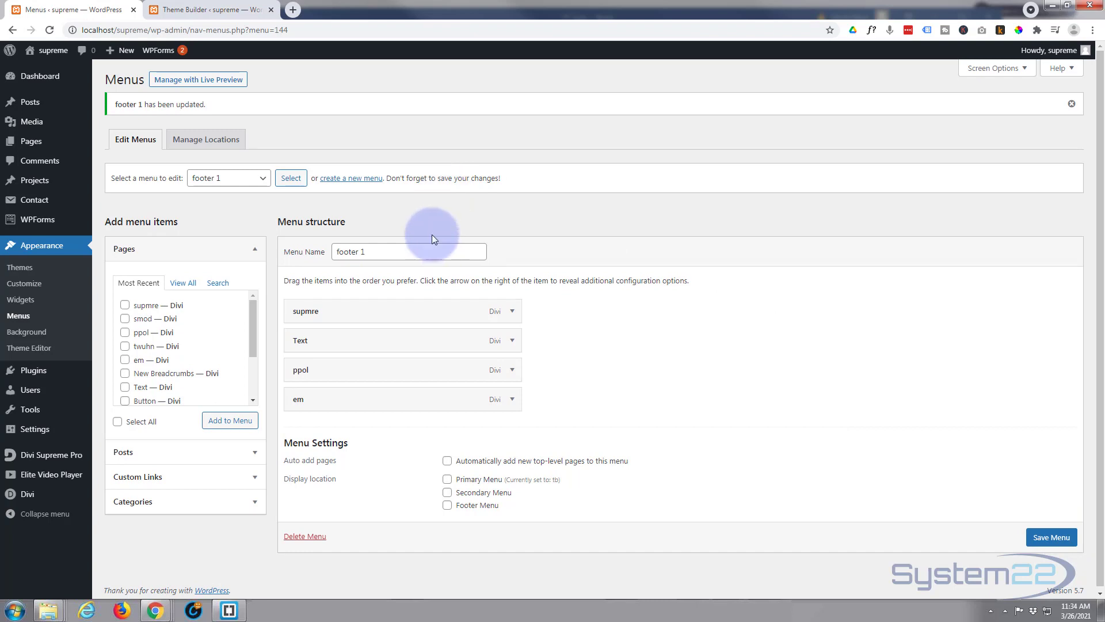
In the Theme Builder browser tab, set the footer row's width and max width to 100% and save the row settings
{"action": "left_click", "coordinate": [191, 10]}
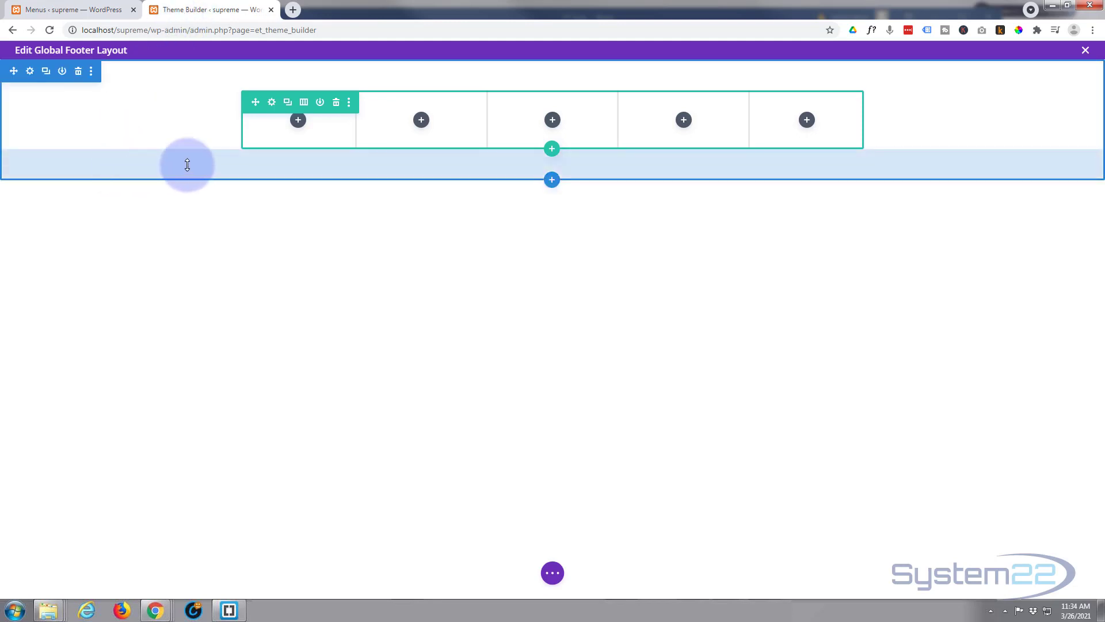
{"action": "left_click", "coordinate": [272, 102]}
{"action": "left_click", "coordinate": [644, 240]}
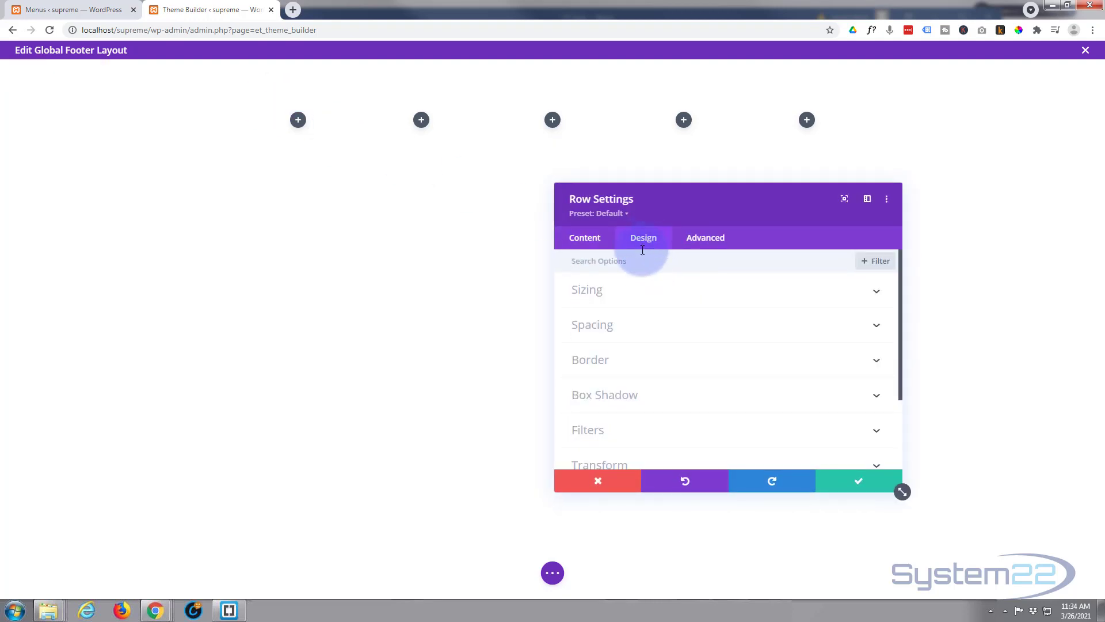
{"action": "left_click", "coordinate": [710, 295]}
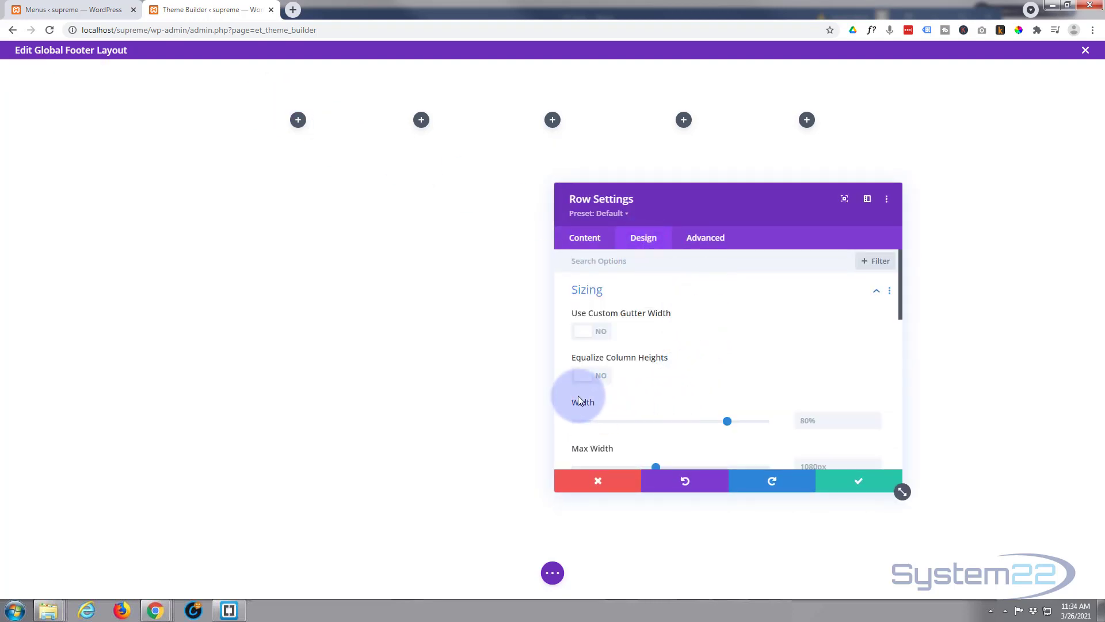
{"action": "left_click_drag", "start_coordinate": [726, 421], "coordinate": [765, 419]}
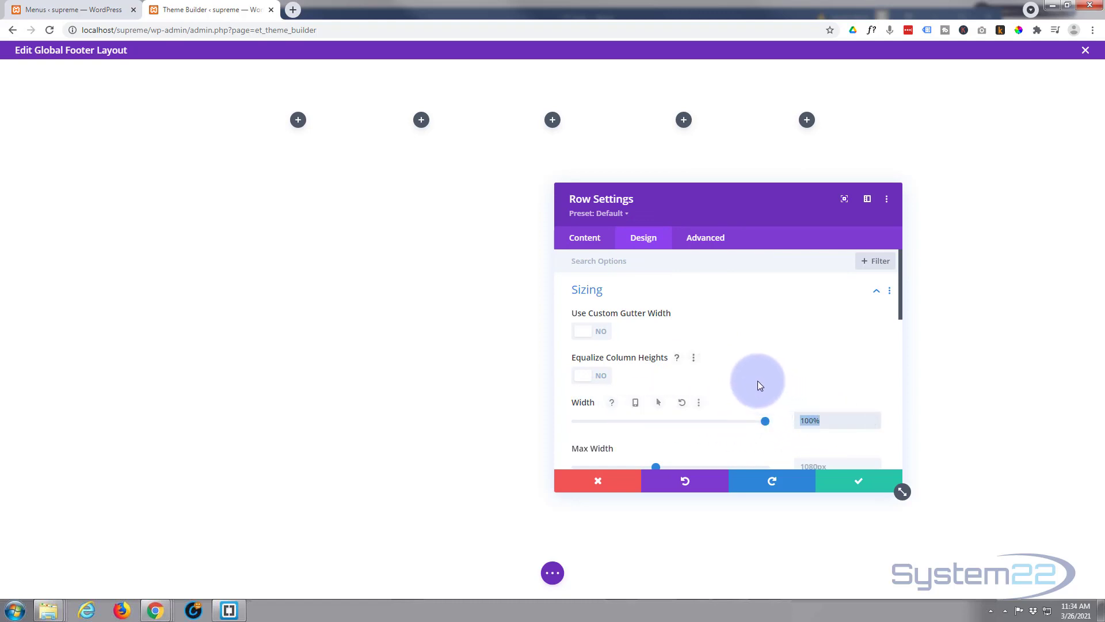
{"action": "scroll", "coordinate": [758, 369], "scroll_direction": "down", "scroll_amount": 1}
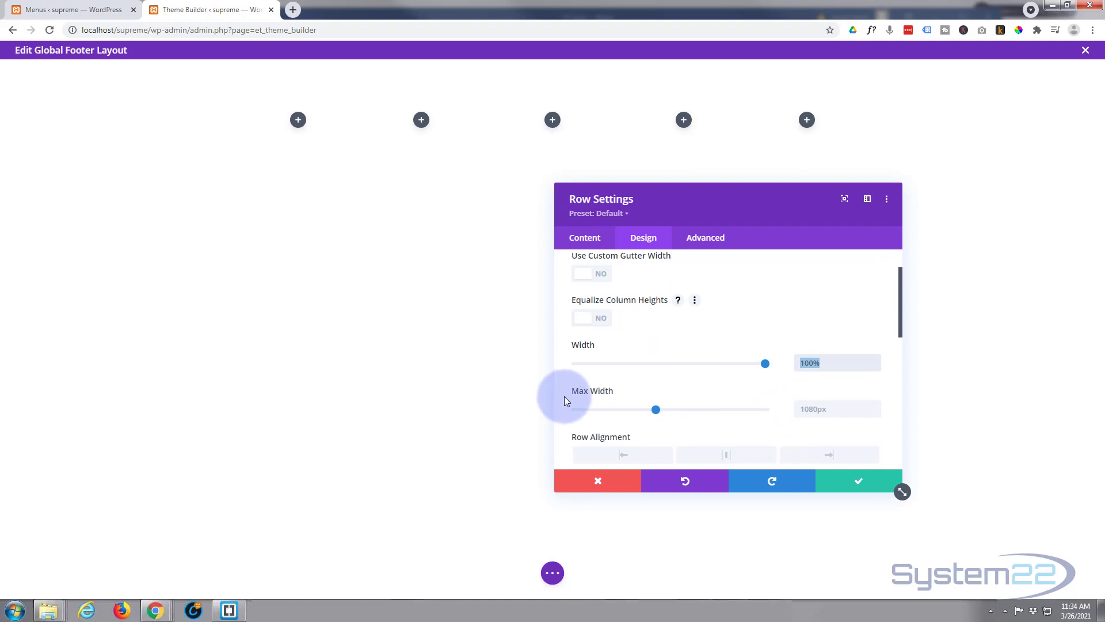
{"action": "left_click", "coordinate": [826, 407]}
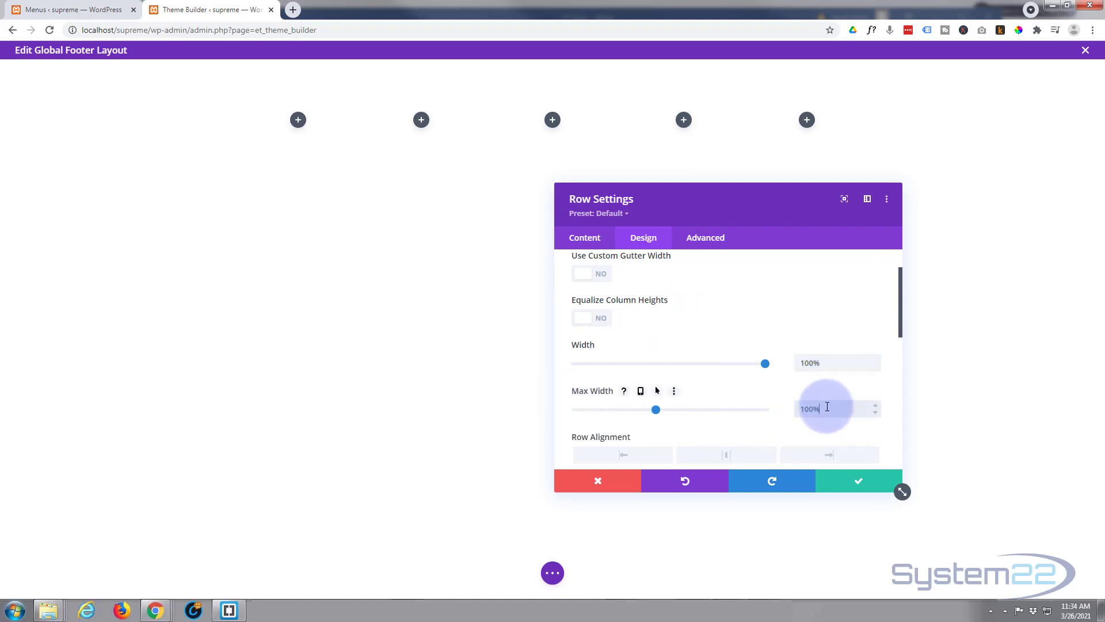
{"action": "key", "text": "Return"}
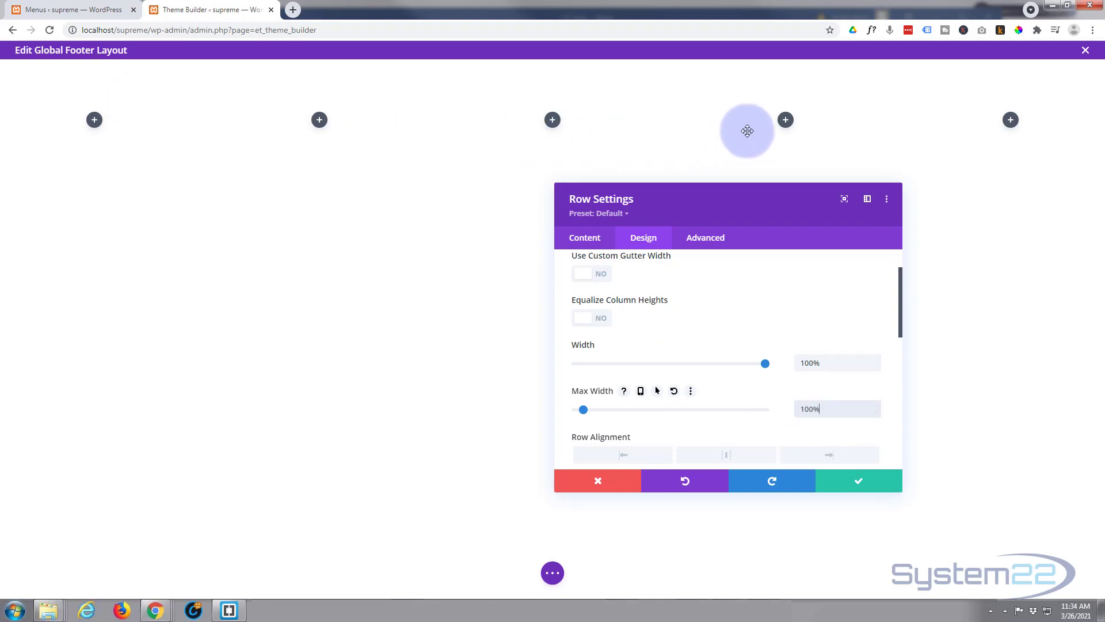
{"action": "left_click", "coordinate": [859, 482]}
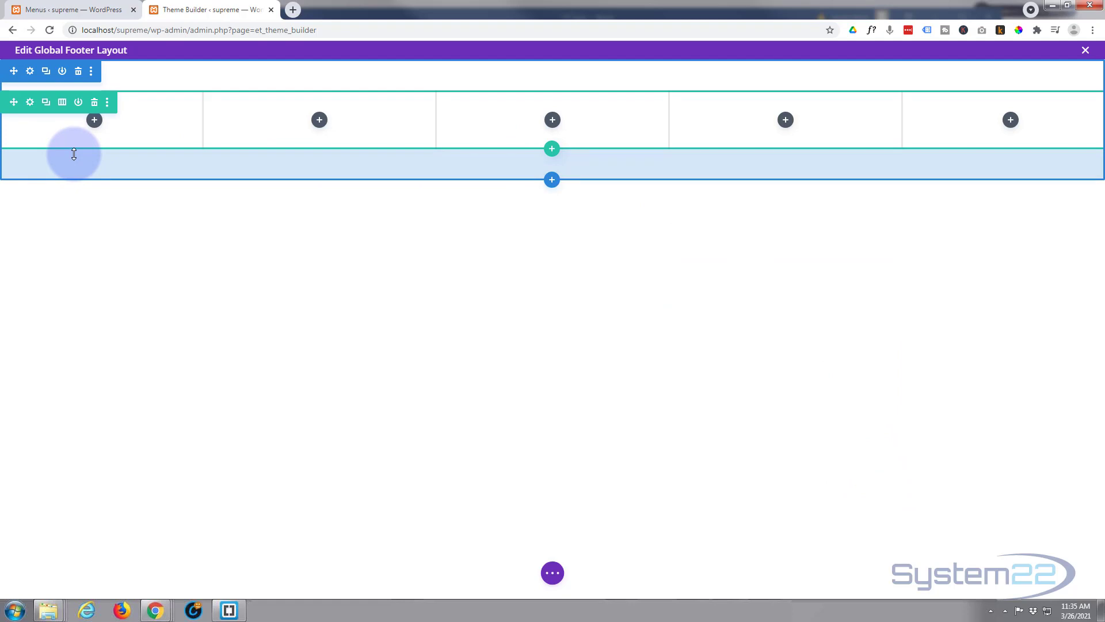
Insert an Image module in the row's first column using system22-white-b-shadow.png from the media library
{"action": "left_click", "coordinate": [94, 120]}
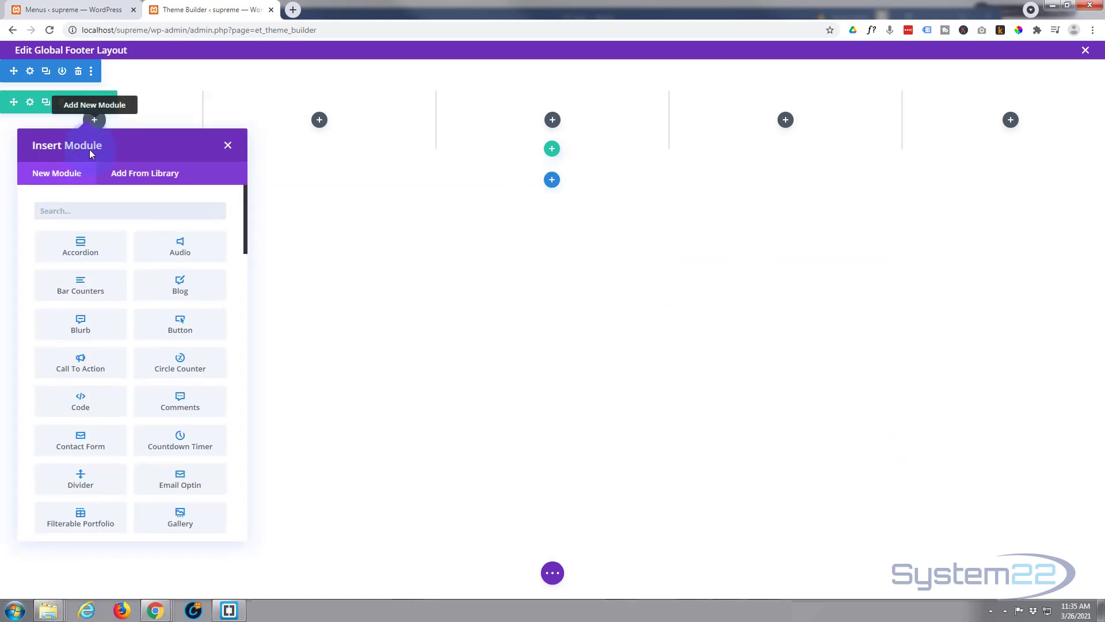
{"action": "scroll", "coordinate": [109, 345], "scroll_direction": "down", "scroll_amount": 4}
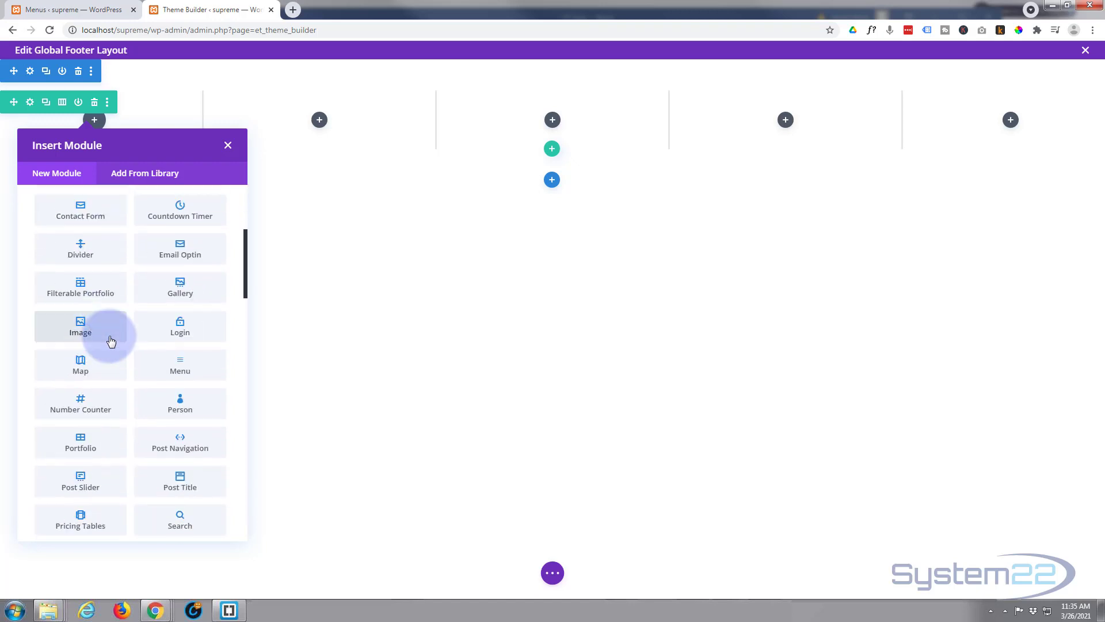
{"action": "left_click", "coordinate": [109, 335]}
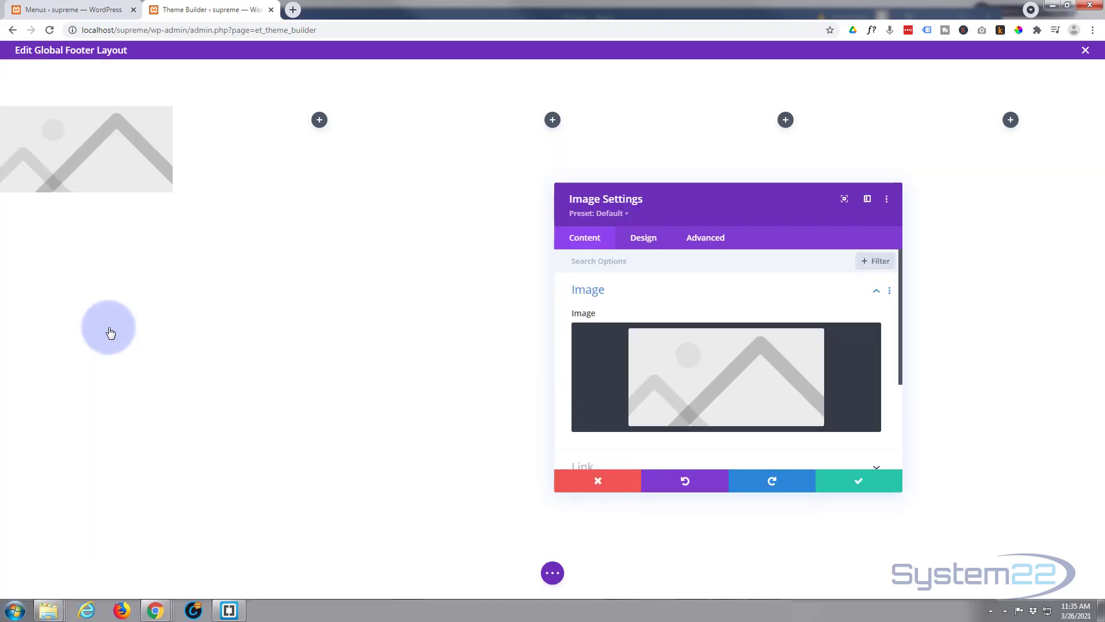
{"action": "left_click", "coordinate": [688, 370]}
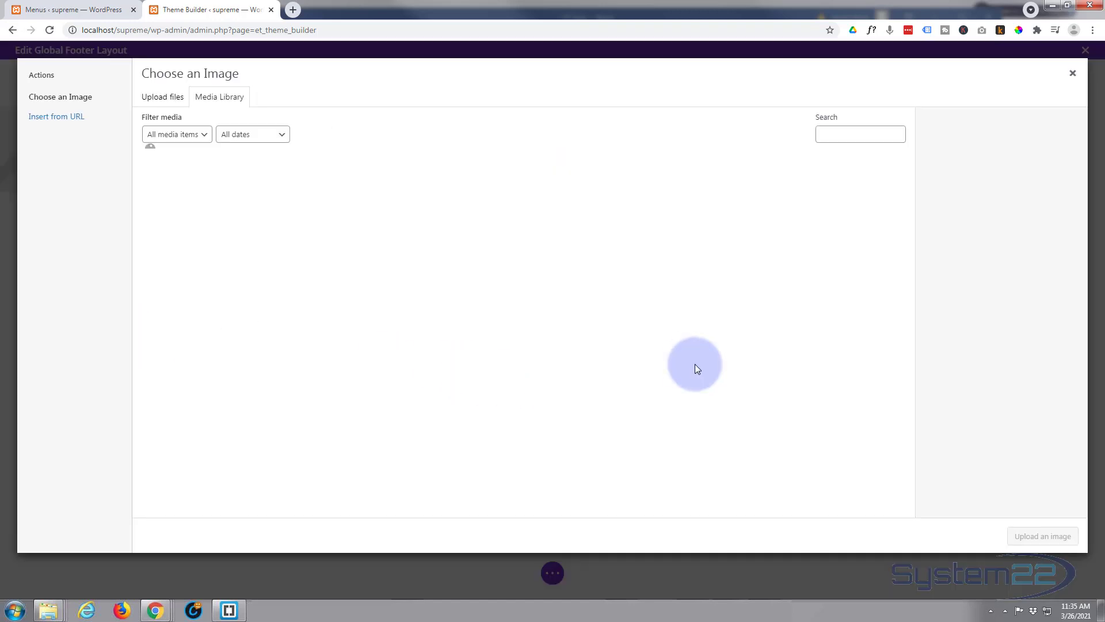
{"action": "scroll", "coordinate": [695, 364], "scroll_direction": "down", "scroll_amount": 10}
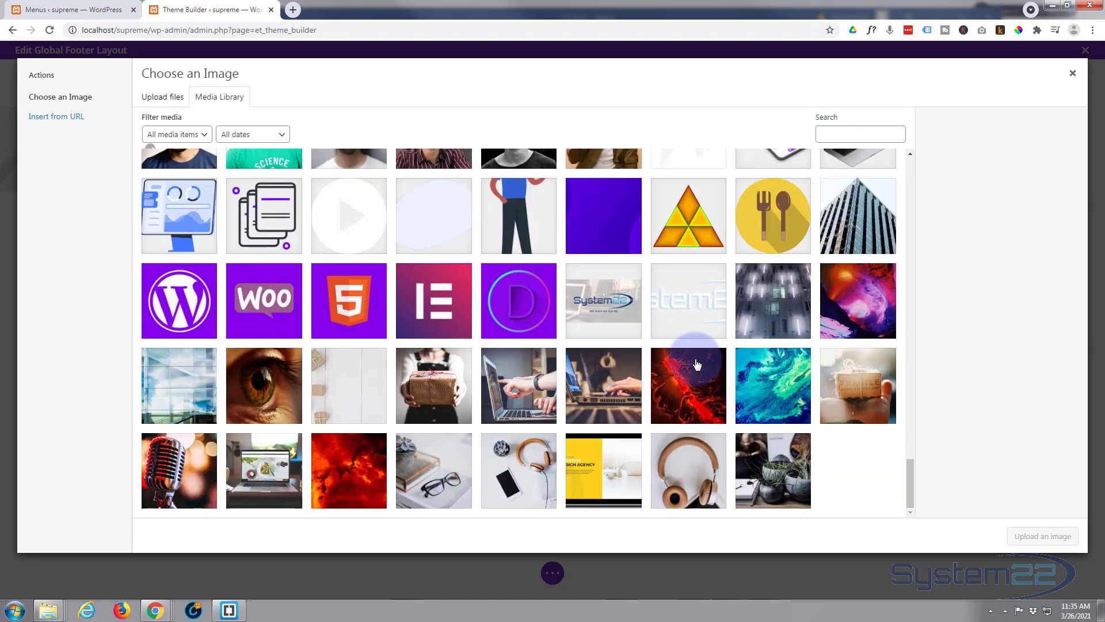
{"action": "left_click", "coordinate": [689, 309]}
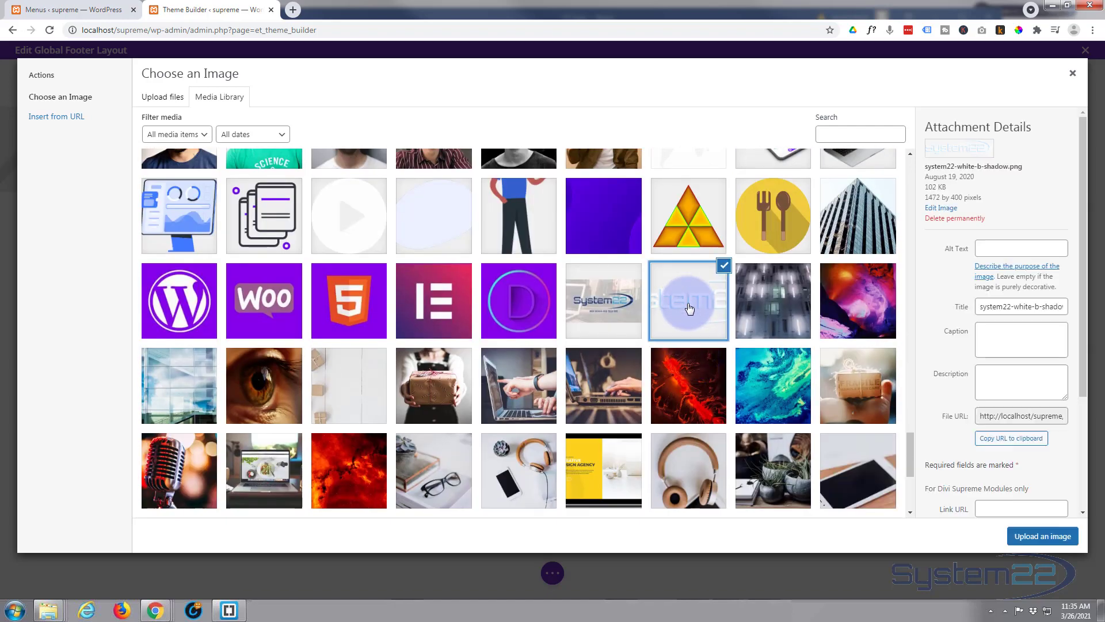
{"action": "left_click", "coordinate": [1037, 536]}
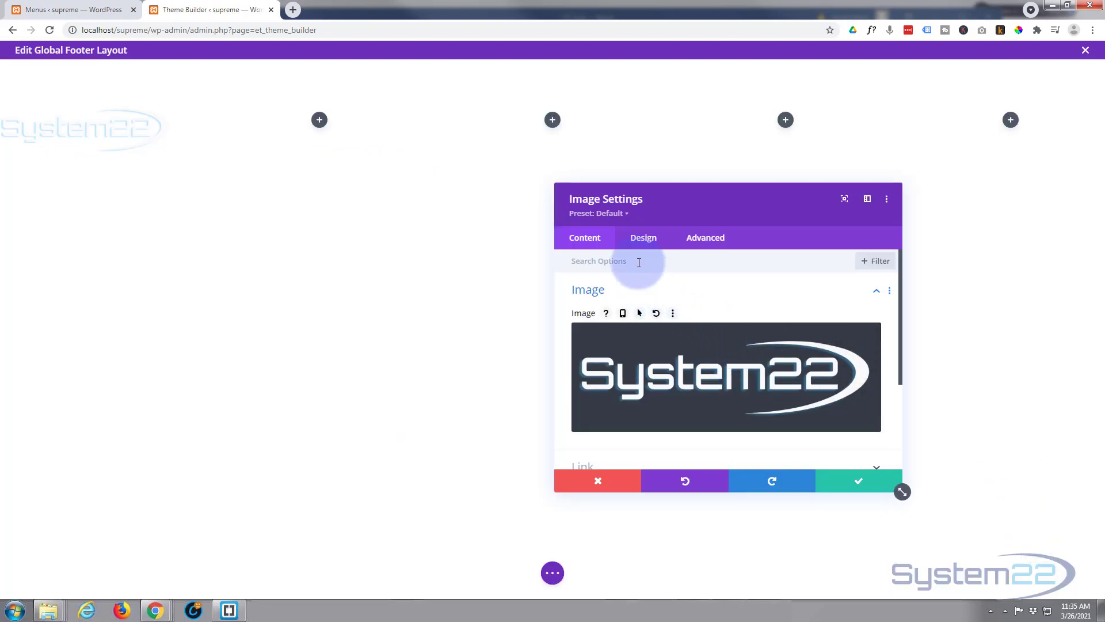
Set the logo image's width to 70% with centred module alignment and save the module
{"action": "left_click", "coordinate": [657, 245]}
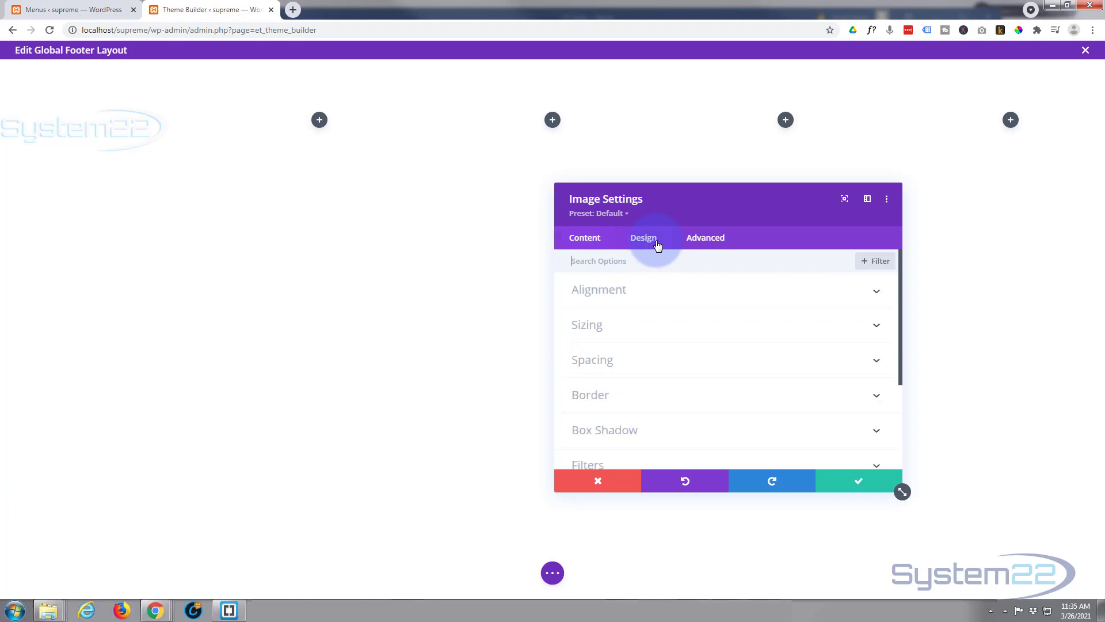
{"action": "left_click", "coordinate": [678, 302]}
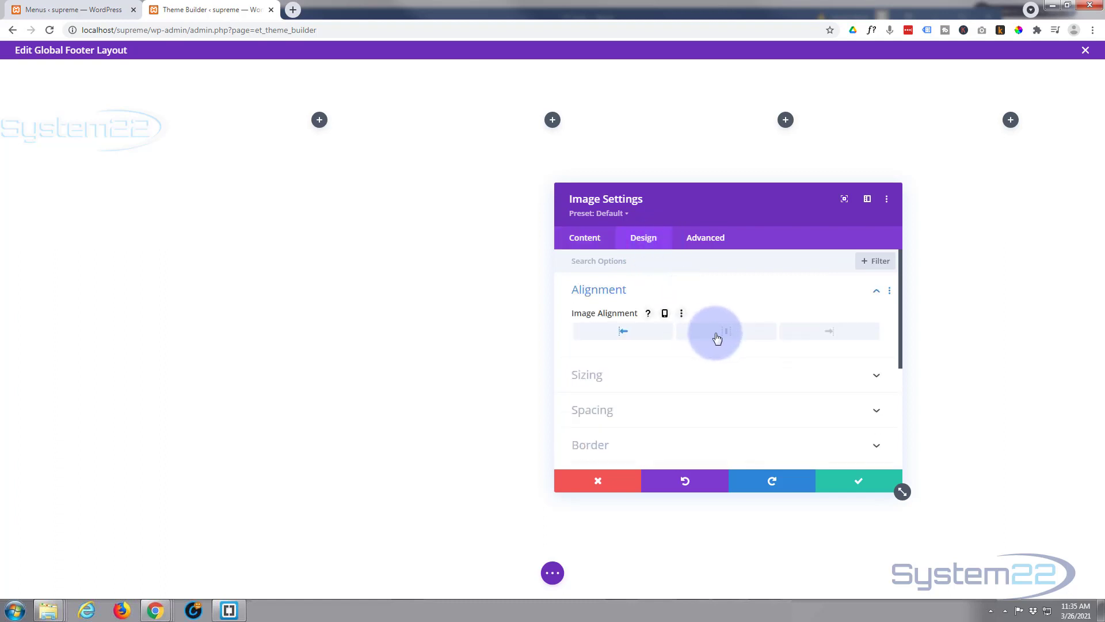
{"action": "left_click", "coordinate": [718, 374]}
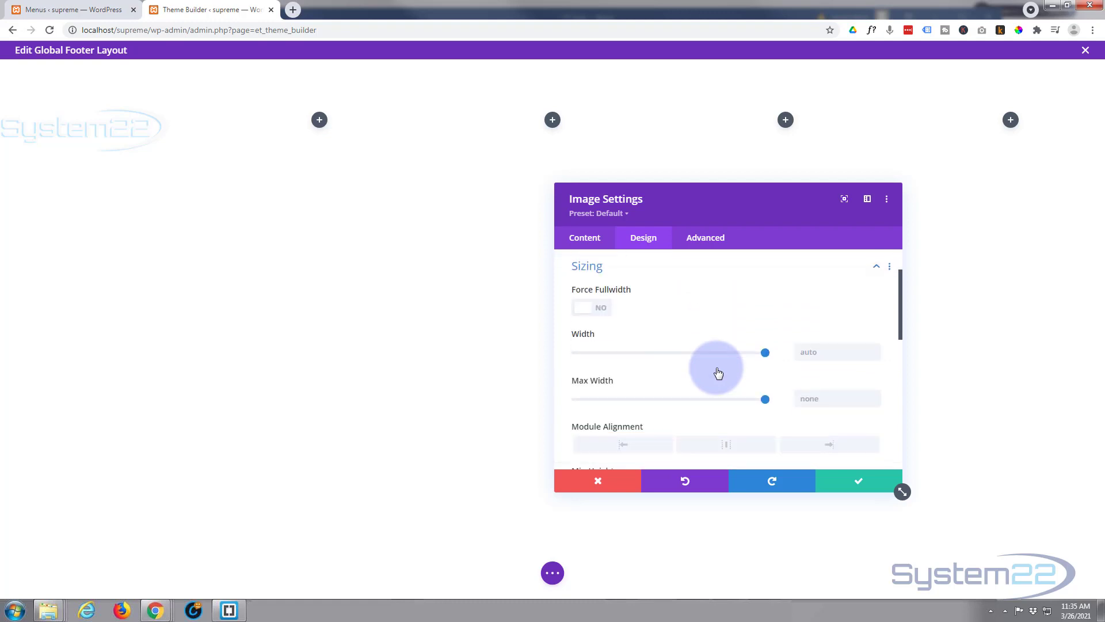
{"action": "left_click_drag", "start_coordinate": [765, 353], "coordinate": [719, 352]}
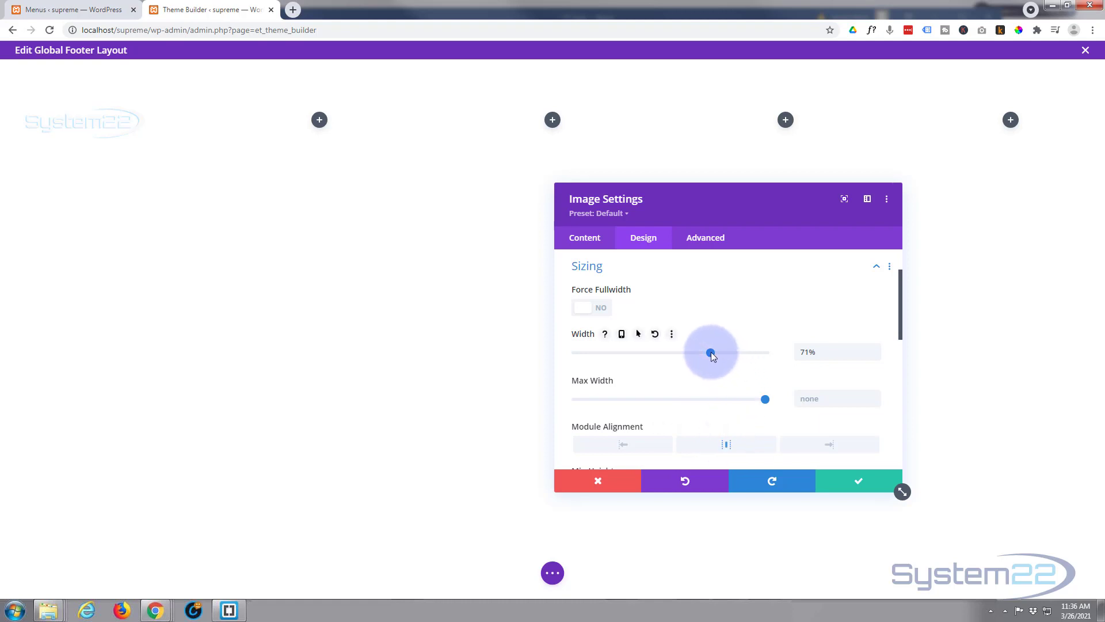
{"action": "left_click", "coordinate": [876, 355]}
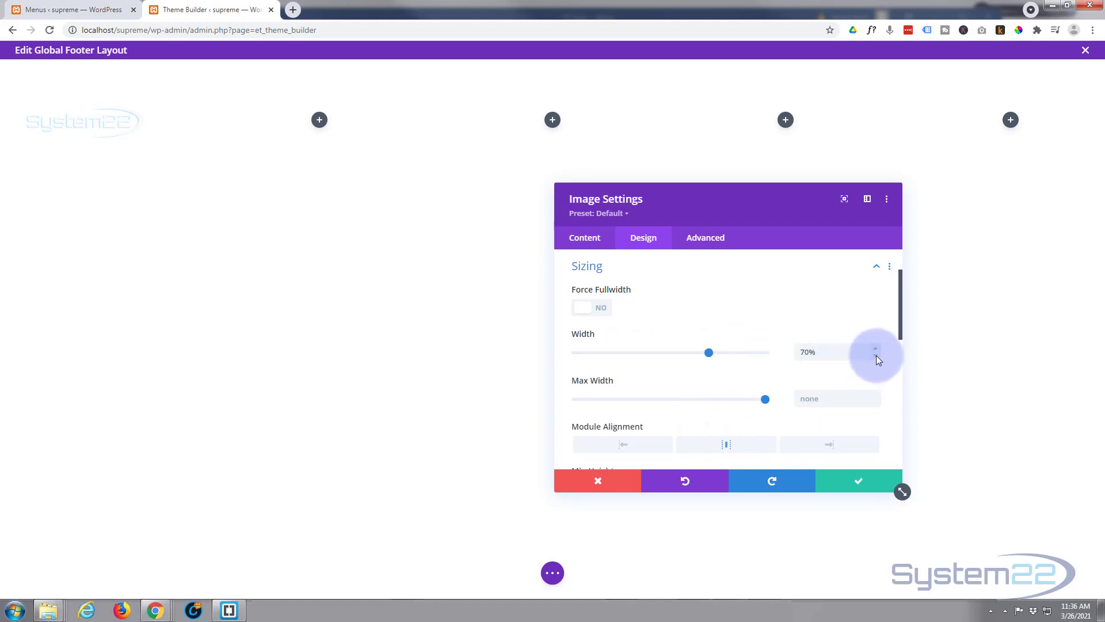
{"action": "left_click", "coordinate": [857, 481]}
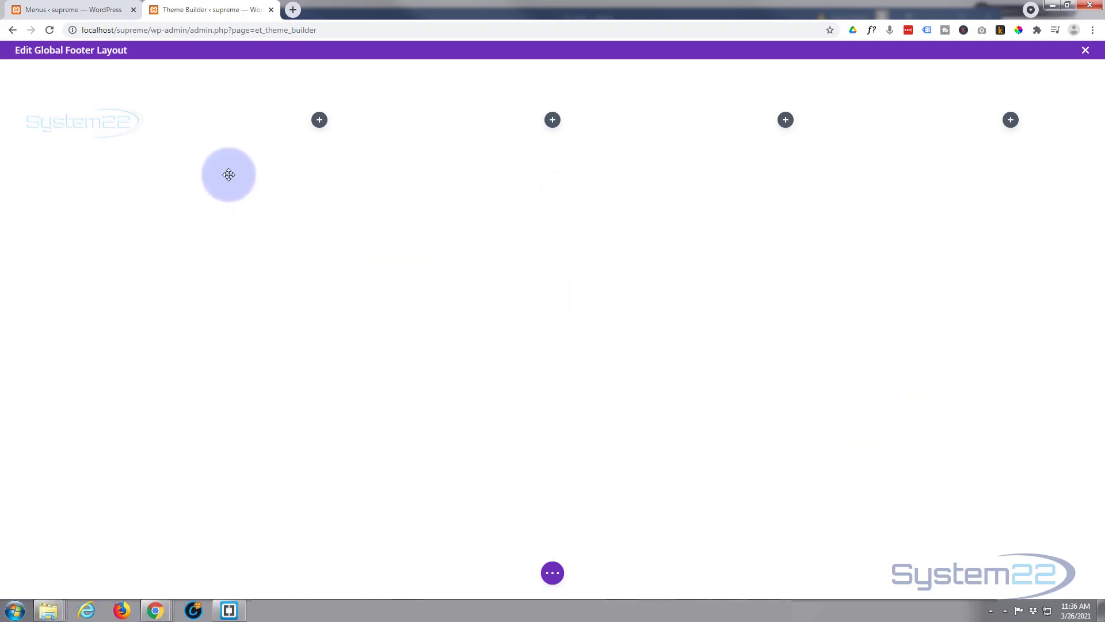
Insert a Supreme Menu module in the second column of the footer row
{"action": "left_click", "coordinate": [322, 125]}
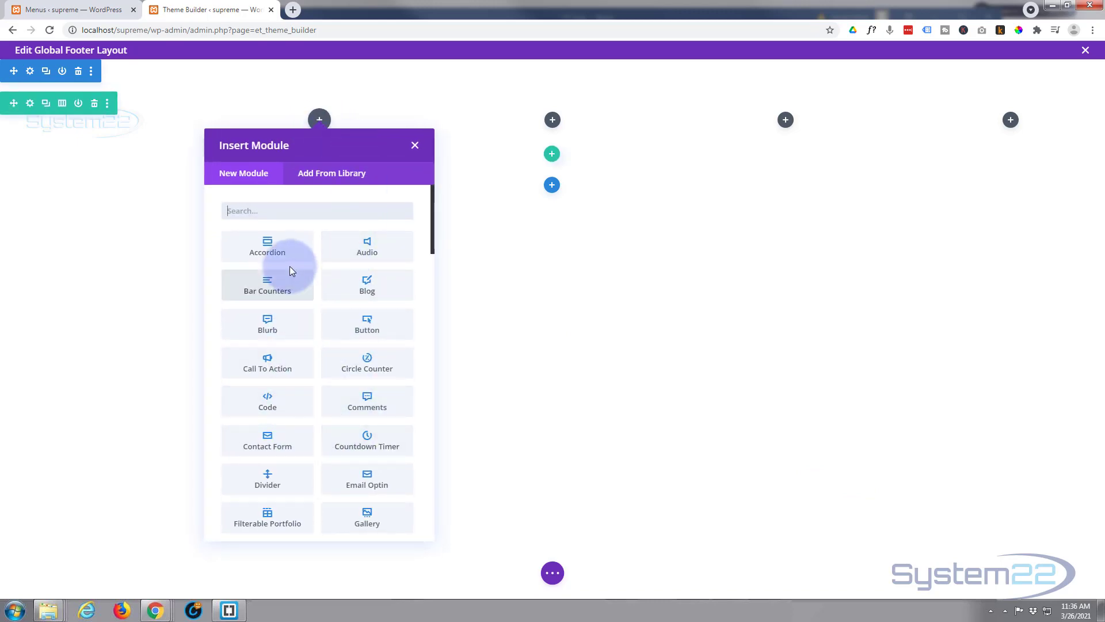
{"action": "scroll", "coordinate": [289, 264], "scroll_direction": "down", "scroll_amount": 8}
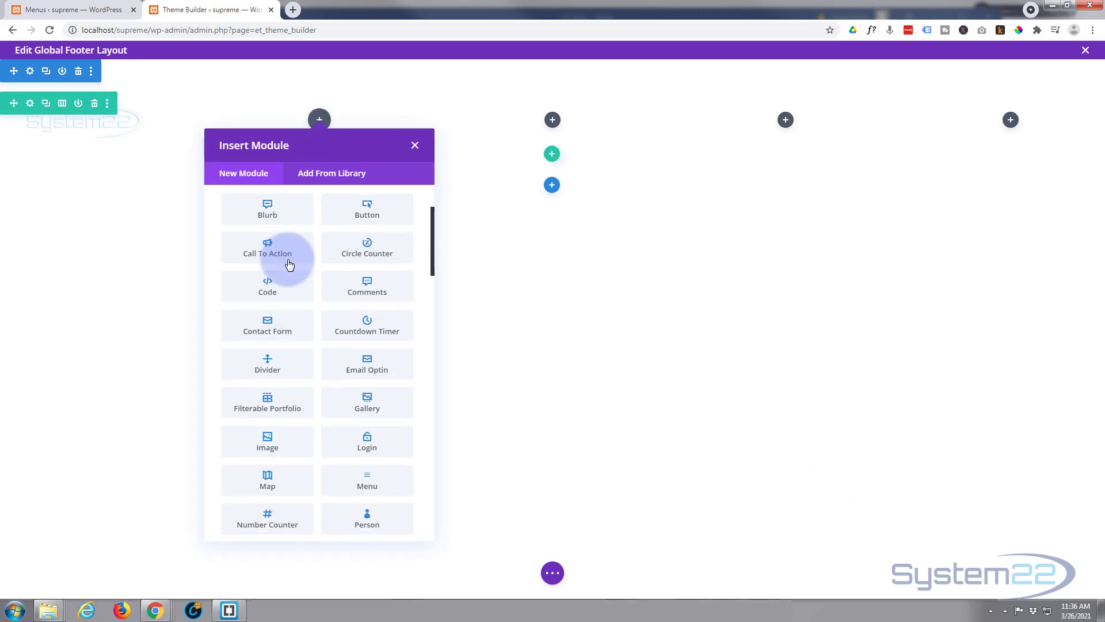
{"action": "scroll", "coordinate": [289, 264], "scroll_direction": "down", "scroll_amount": 4}
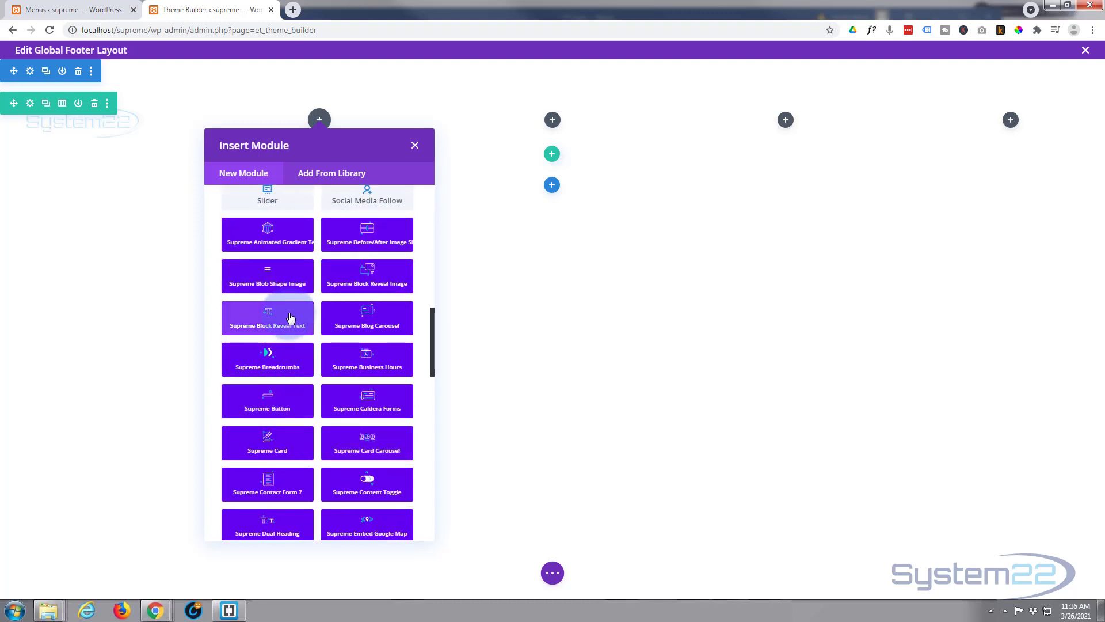
{"action": "scroll", "coordinate": [293, 315], "scroll_direction": "down", "scroll_amount": 3}
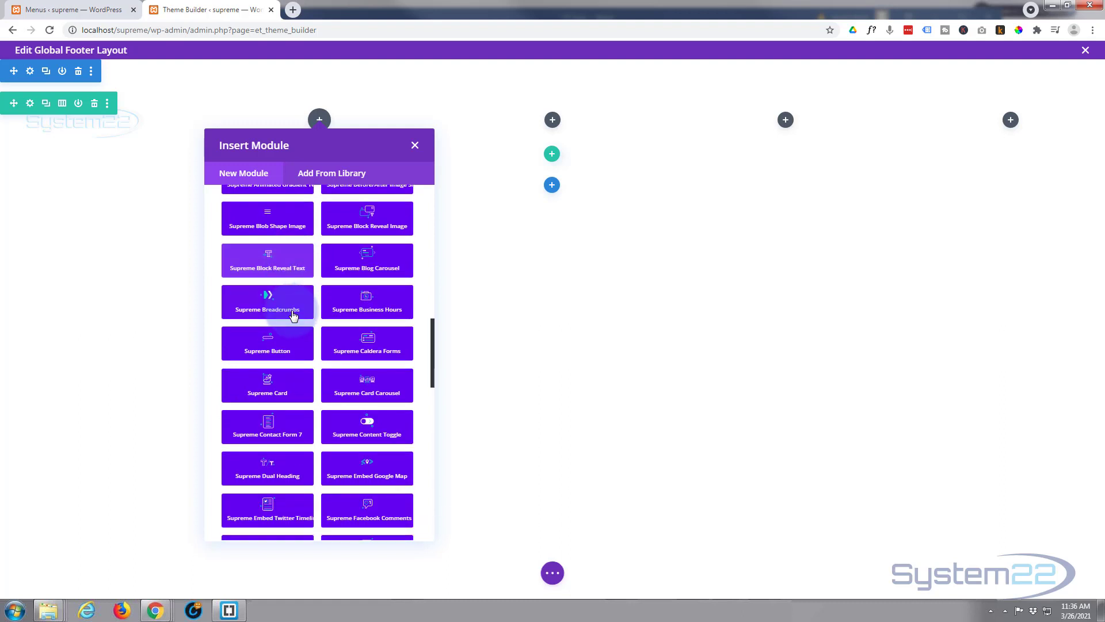
{"action": "scroll", "coordinate": [293, 316], "scroll_direction": "down", "scroll_amount": 2}
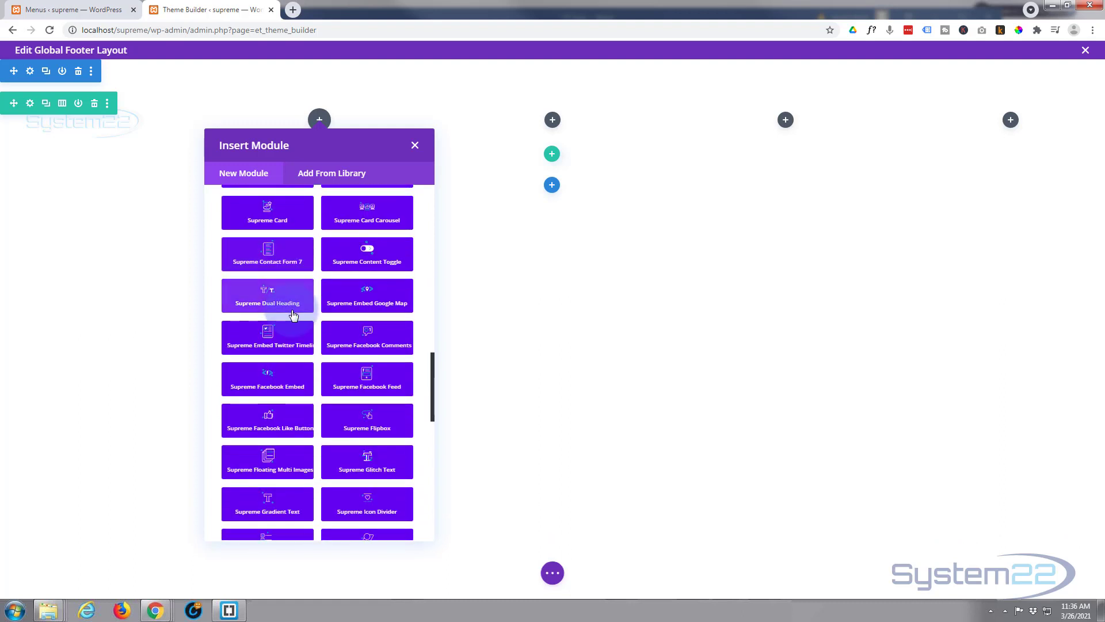
{"action": "scroll", "coordinate": [293, 316], "scroll_direction": "down", "scroll_amount": 1}
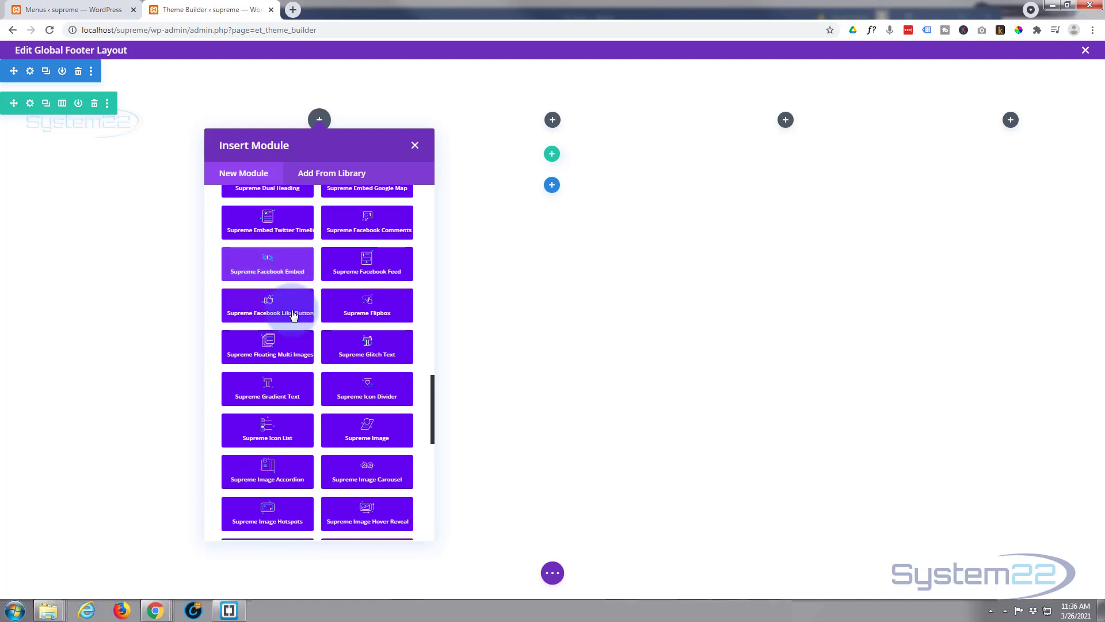
{"action": "scroll", "coordinate": [293, 315], "scroll_direction": "down", "scroll_amount": 4}
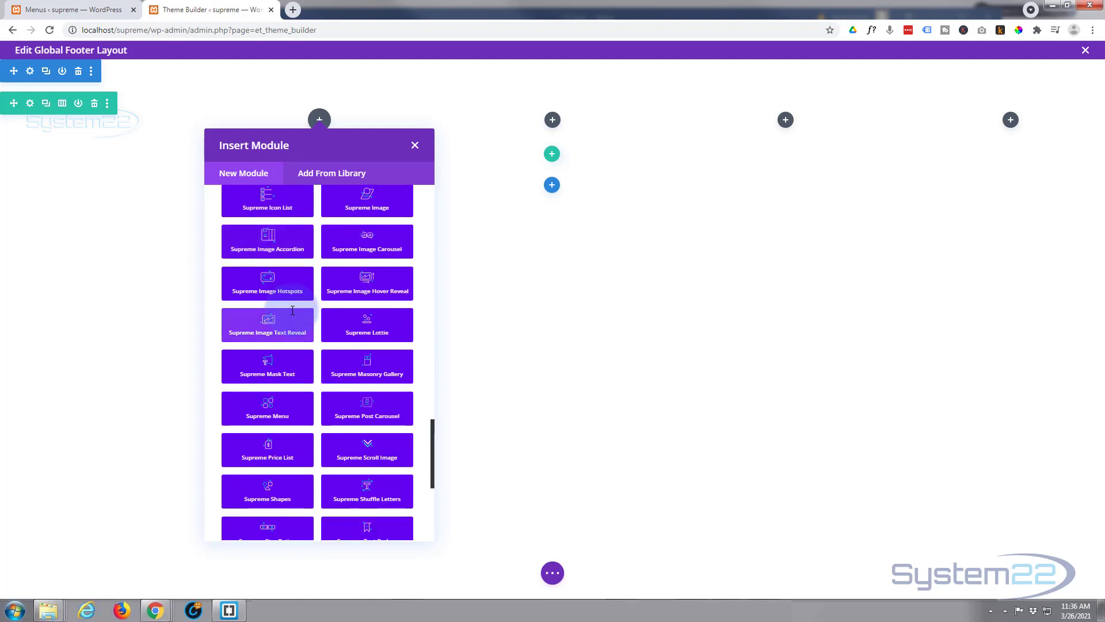
{"action": "left_click", "coordinate": [274, 416]}
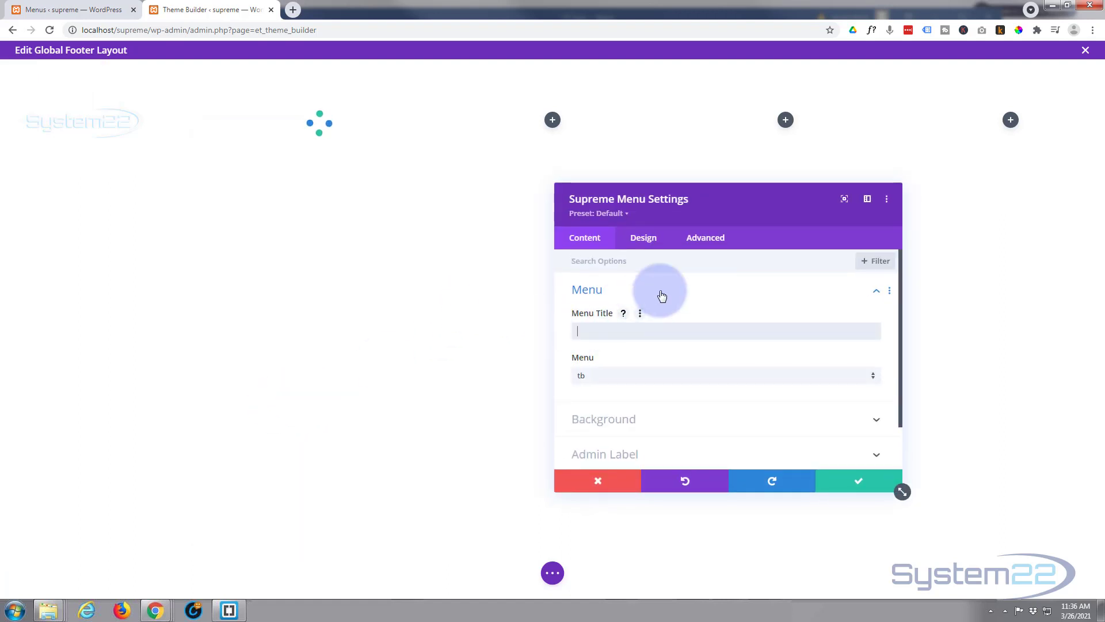
Title the Supreme Menu module "Footer 1", assign it the f1 menu, and save it
{"action": "type", "text": "Footer 1"}
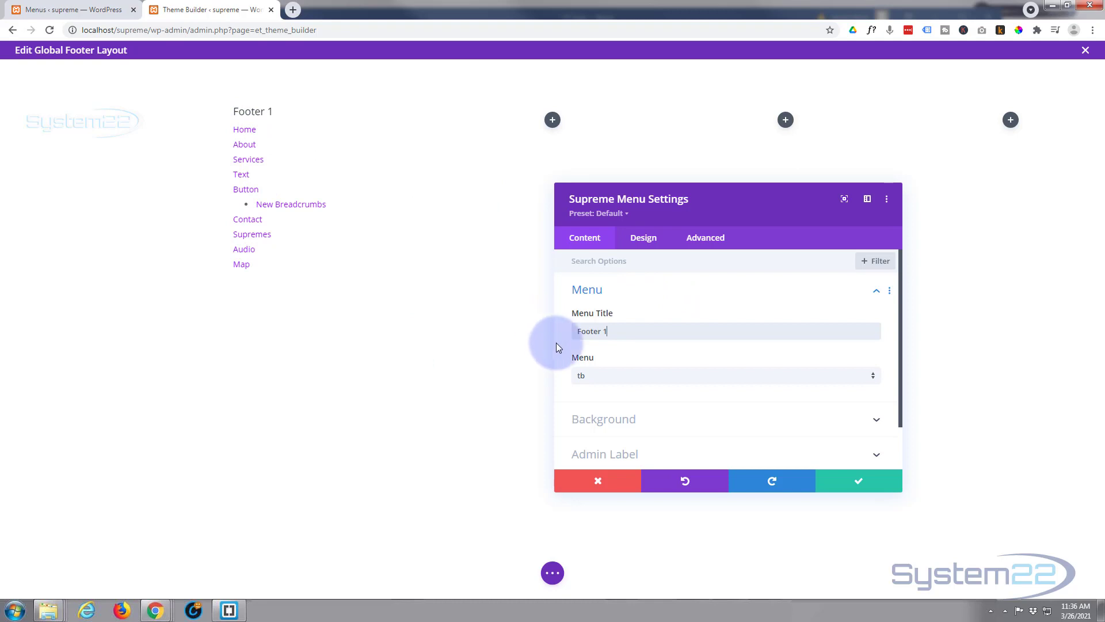
{"action": "left_click", "coordinate": [644, 378]}
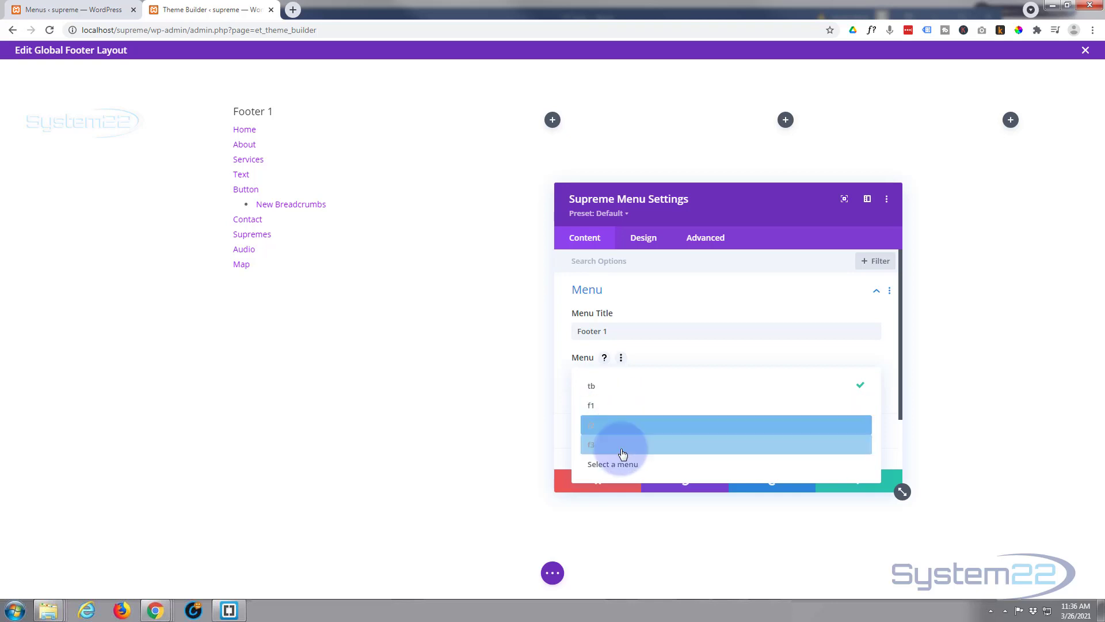
{"action": "left_click", "coordinate": [633, 406]}
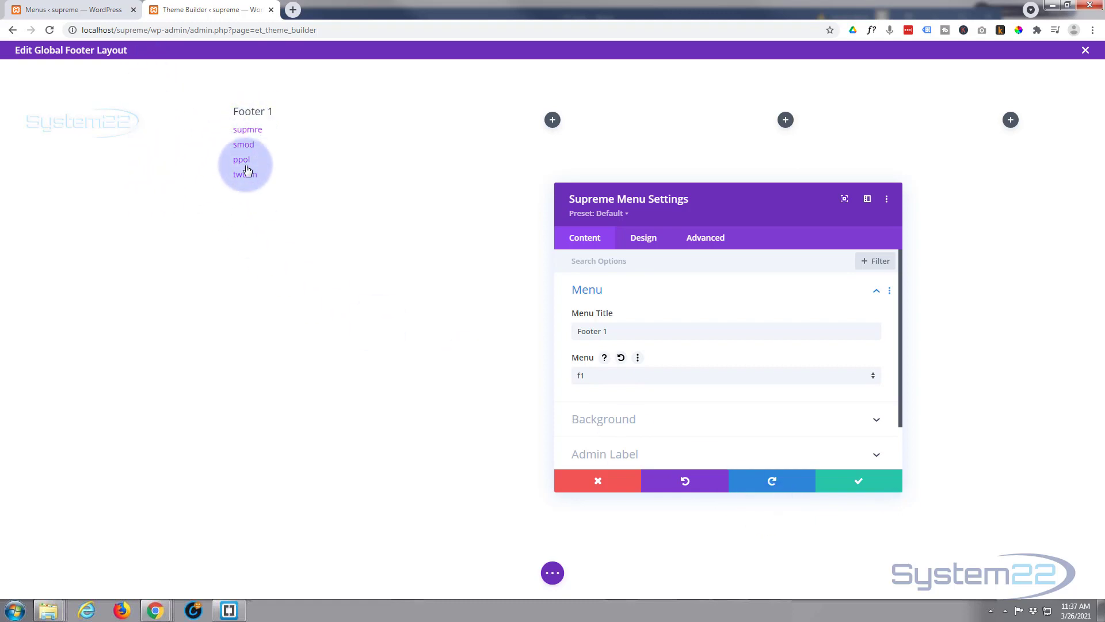
{"action": "left_click", "coordinate": [862, 482]}
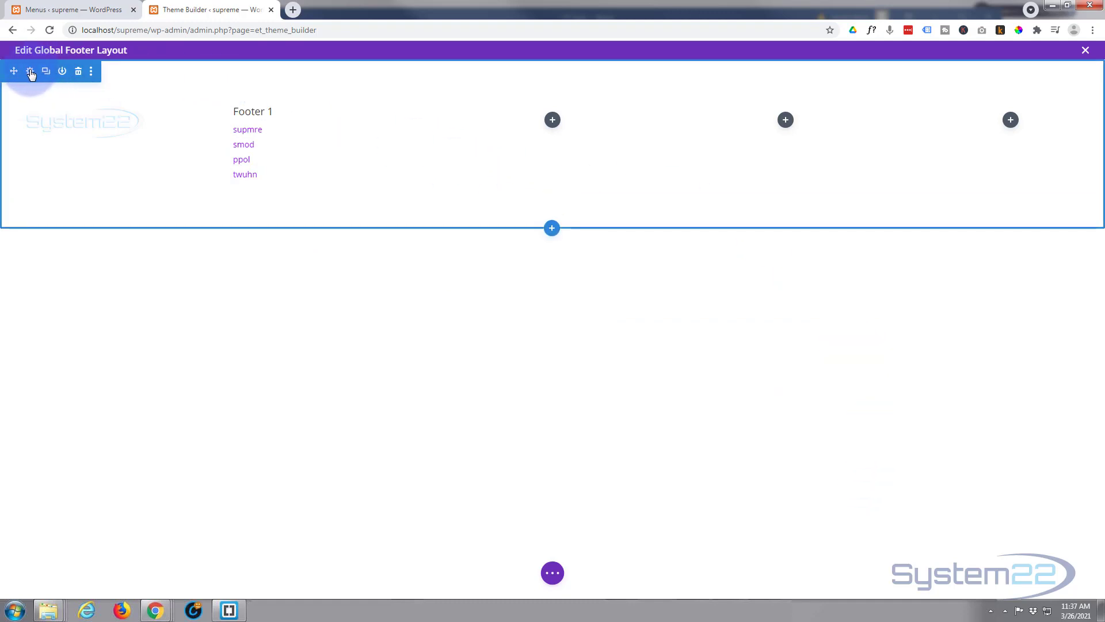
Give the footer section a linear gradient background from purple #8300e9 to black and save the section settings
{"action": "left_click", "coordinate": [31, 73]}
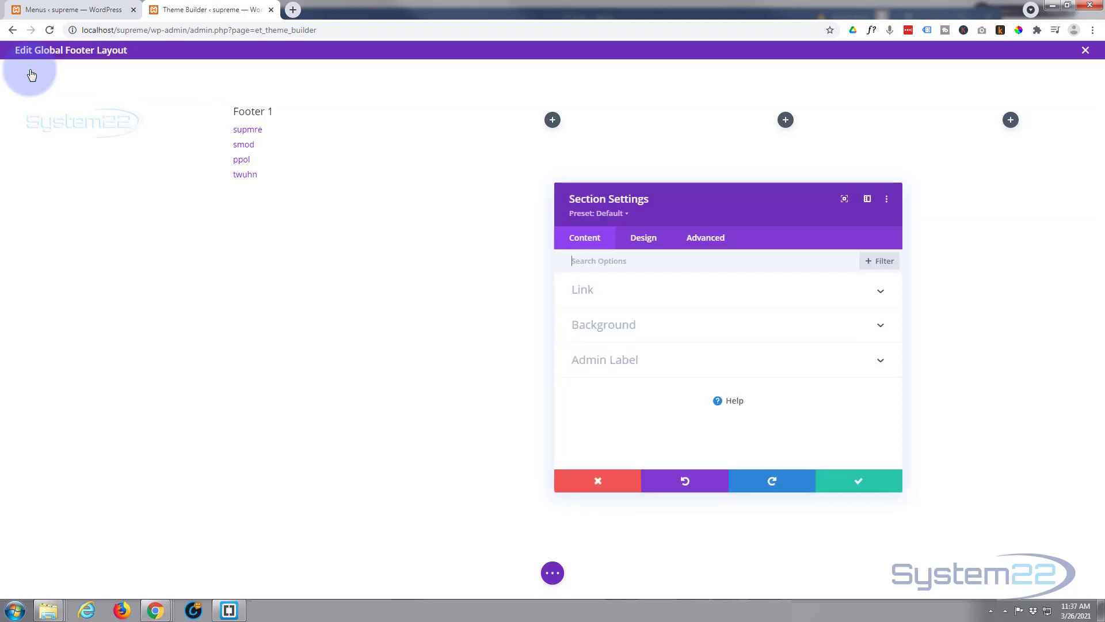
{"action": "left_click", "coordinate": [719, 329]}
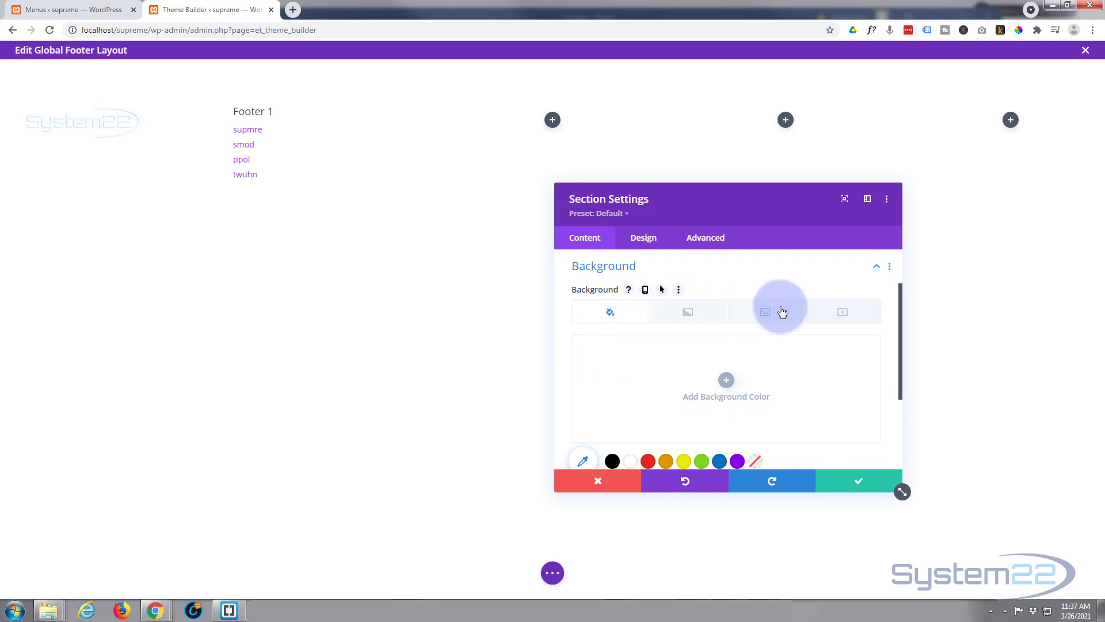
{"action": "left_click", "coordinate": [690, 312]}
{"action": "left_click", "coordinate": [725, 382]}
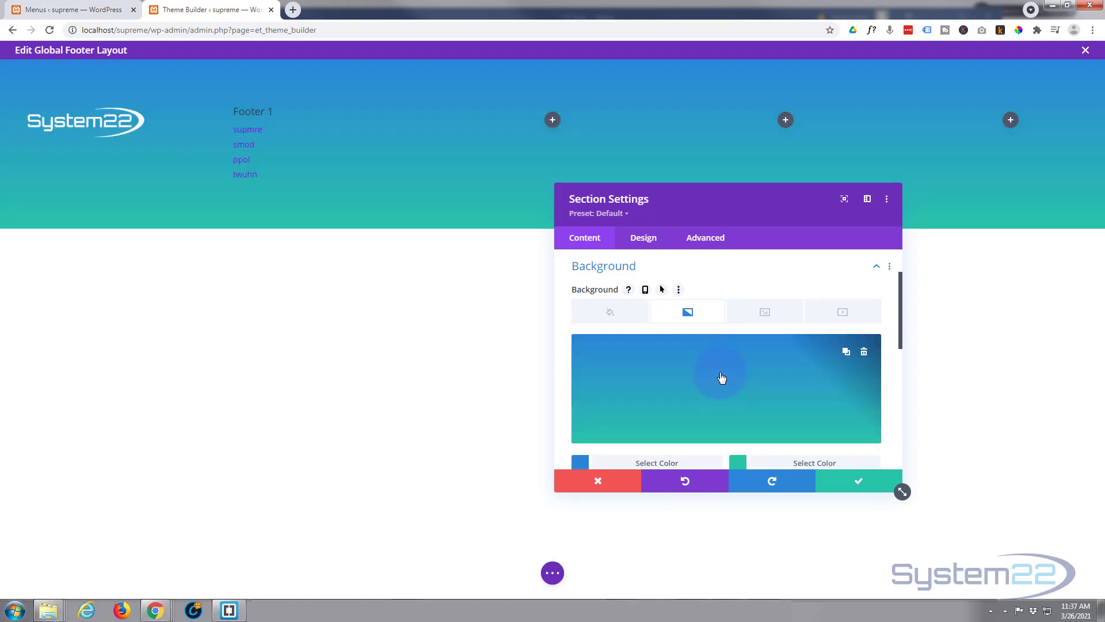
{"action": "scroll", "coordinate": [720, 375], "scroll_direction": "down", "scroll_amount": 2}
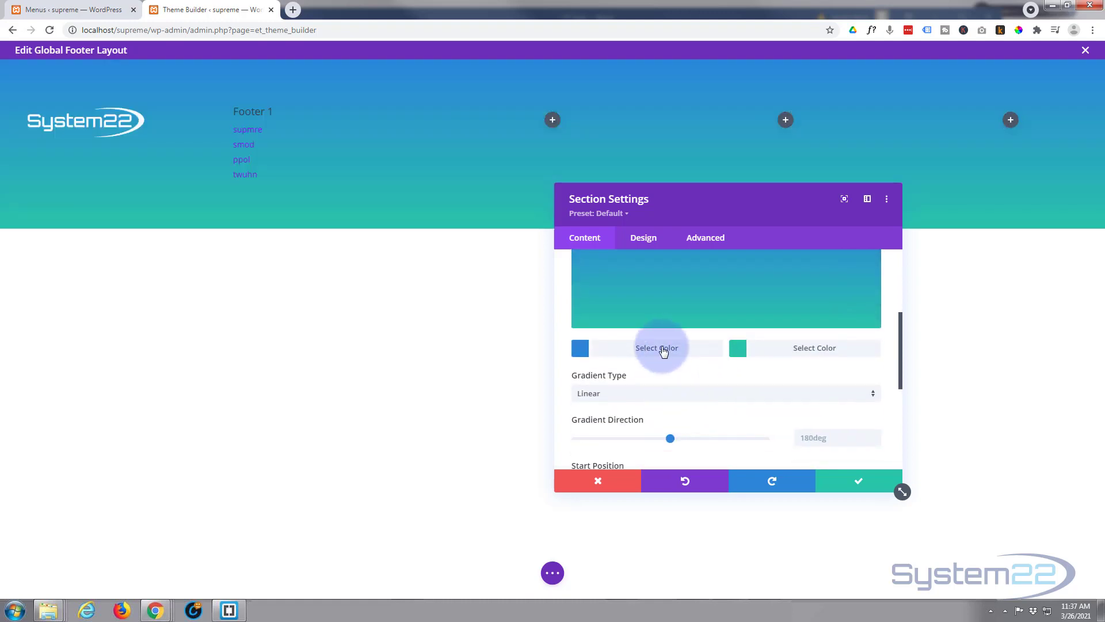
{"action": "left_click", "coordinate": [662, 357]}
{"action": "left_click", "coordinate": [736, 345]}
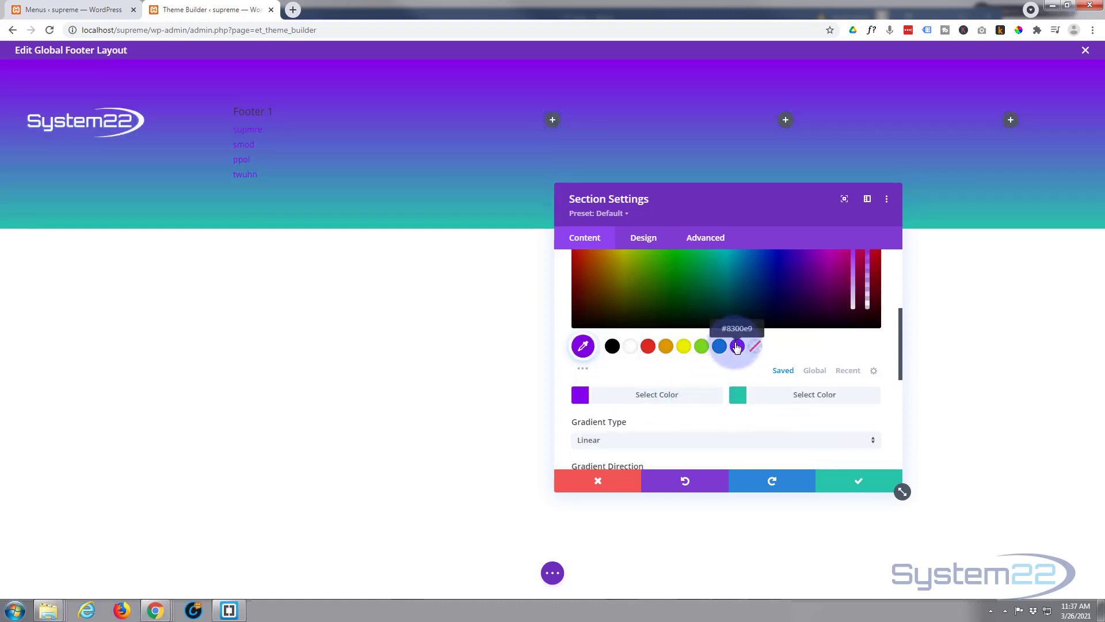
{"action": "left_click", "coordinate": [781, 396]}
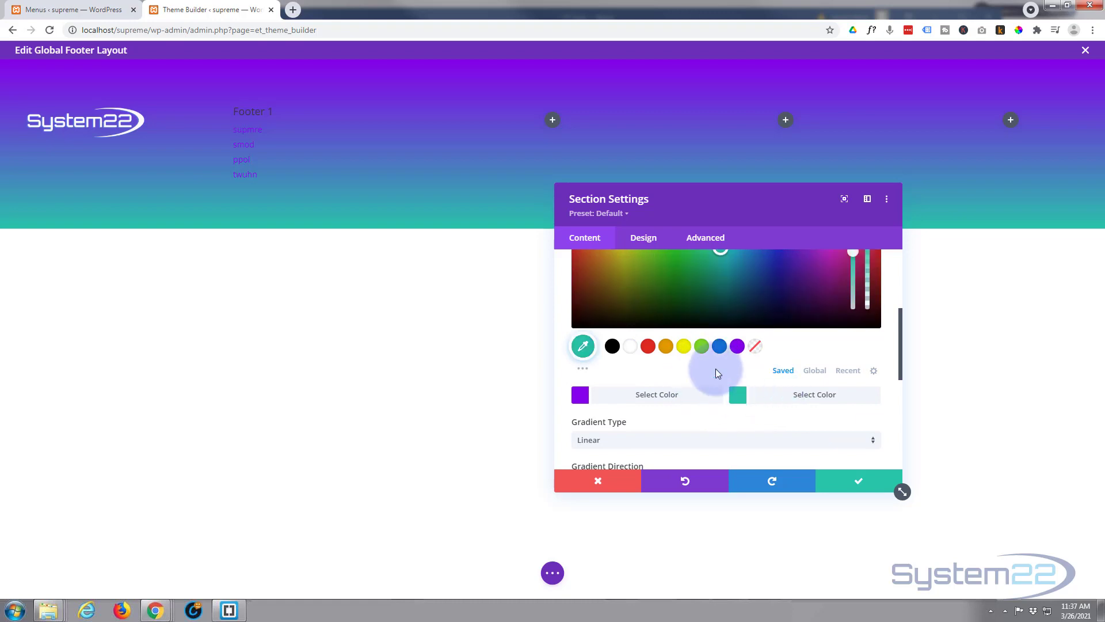
{"action": "left_click", "coordinate": [612, 346]}
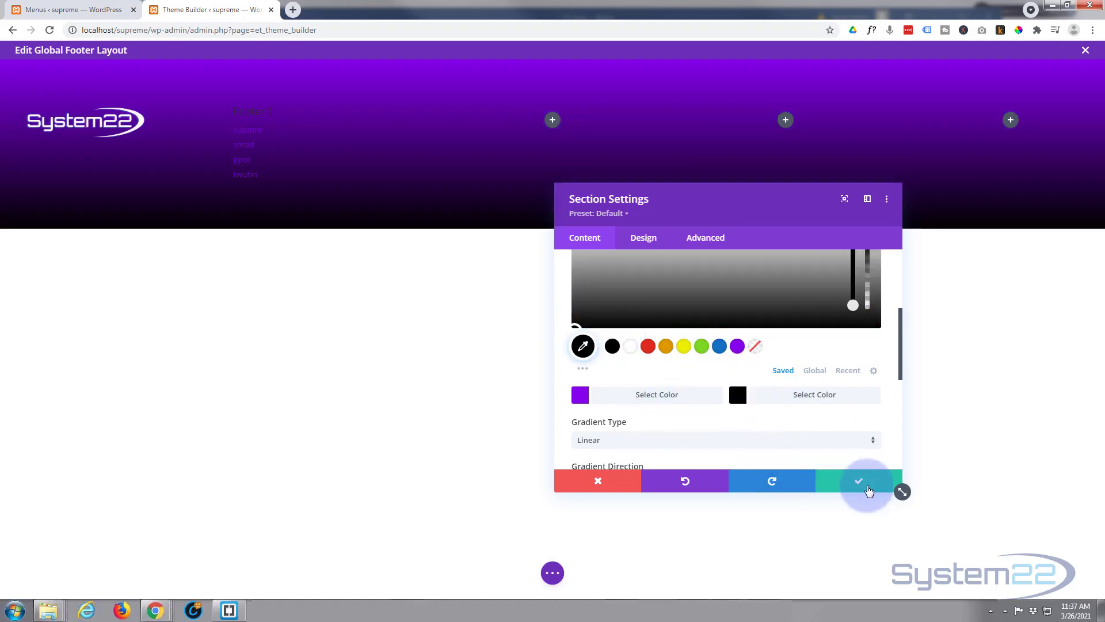
{"action": "left_click", "coordinate": [869, 485]}
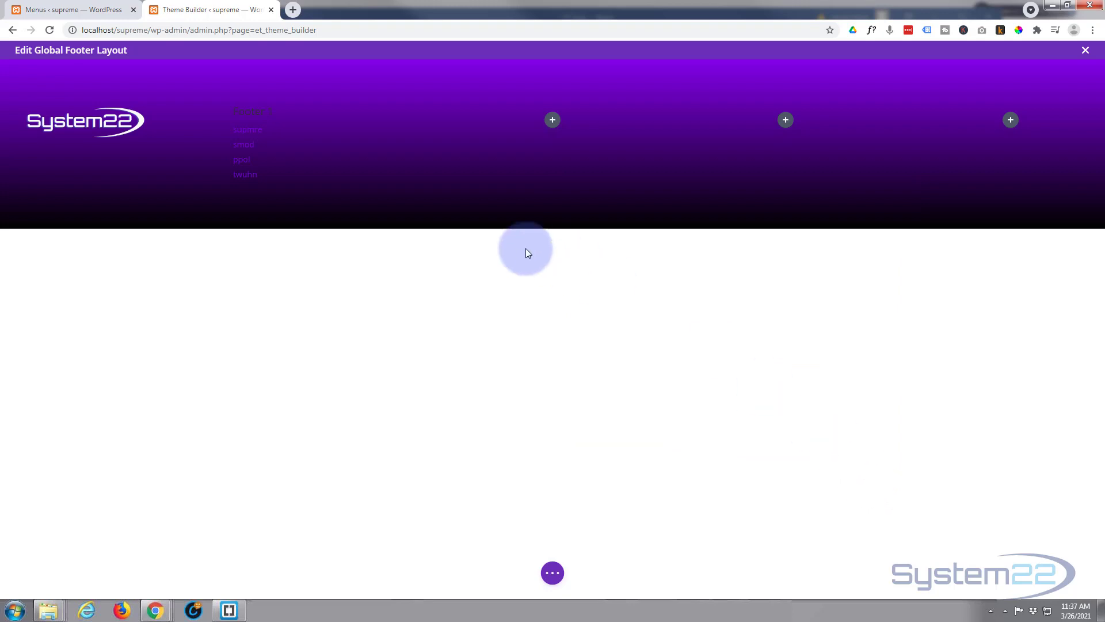
In the Footer 1 menu module's design settings, choose the Vertical menu layout
{"action": "mouse_move", "coordinate": [278, 123]}
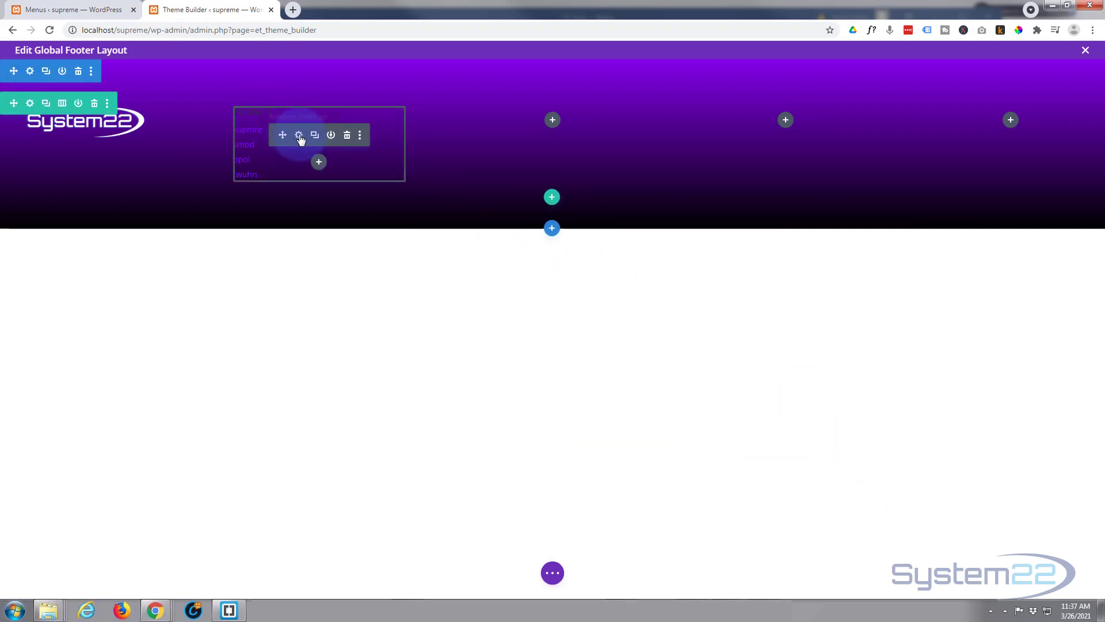
{"action": "left_click", "coordinate": [300, 136]}
{"action": "left_click", "coordinate": [582, 243]}
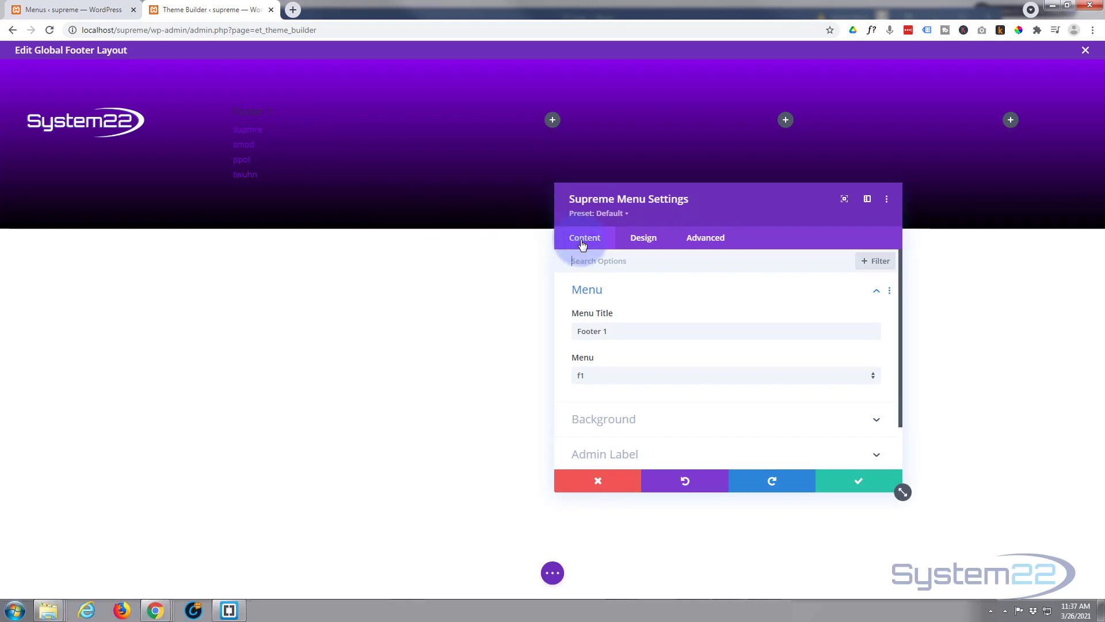
{"action": "left_click", "coordinate": [648, 243]}
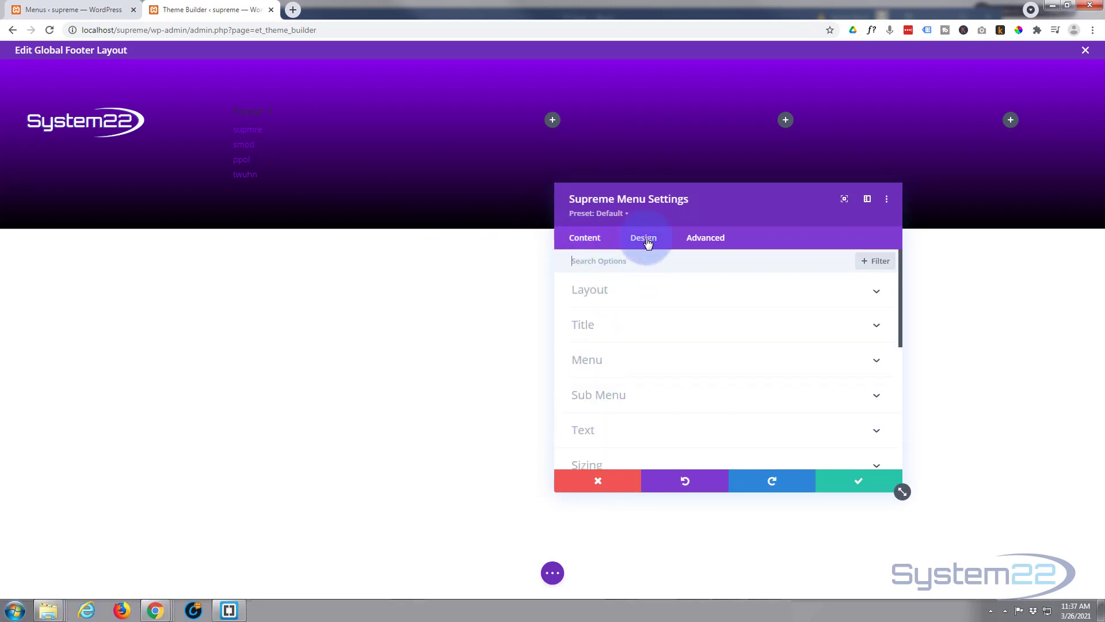
{"action": "left_click", "coordinate": [665, 296]}
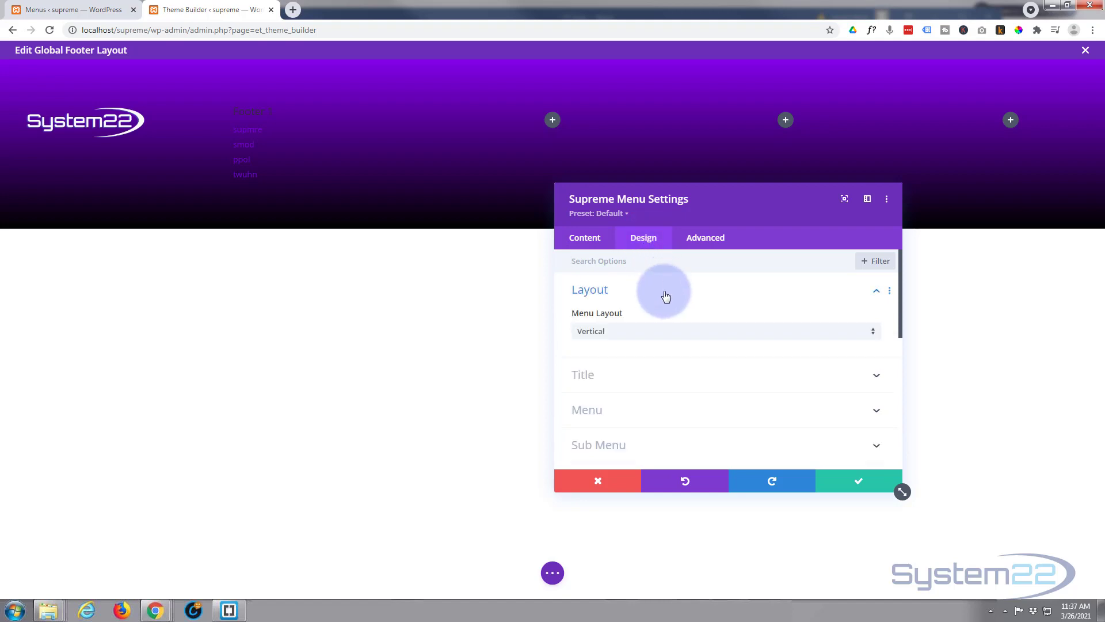
{"action": "left_click", "coordinate": [632, 332]}
{"action": "left_click", "coordinate": [632, 339]}
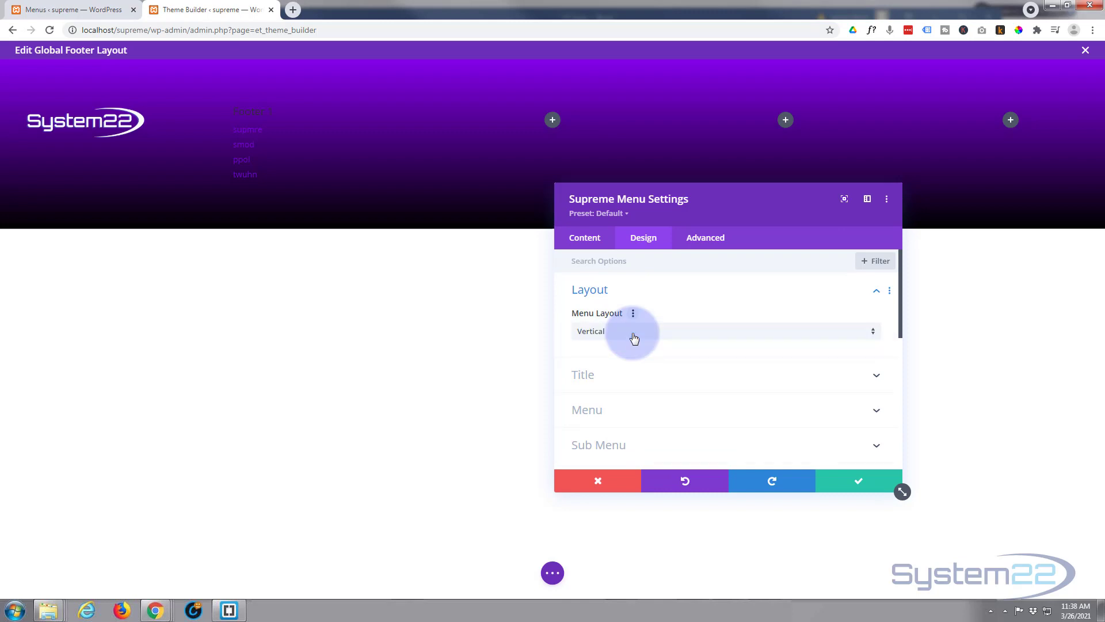
Set the title text colour of the Footer 1 menu module to white
{"action": "scroll", "coordinate": [654, 360], "scroll_direction": "down", "scroll_amount": 1}
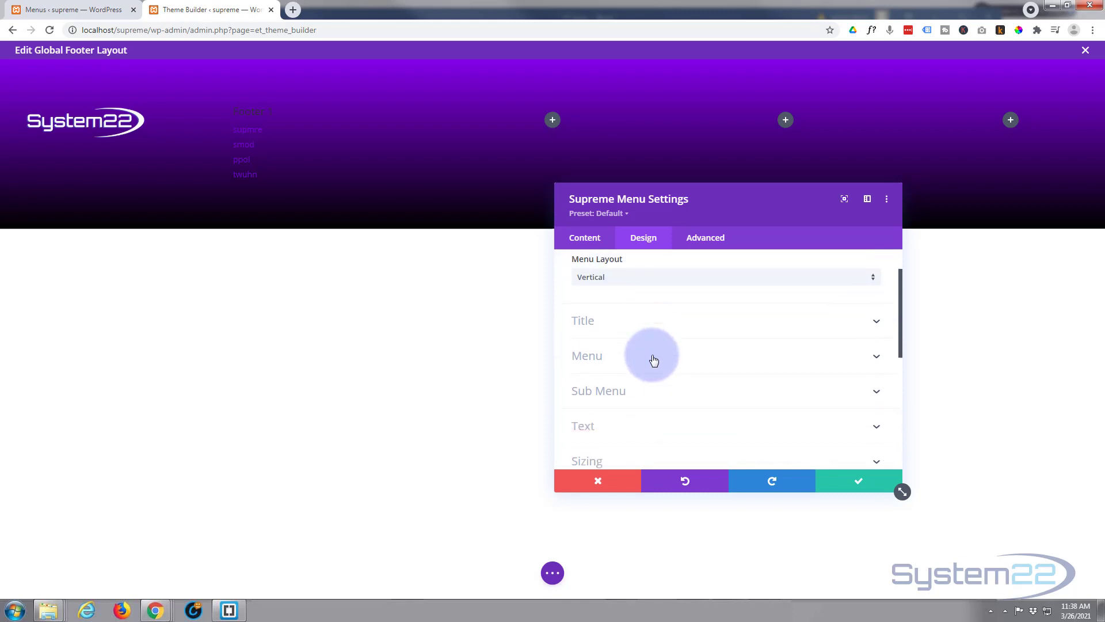
{"action": "left_click", "coordinate": [655, 315]}
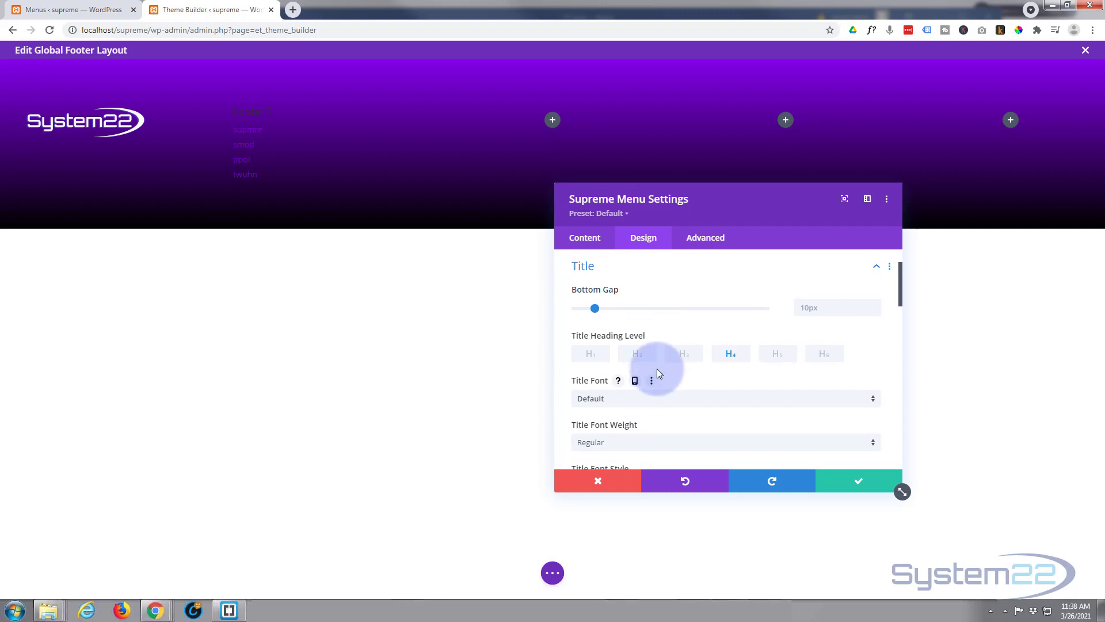
{"action": "scroll", "coordinate": [658, 371], "scroll_direction": "down", "scroll_amount": 1}
{"action": "scroll", "coordinate": [658, 373], "scroll_direction": "down", "scroll_amount": 1}
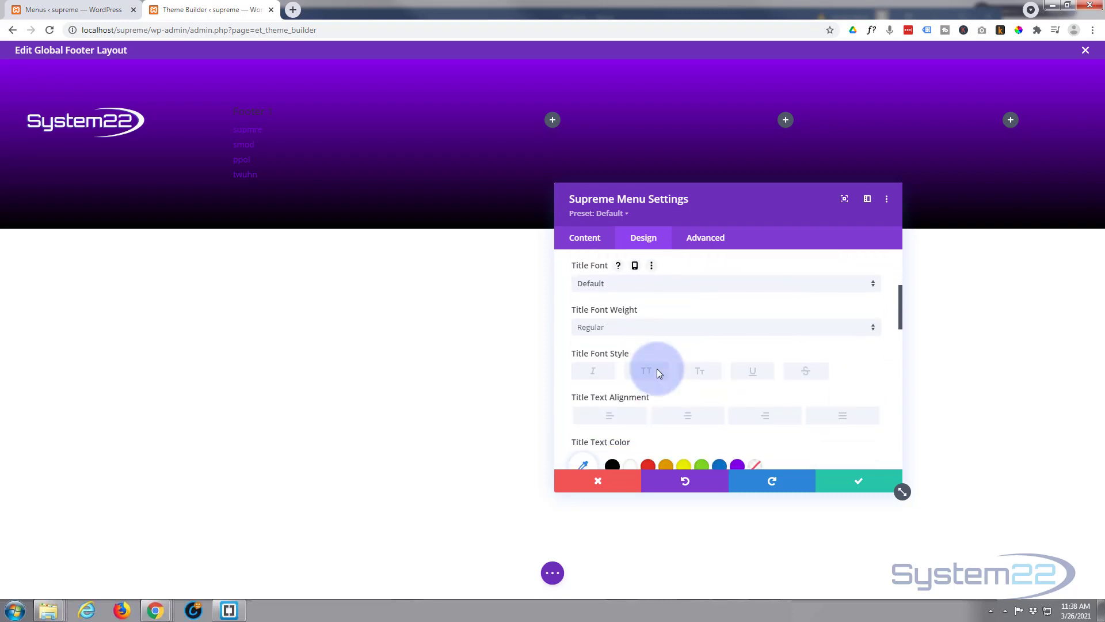
{"action": "scroll", "coordinate": [657, 371], "scroll_direction": "down", "scroll_amount": 1}
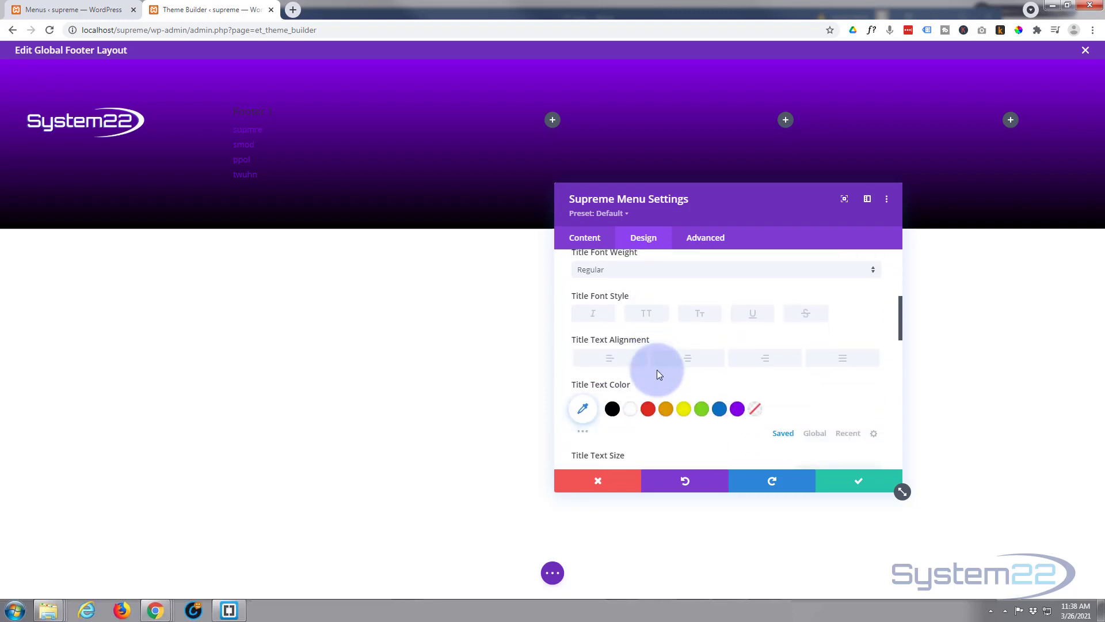
{"action": "left_click", "coordinate": [629, 409]}
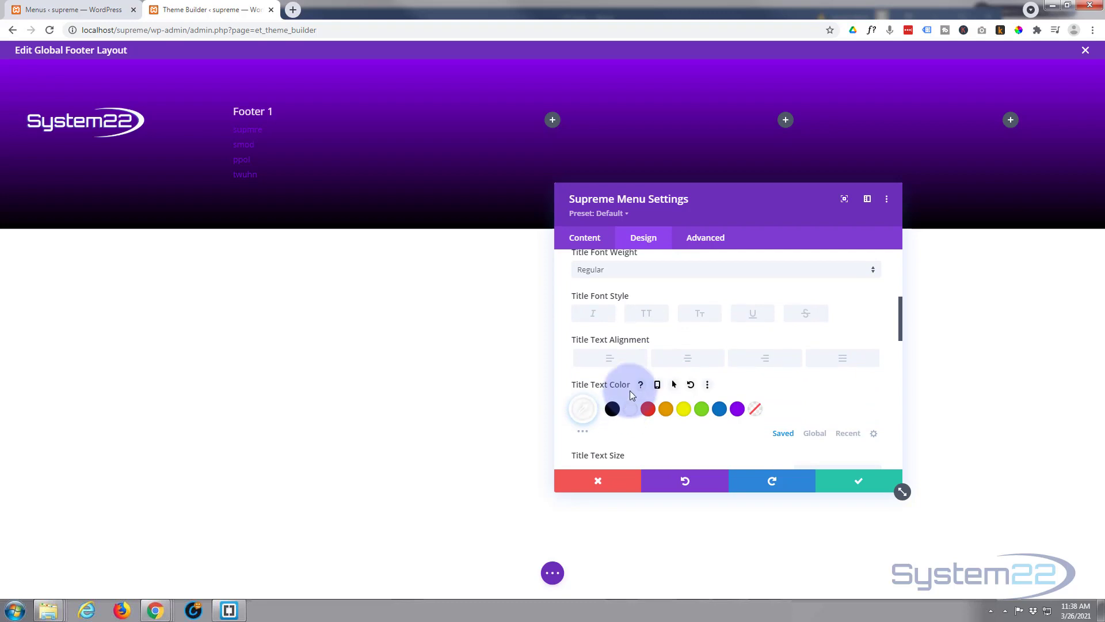
Set the menu title's font weight to Semi Bold and slightly increase its text size
{"action": "left_click", "coordinate": [643, 270]}
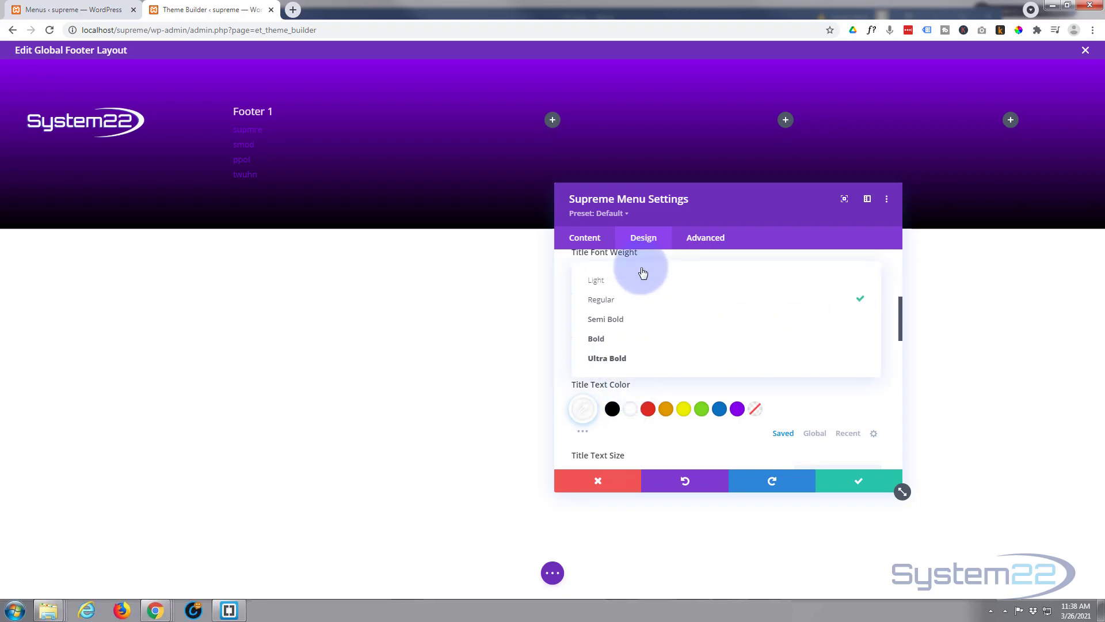
{"action": "left_click", "coordinate": [620, 323]}
{"action": "scroll", "coordinate": [624, 325], "scroll_direction": "down", "scroll_amount": 2}
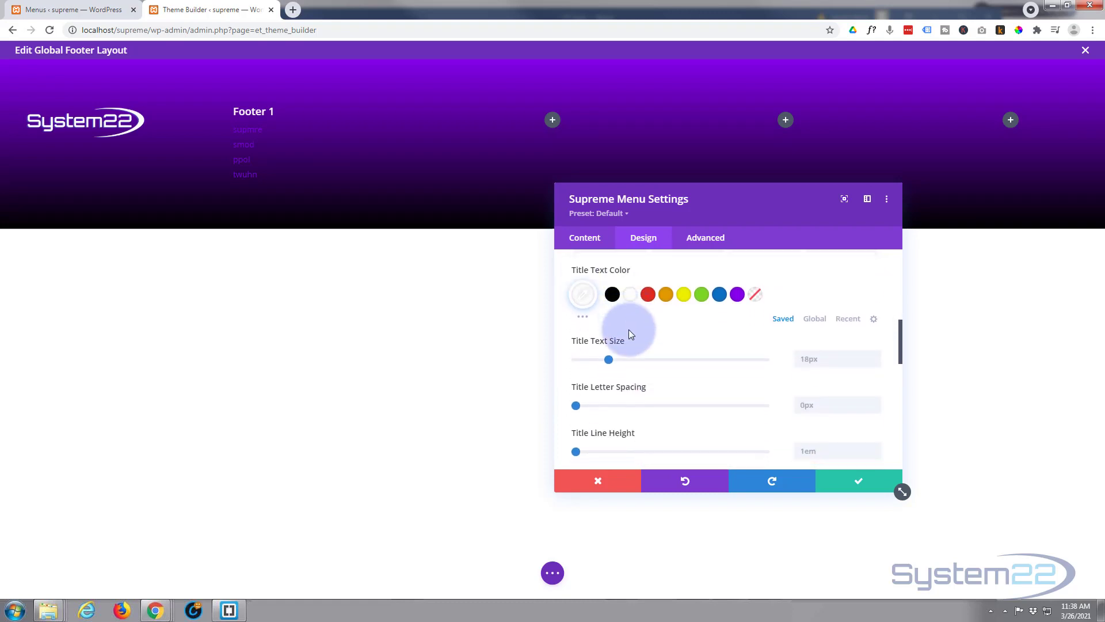
{"action": "left_click_drag", "start_coordinate": [608, 363], "coordinate": [620, 358]}
Set the menu link colour, the active link colour and the :active pseudo link colour to white (#ffffff)
{"action": "scroll", "coordinate": [620, 352], "scroll_direction": "down", "scroll_amount": 6}
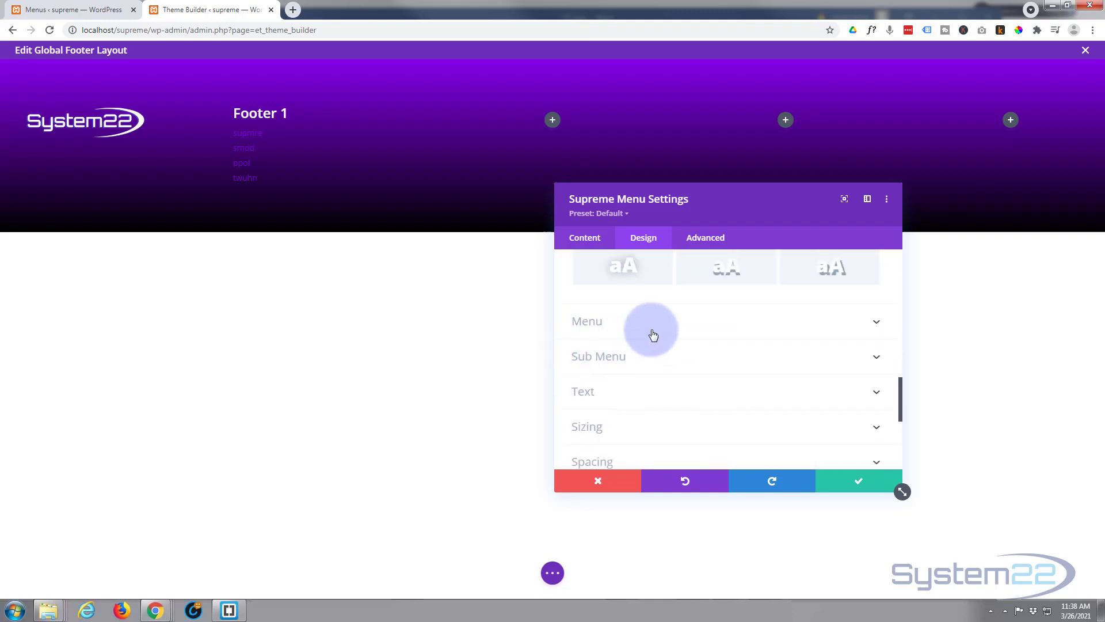
{"action": "left_click", "coordinate": [653, 335]}
{"action": "left_click", "coordinate": [630, 313]}
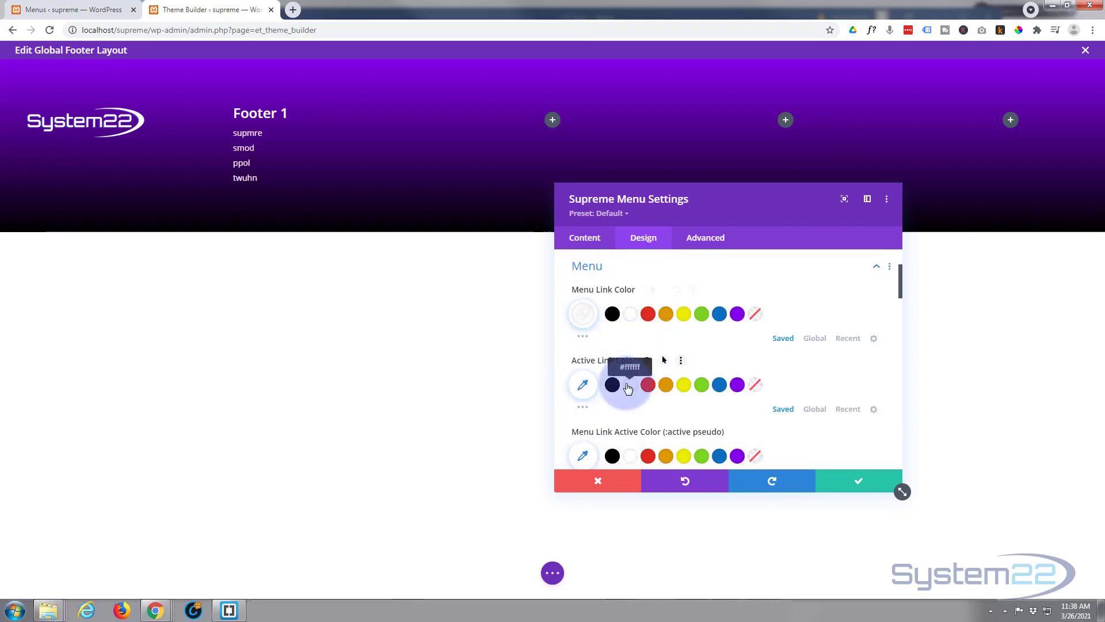
{"action": "left_click", "coordinate": [628, 389]}
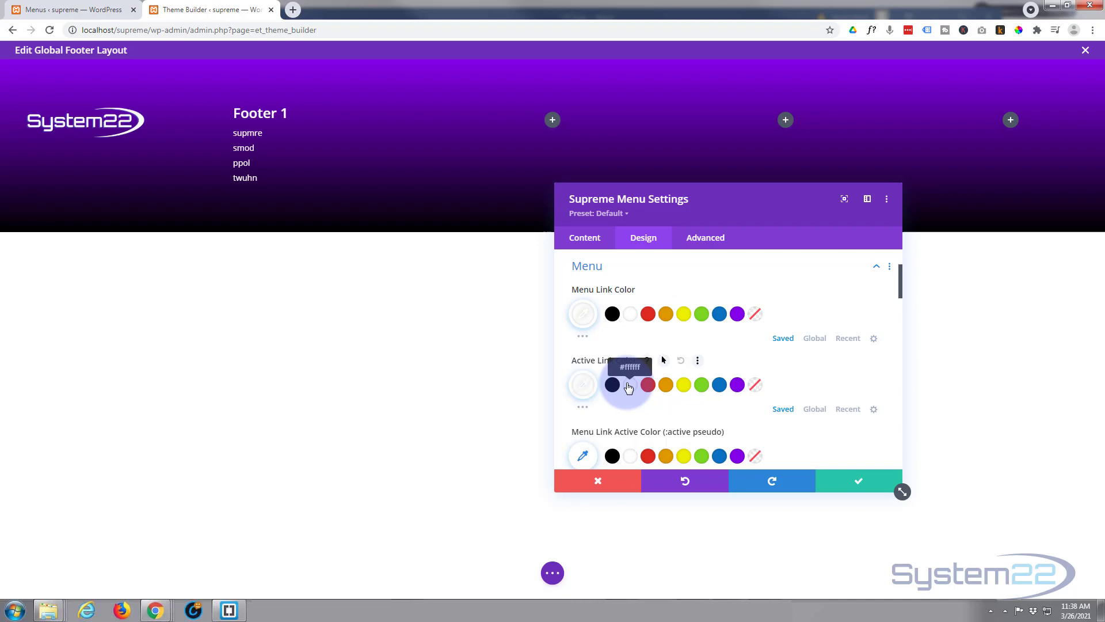
{"action": "left_click", "coordinate": [630, 457]}
Set the space between the menu links to 6px and make the menu font uppercase
{"action": "scroll", "coordinate": [664, 324], "scroll_direction": "down", "scroll_amount": 2}
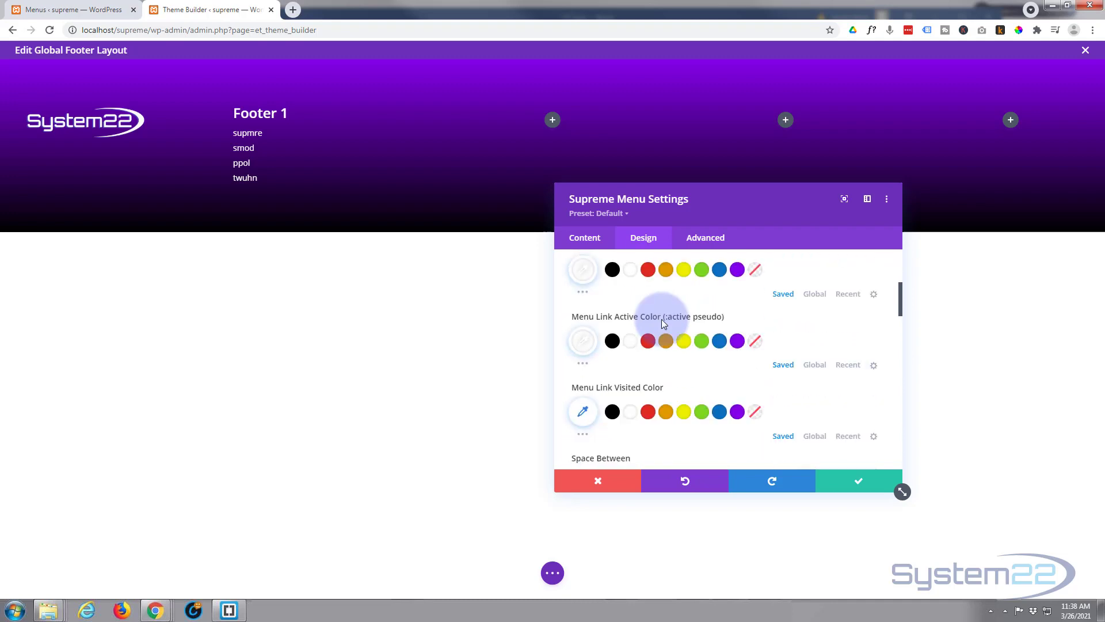
{"action": "scroll", "coordinate": [660, 362], "scroll_direction": "down", "scroll_amount": 2}
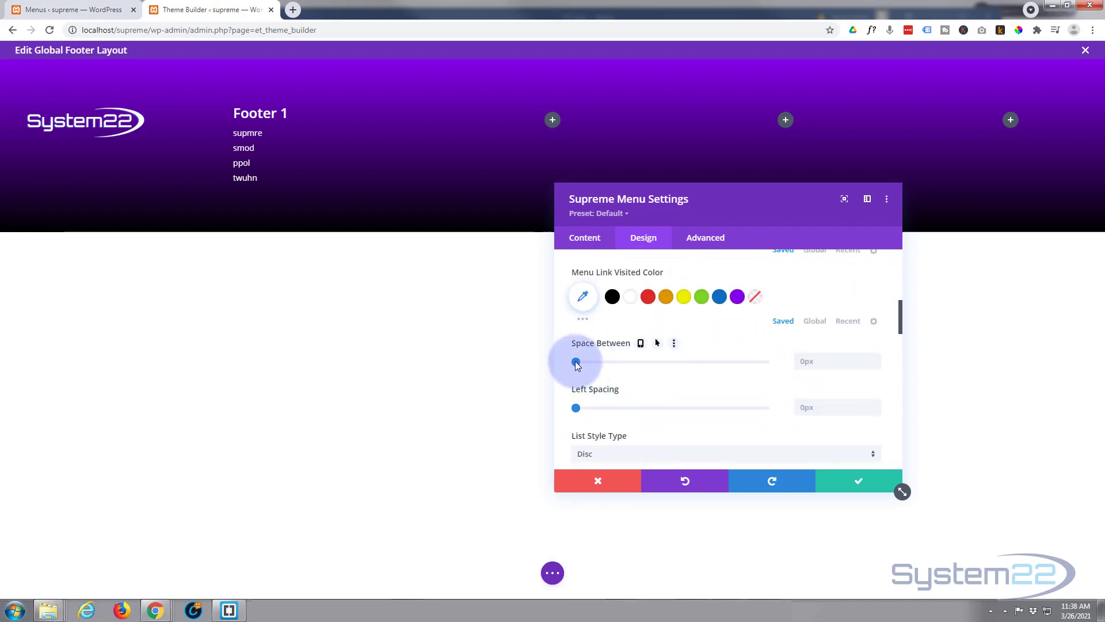
{"action": "left_click_drag", "start_coordinate": [577, 363], "coordinate": [588, 363]}
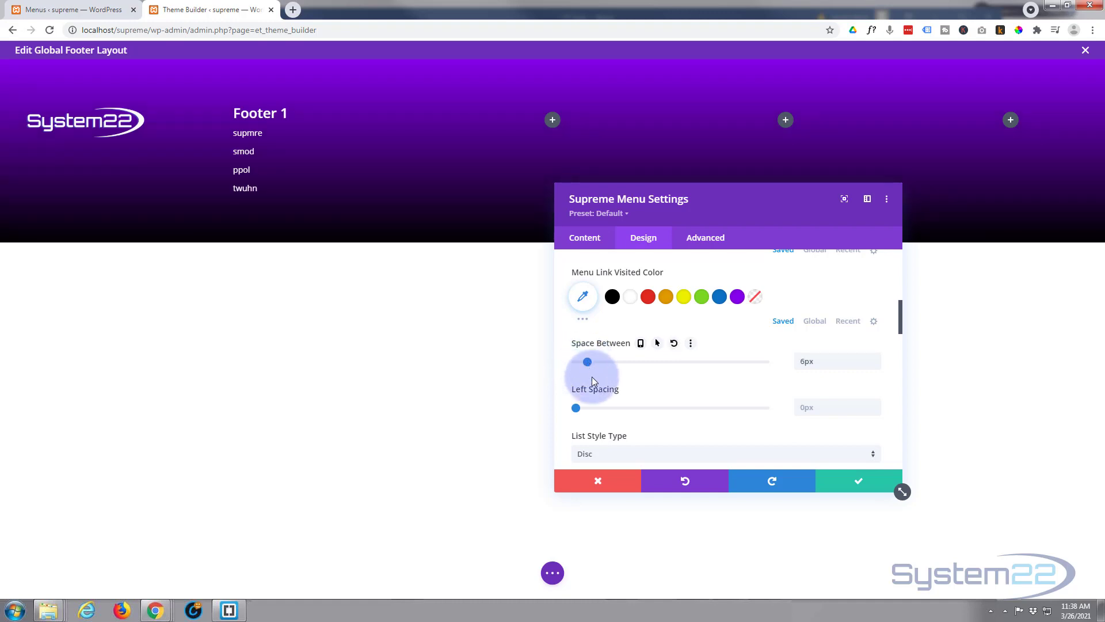
{"action": "scroll", "coordinate": [604, 388], "scroll_direction": "down", "scroll_amount": 3}
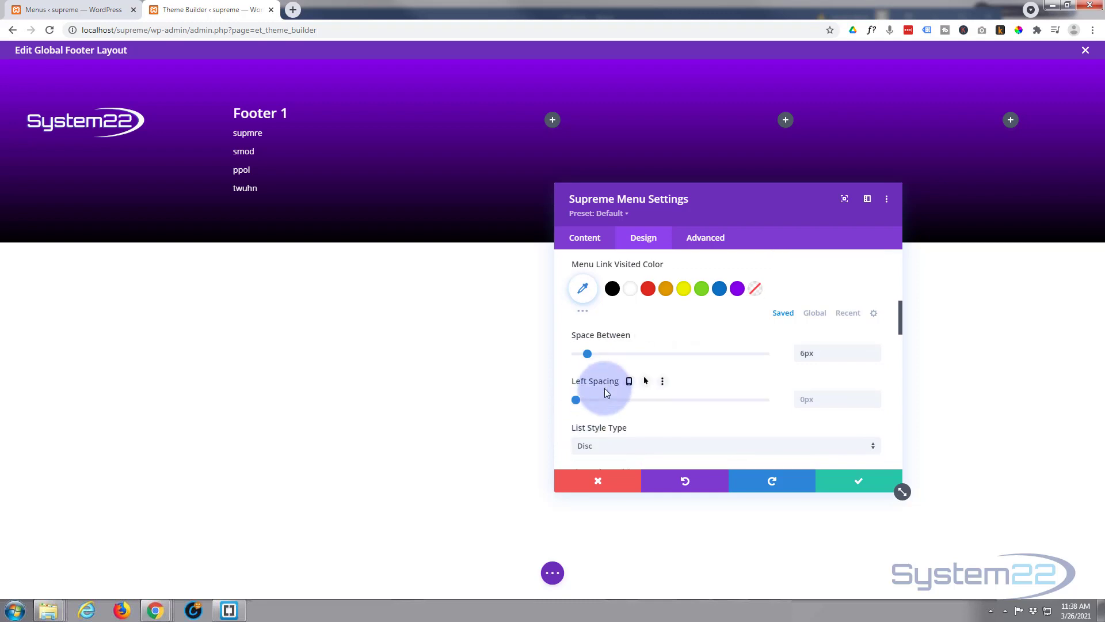
{"action": "scroll", "coordinate": [606, 393], "scroll_direction": "down", "scroll_amount": 2}
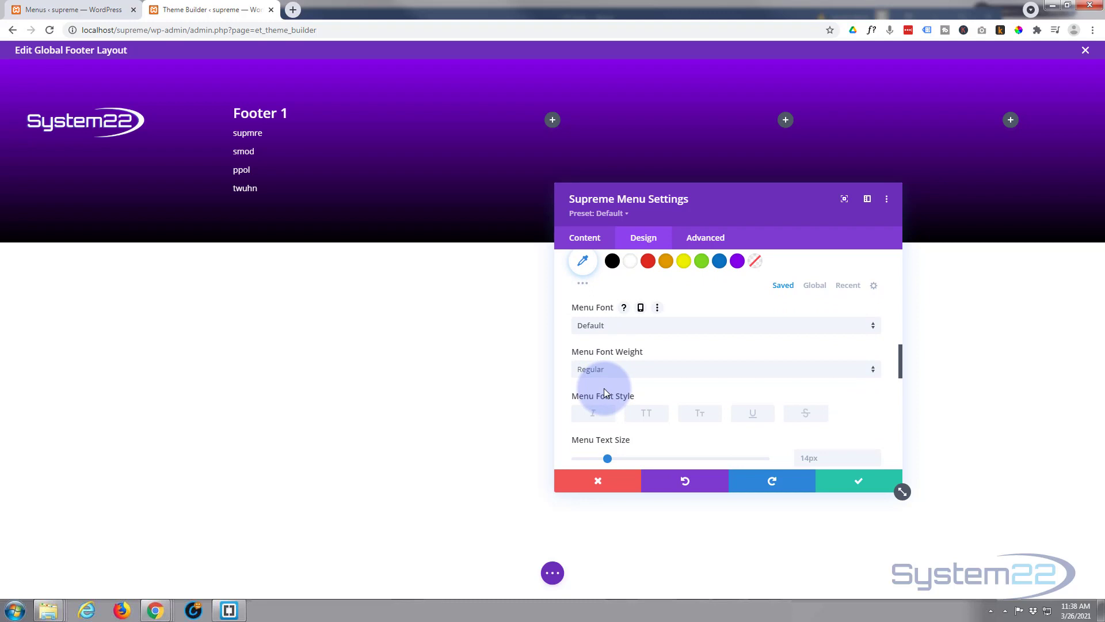
{"action": "left_click", "coordinate": [644, 413]}
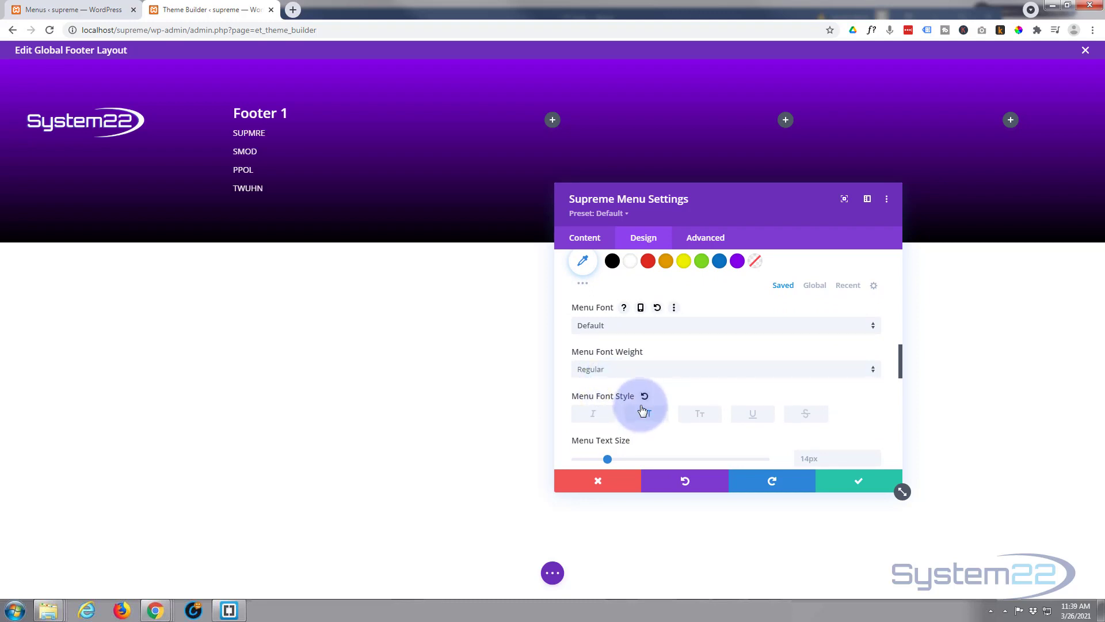
Set the menu title's bottom gap to 20px and save the module settings
{"action": "scroll", "coordinate": [634, 414], "scroll_direction": "up", "scroll_amount": 5}
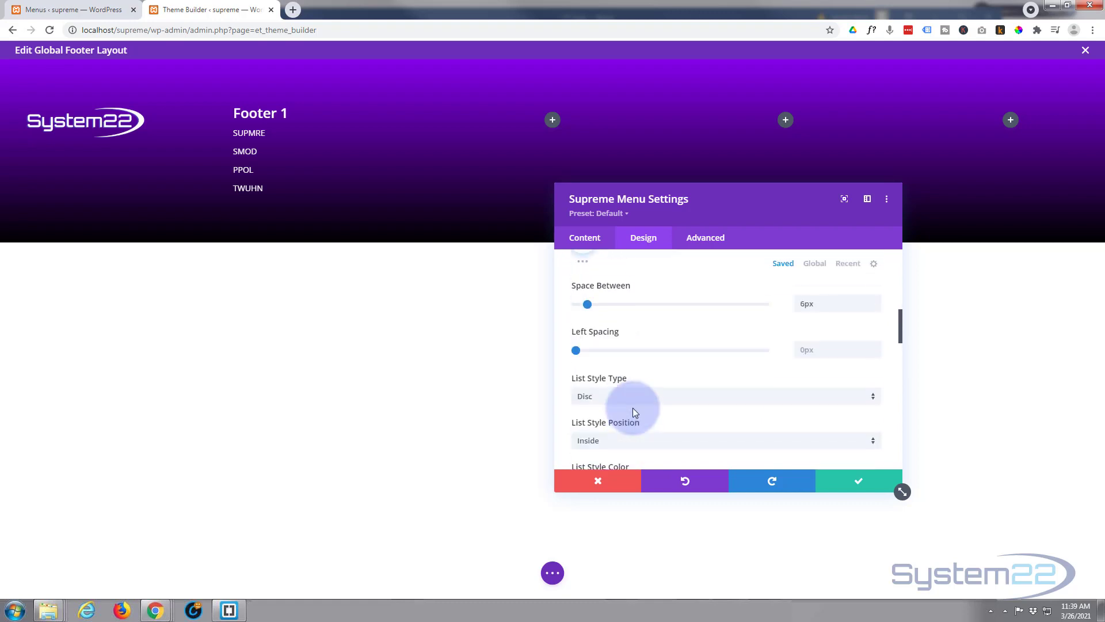
{"action": "scroll", "coordinate": [633, 407], "scroll_direction": "up", "scroll_amount": 6}
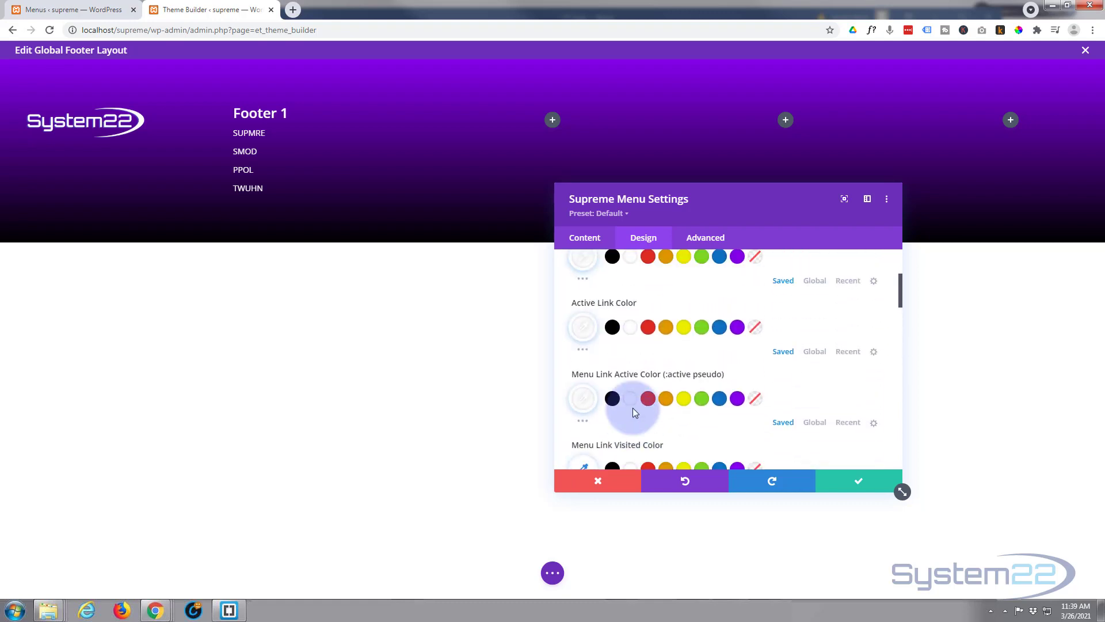
{"action": "left_click", "coordinate": [656, 326]}
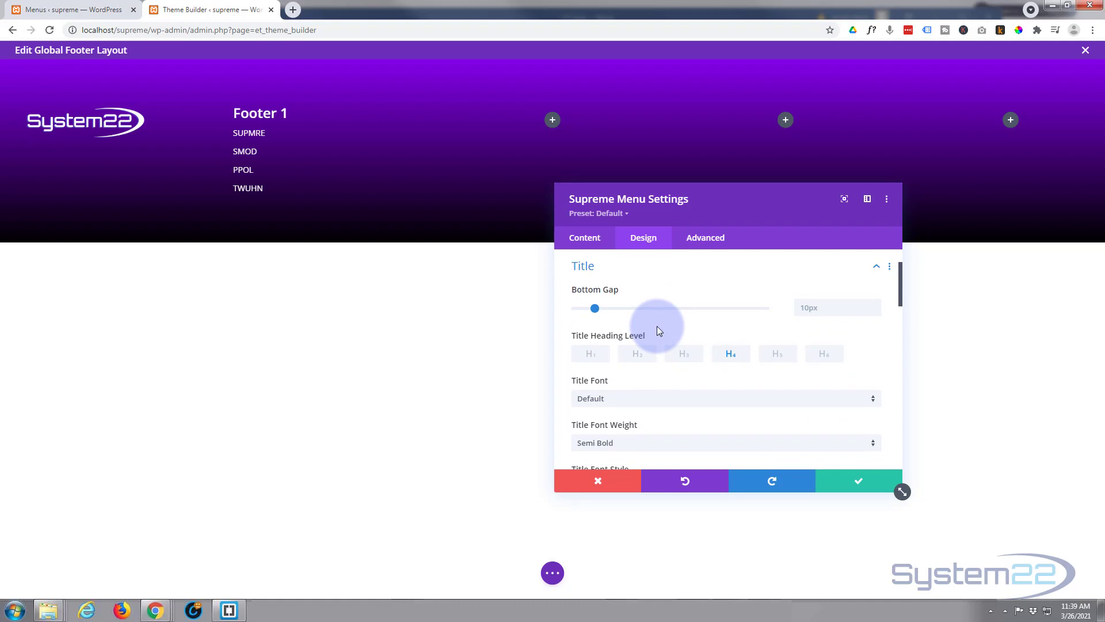
{"action": "left_click_drag", "start_coordinate": [595, 308], "coordinate": [615, 307]}
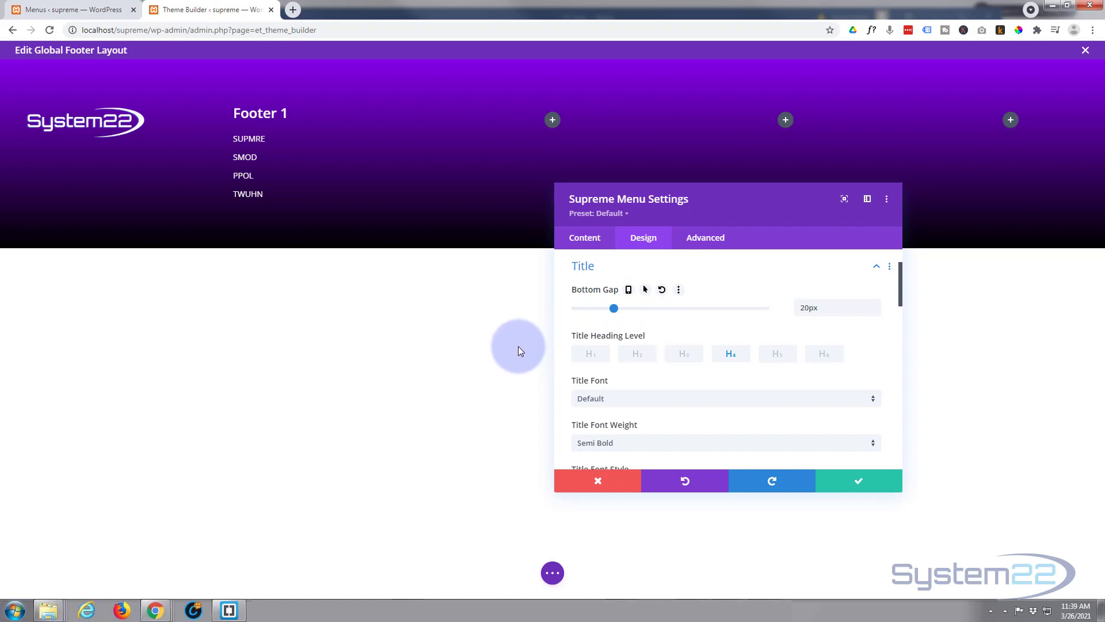
{"action": "left_click", "coordinate": [875, 487]}
Duplicate the styled Footer 1 menu module in the second column
{"action": "mouse_move", "coordinate": [263, 140]}
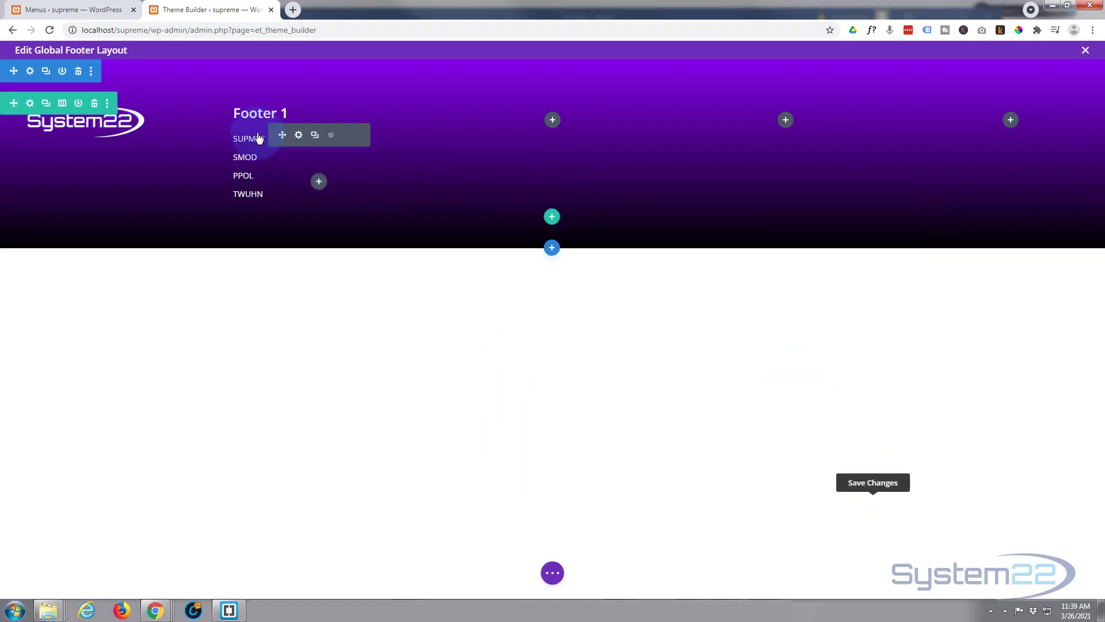
{"action": "left_click", "coordinate": [315, 137]}
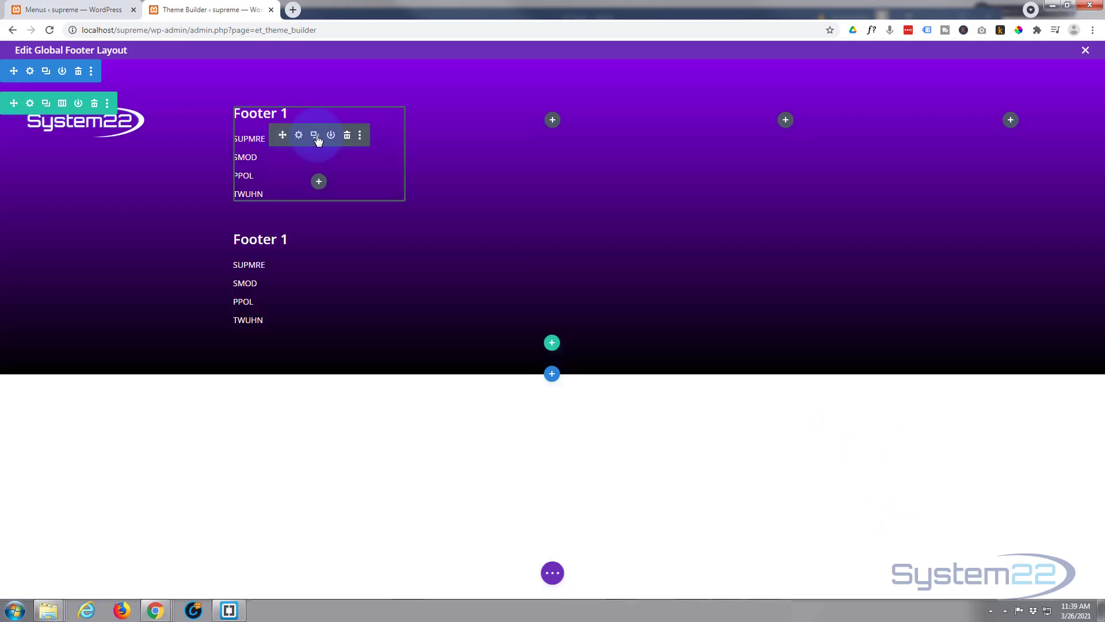
Move the duplicated Footer 1 menu into the third column, and place another copy of it in the fourth column
{"action": "left_click", "coordinate": [347, 135]}
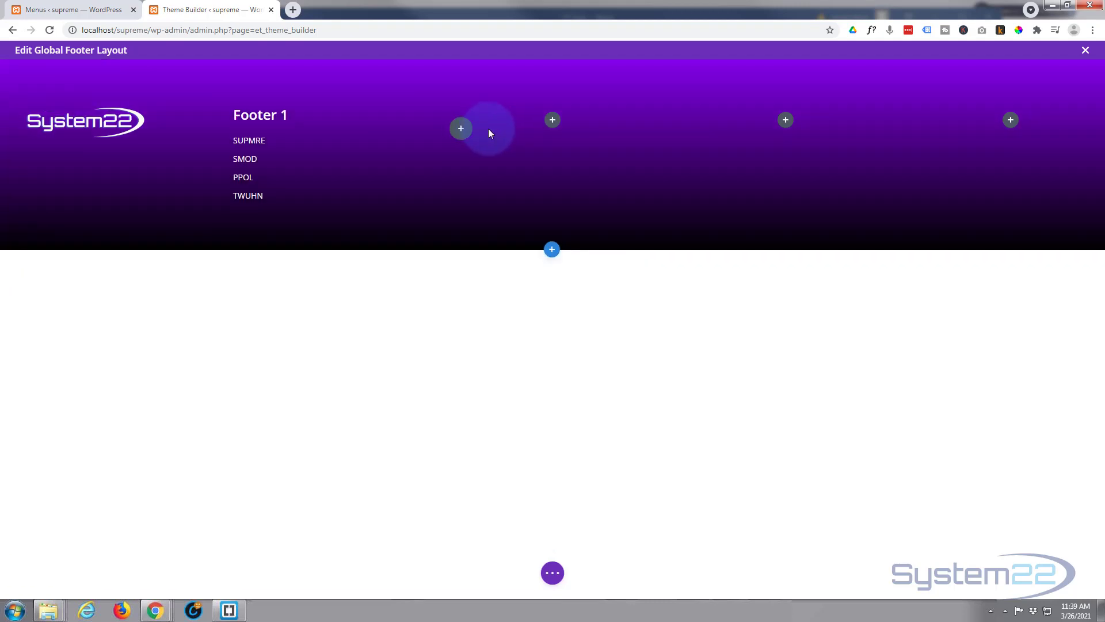
{"action": "left_click_drag", "start_coordinate": [530, 137], "coordinate": [530, 133]}
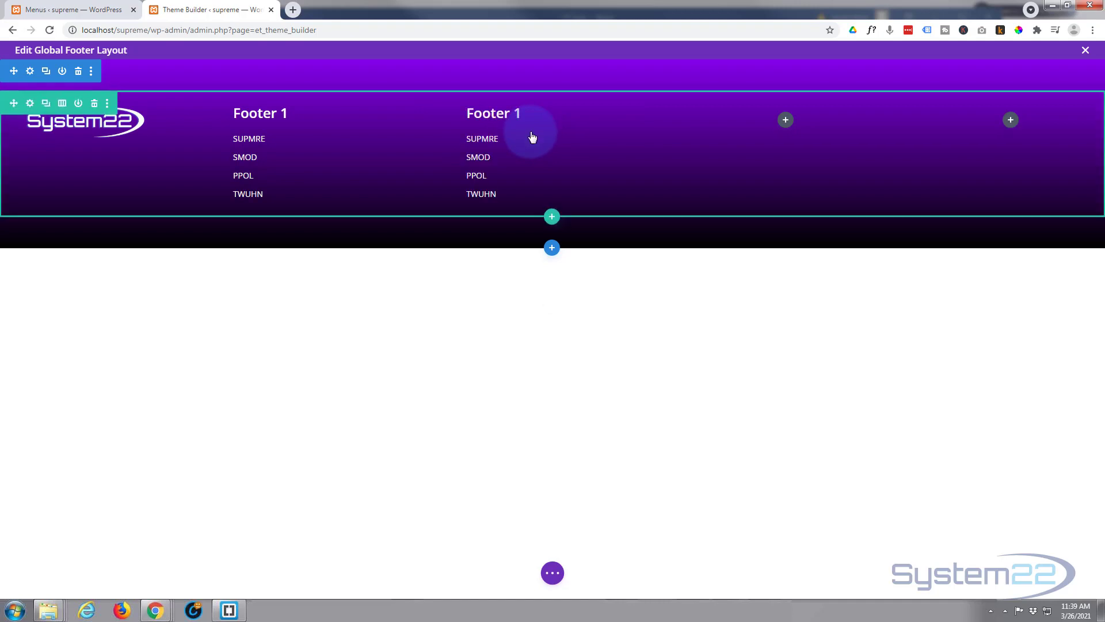
{"action": "left_click", "coordinate": [549, 135]}
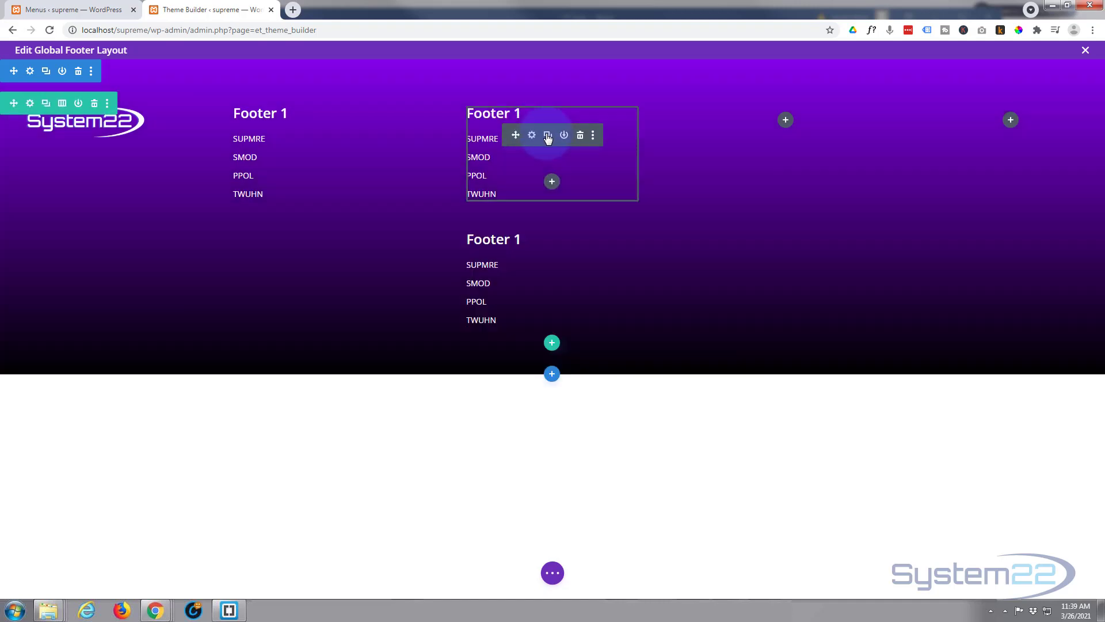
{"action": "left_click_drag", "start_coordinate": [517, 133], "coordinate": [766, 113]}
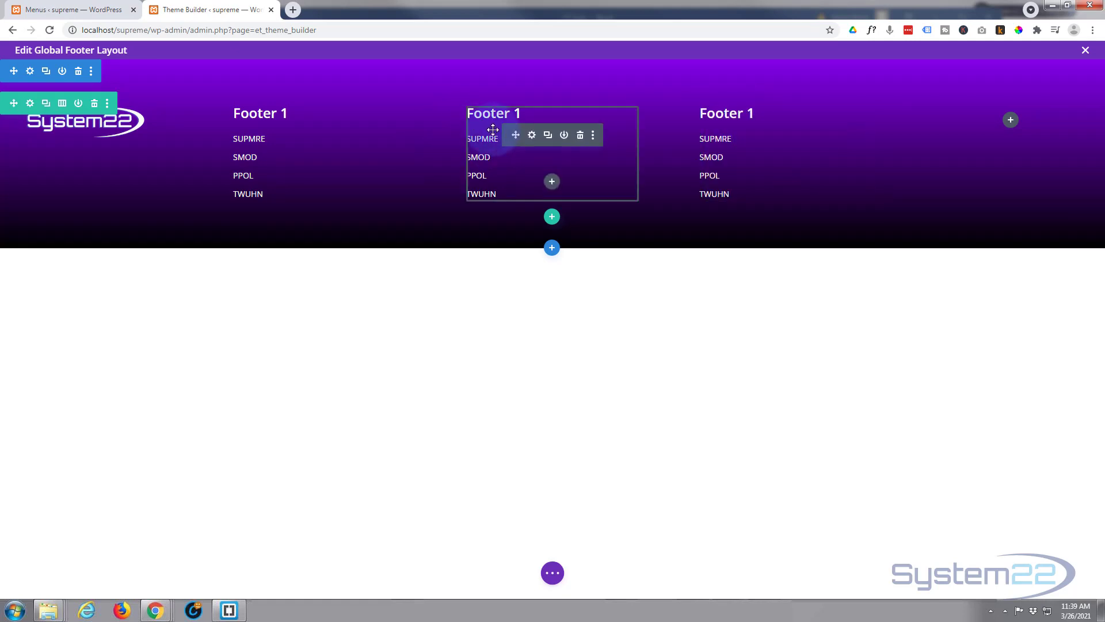
Change the third column's menu title to Footer 2, assign the f2 menu and save the module settings
{"action": "left_click", "coordinate": [530, 136]}
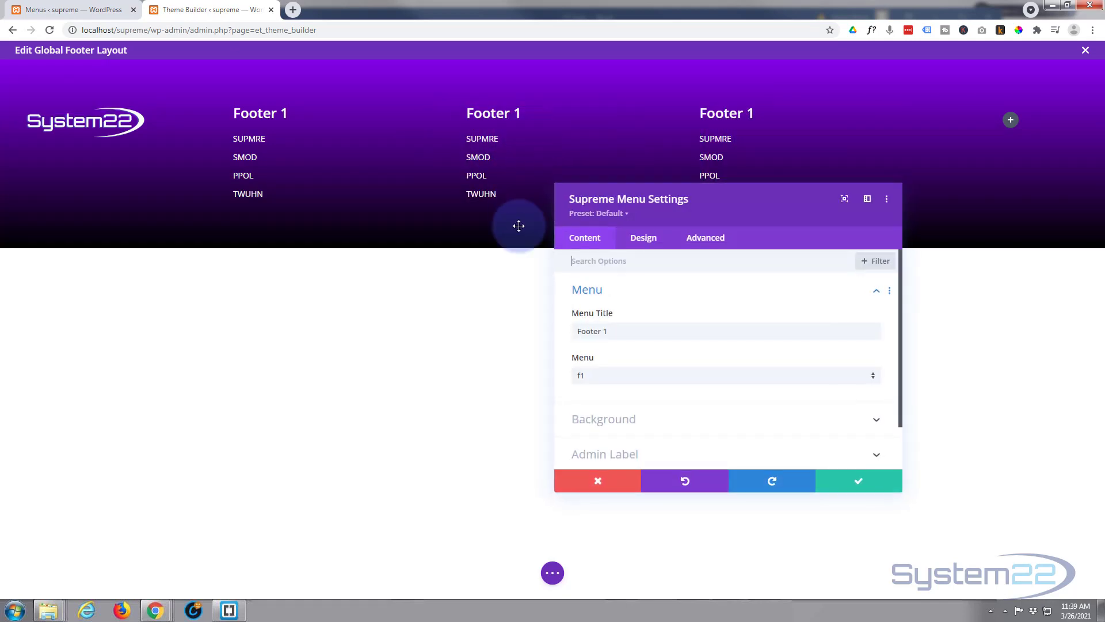
{"action": "left_click", "coordinate": [605, 329]}
{"action": "double_click", "coordinate": [608, 329]}
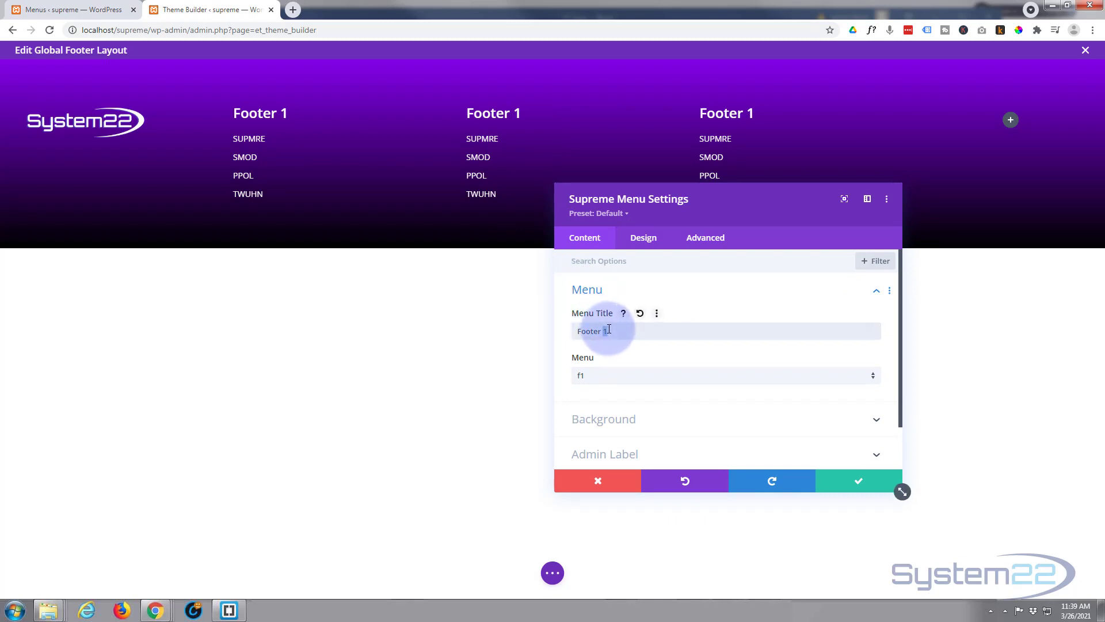
{"action": "type", "text": "2"}
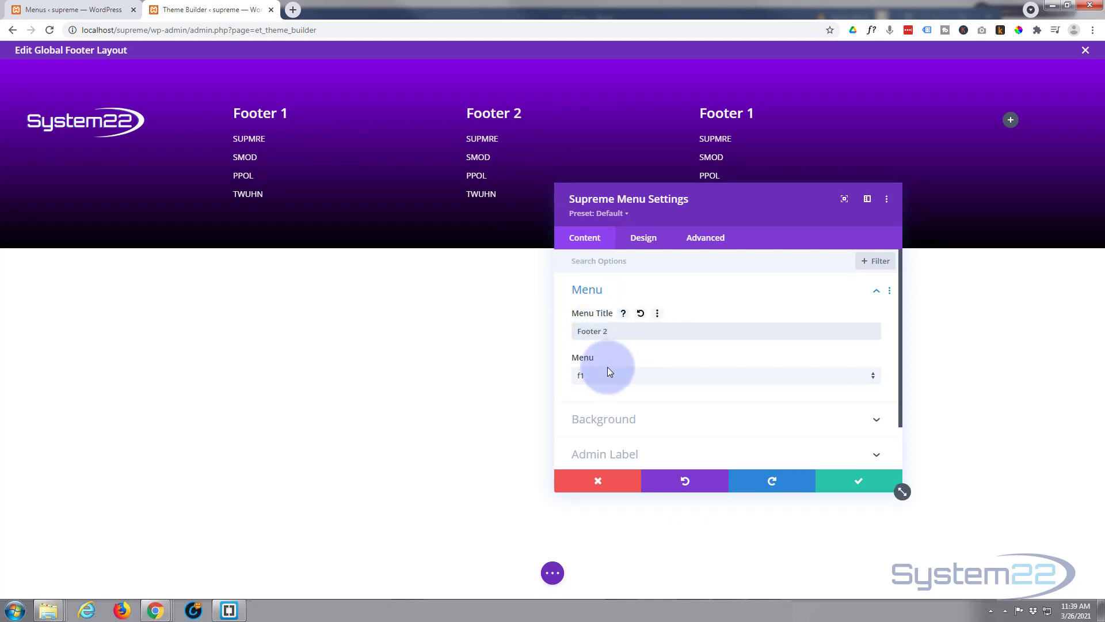
{"action": "left_click", "coordinate": [616, 376]}
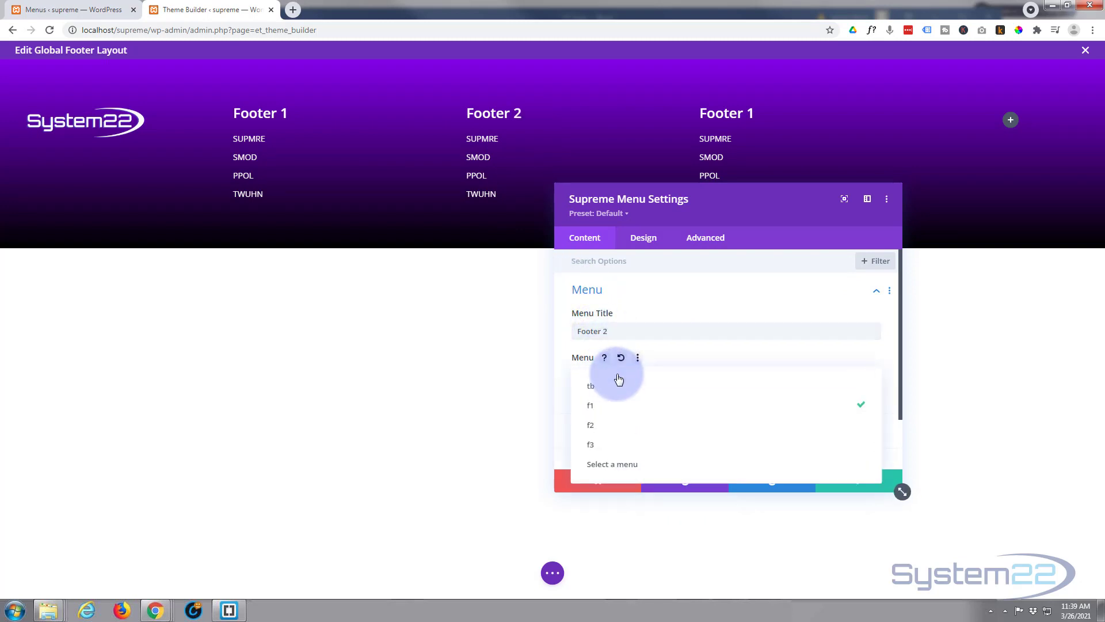
{"action": "left_click", "coordinate": [603, 425]}
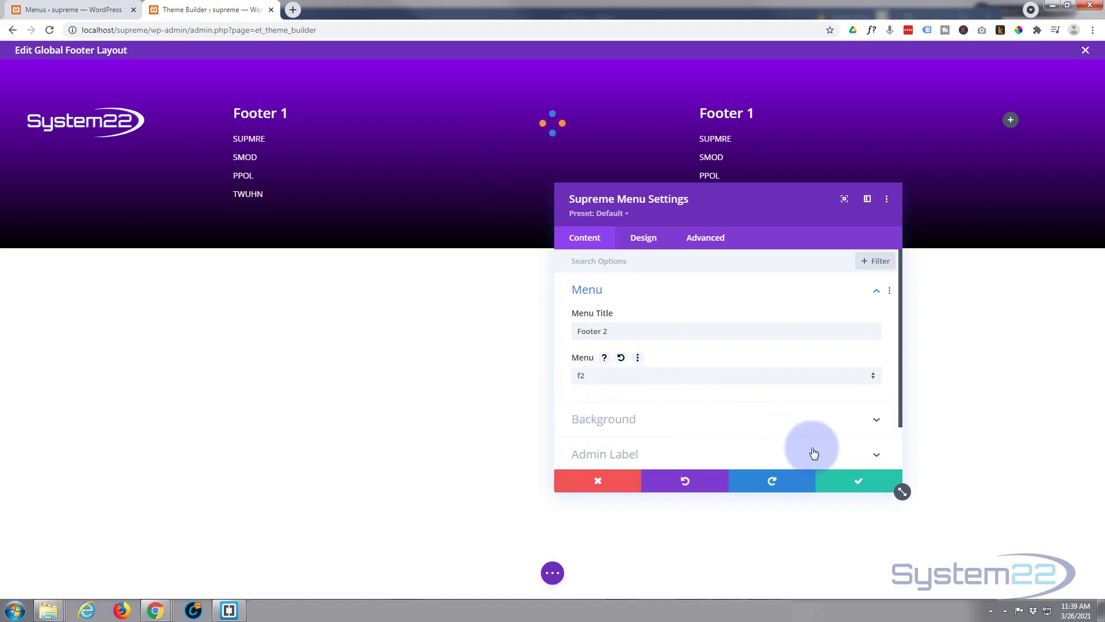
{"action": "left_click", "coordinate": [868, 488]}
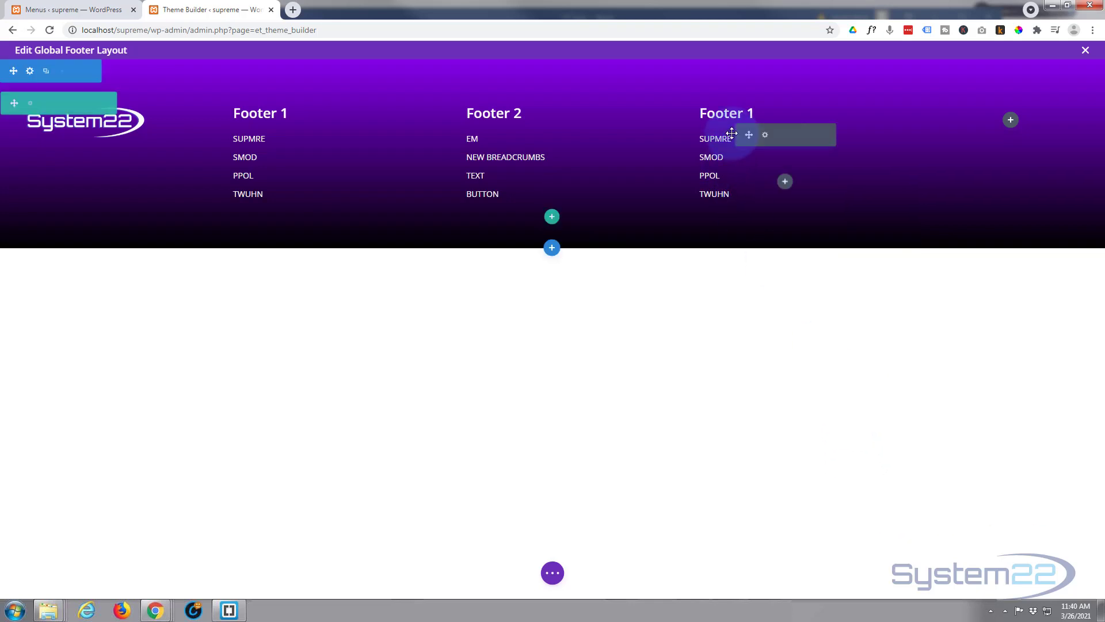
Change the fourth column's menu title to Footer 3, assign the f3 menu and save the module settings
{"action": "left_click", "coordinate": [765, 136]}
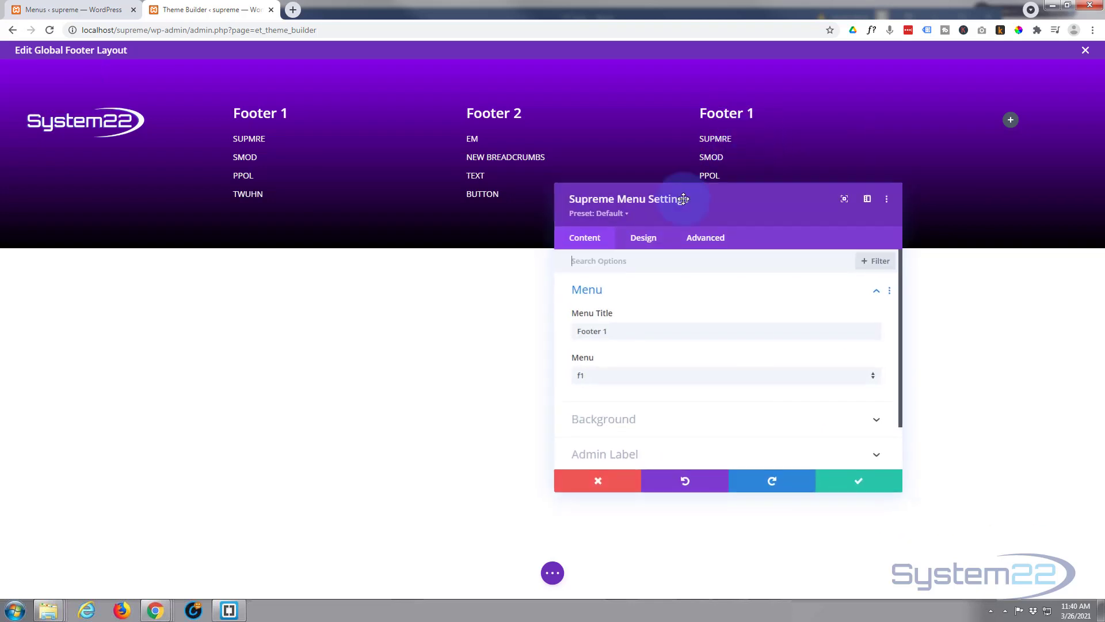
{"action": "left_click", "coordinate": [607, 331]}
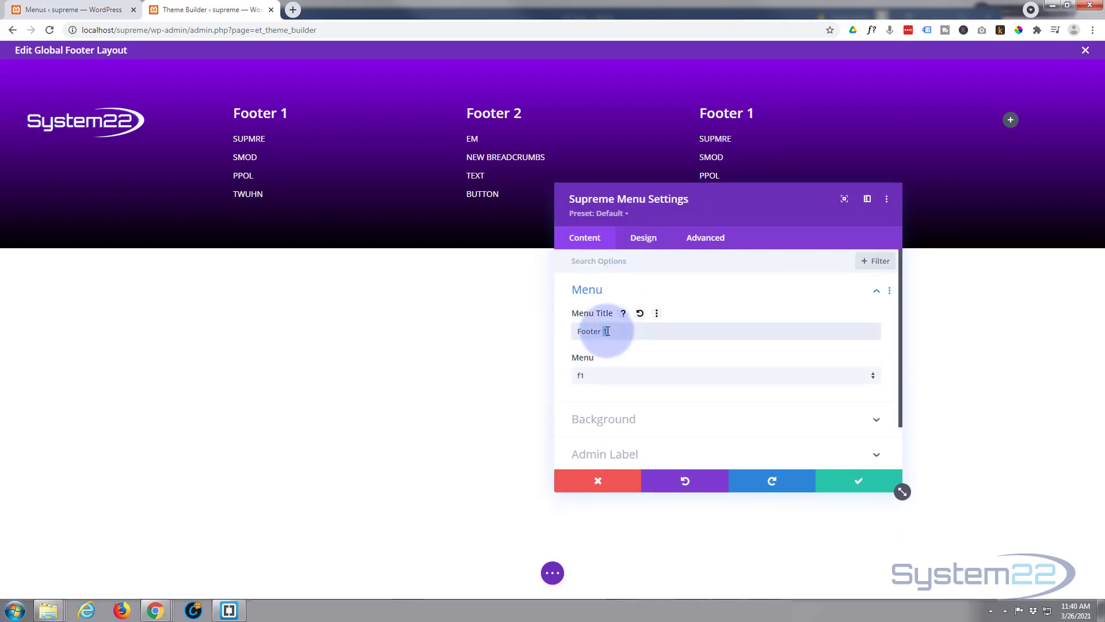
{"action": "type", "text": "3"}
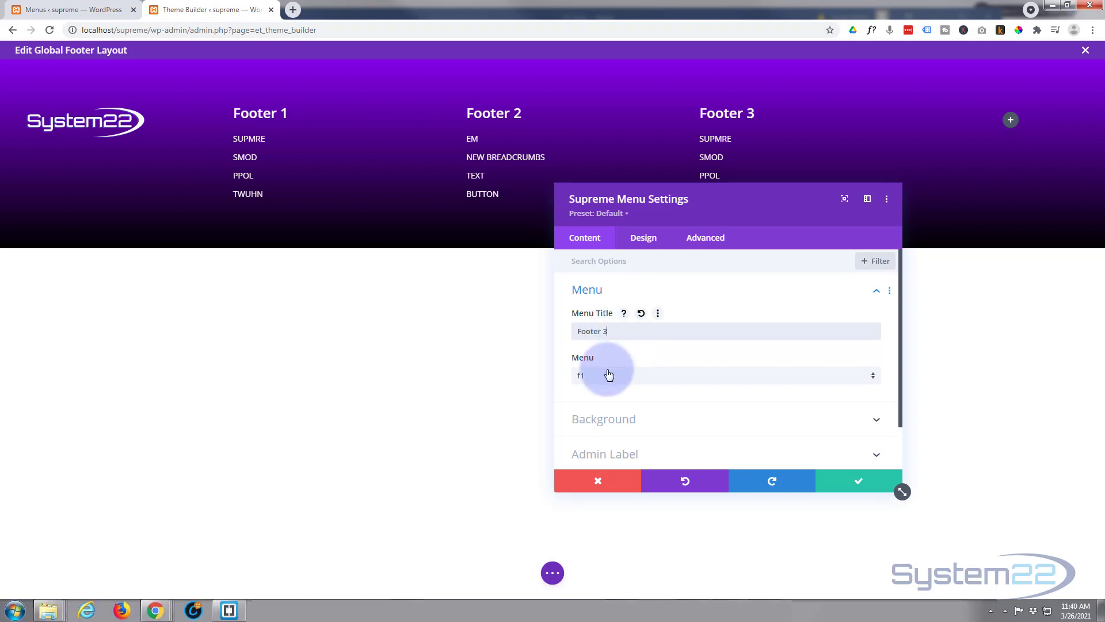
{"action": "left_click", "coordinate": [607, 375]}
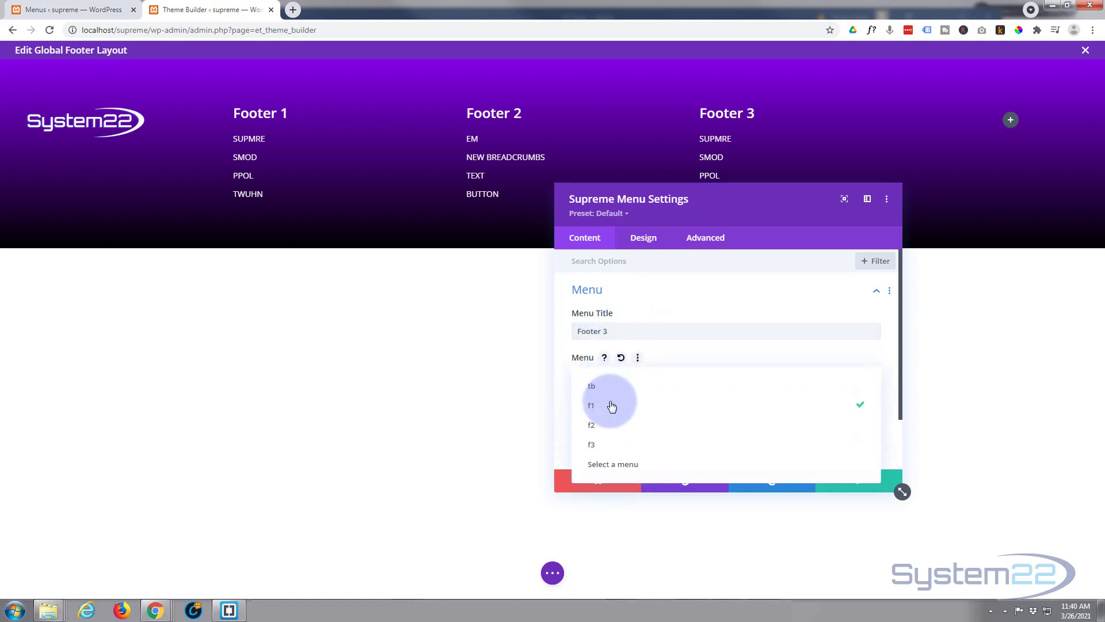
{"action": "left_click", "coordinate": [613, 445]}
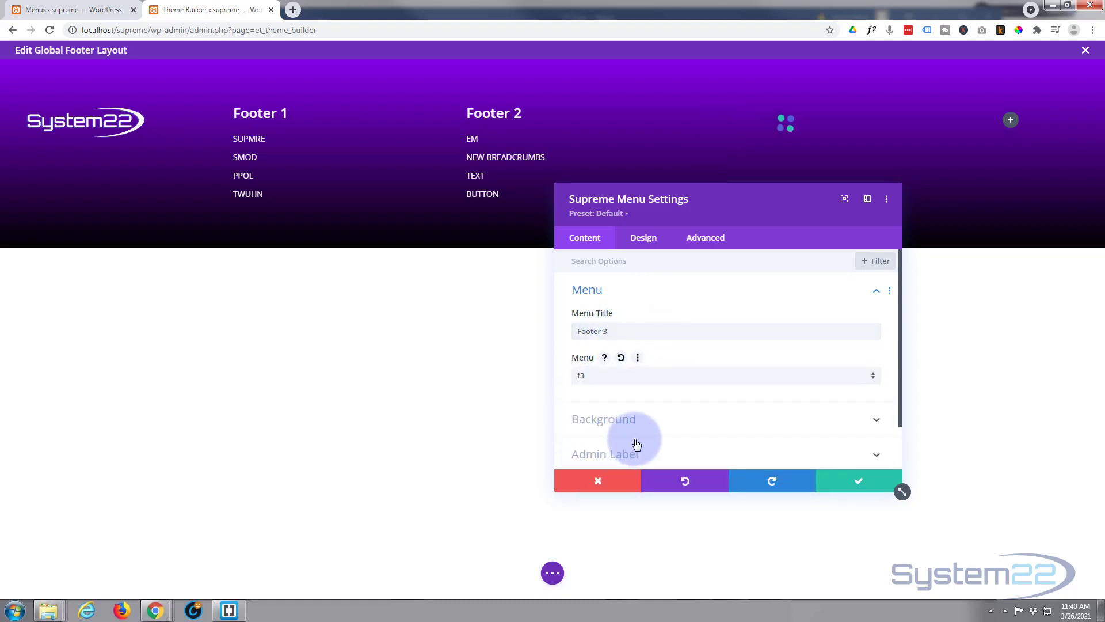
{"action": "left_click", "coordinate": [844, 483]}
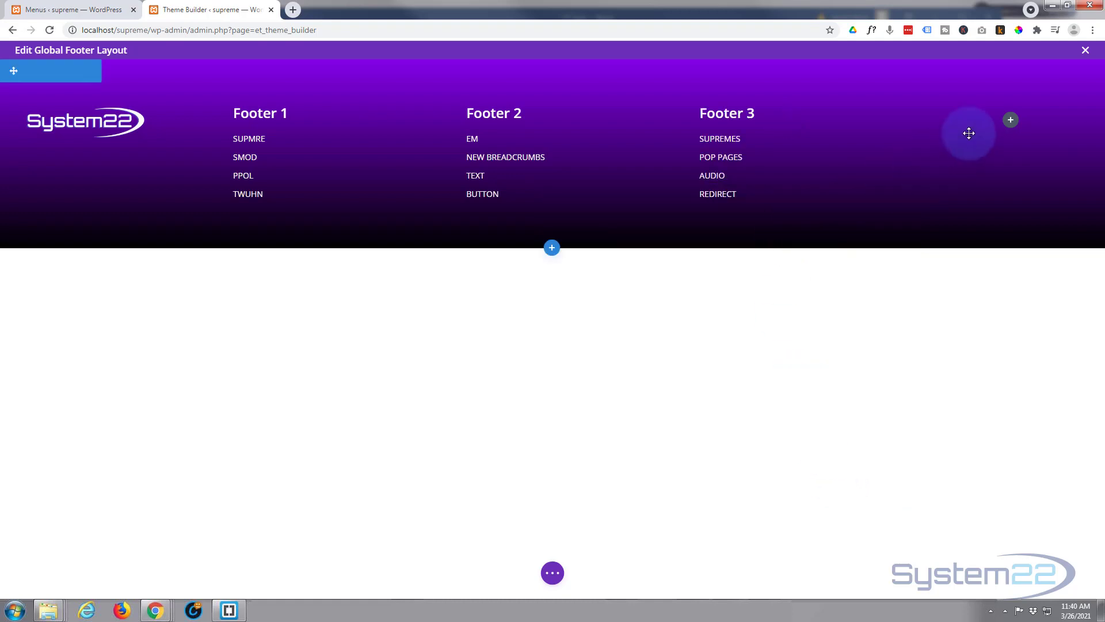
Insert a Social Media Follow module in the empty fifth column
{"action": "left_click", "coordinate": [1011, 121]}
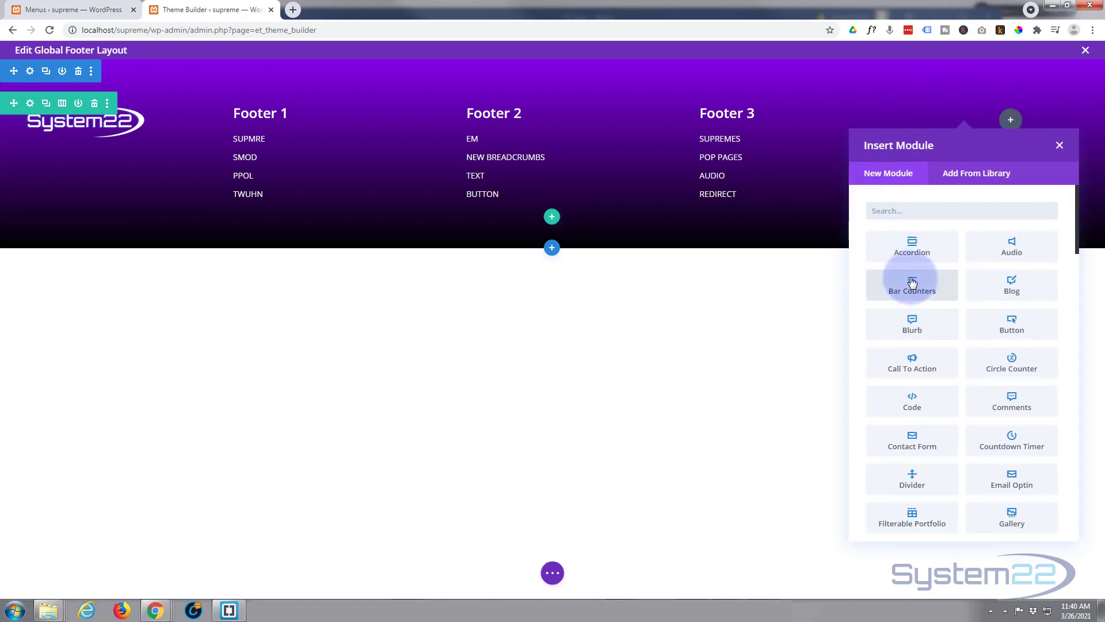
{"action": "scroll", "coordinate": [913, 278], "scroll_direction": "down", "scroll_amount": 5}
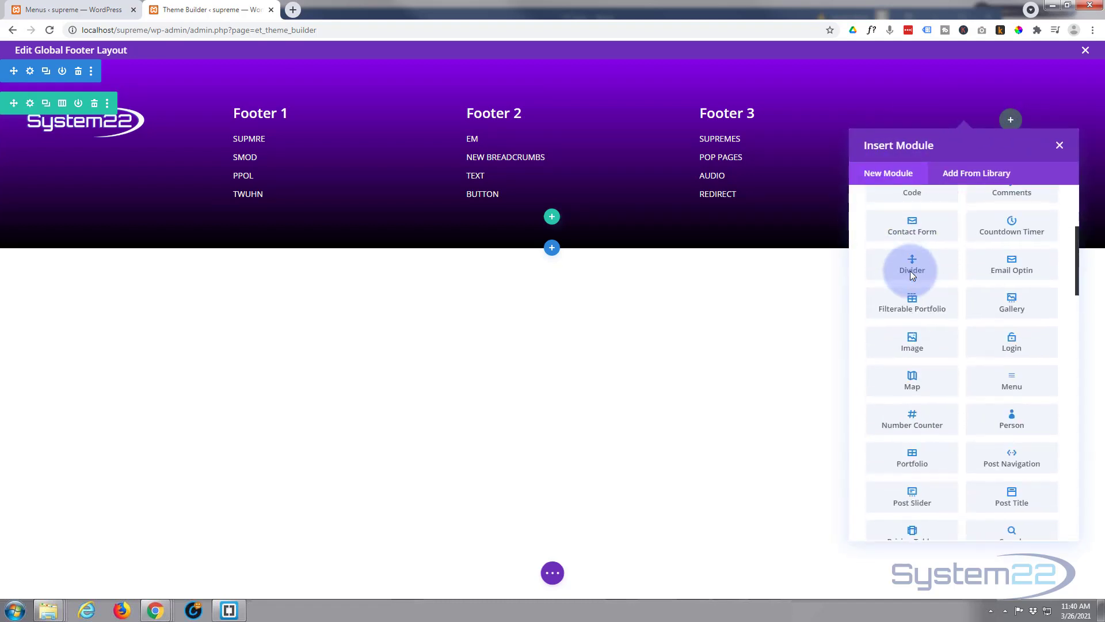
{"action": "scroll", "coordinate": [910, 271], "scroll_direction": "down", "scroll_amount": 3}
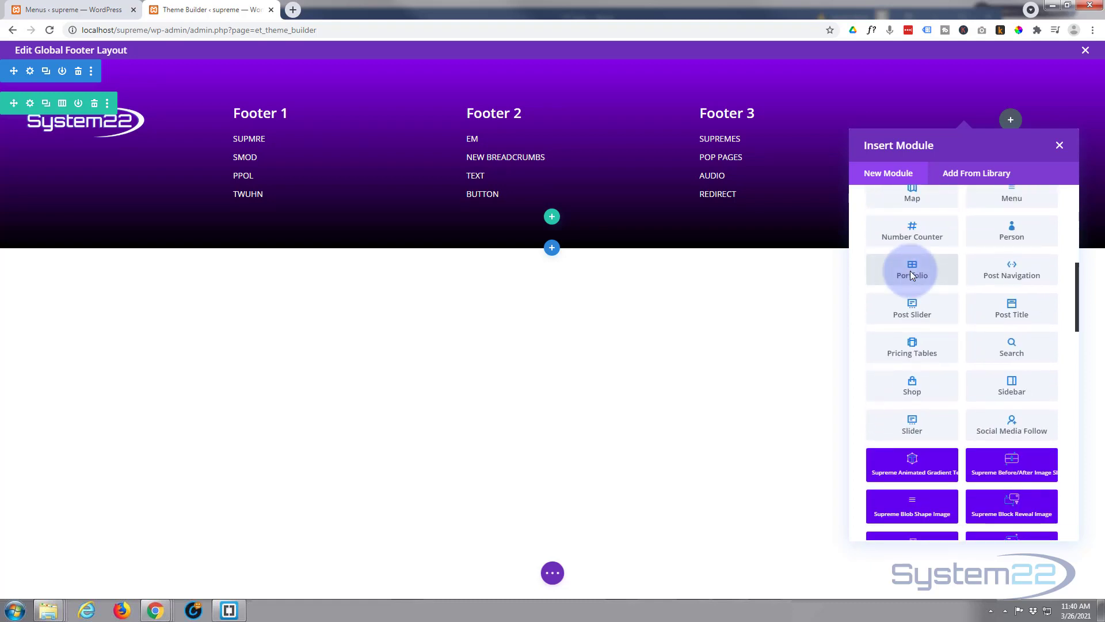
{"action": "left_click", "coordinate": [1012, 426]}
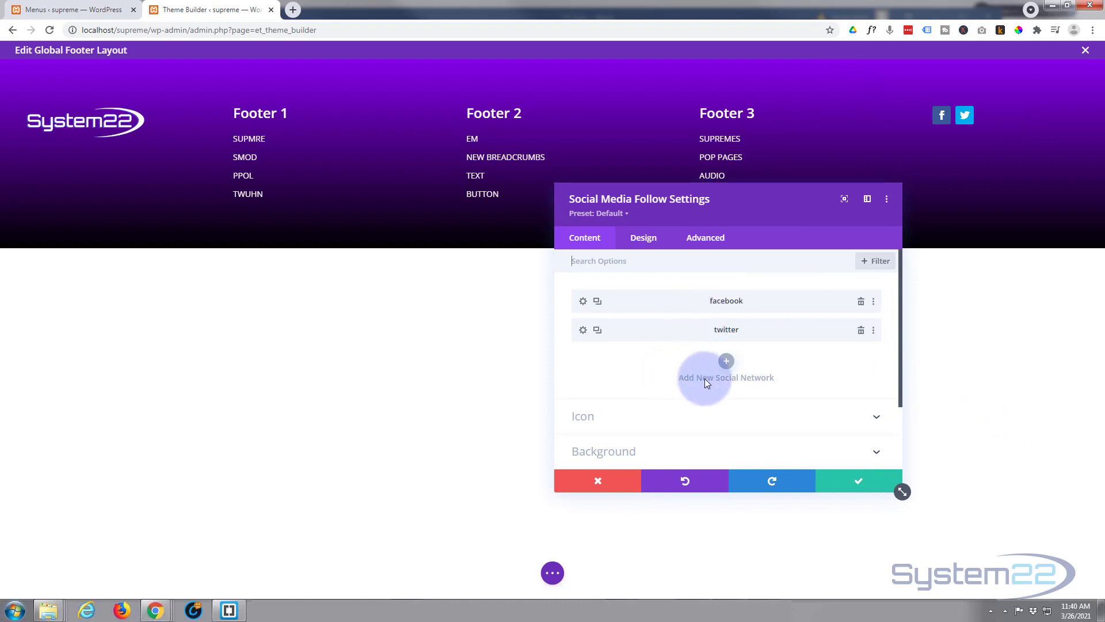
Add tumblr as a new social network, leaving its account link URL empty, and save it
{"action": "left_click", "coordinate": [726, 363]}
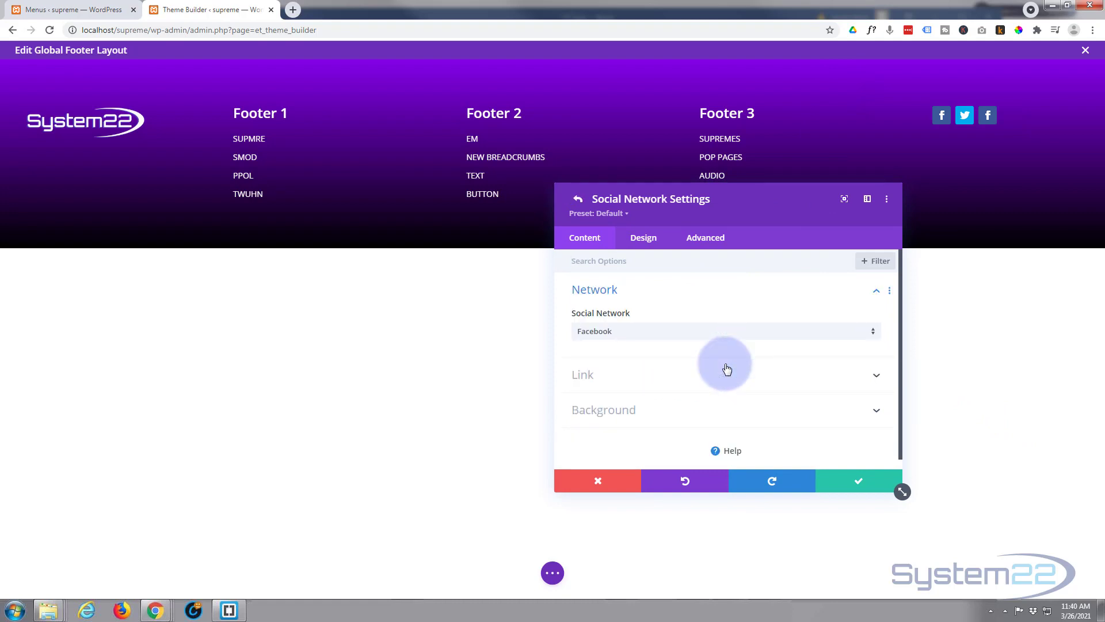
{"action": "left_click", "coordinate": [700, 330]}
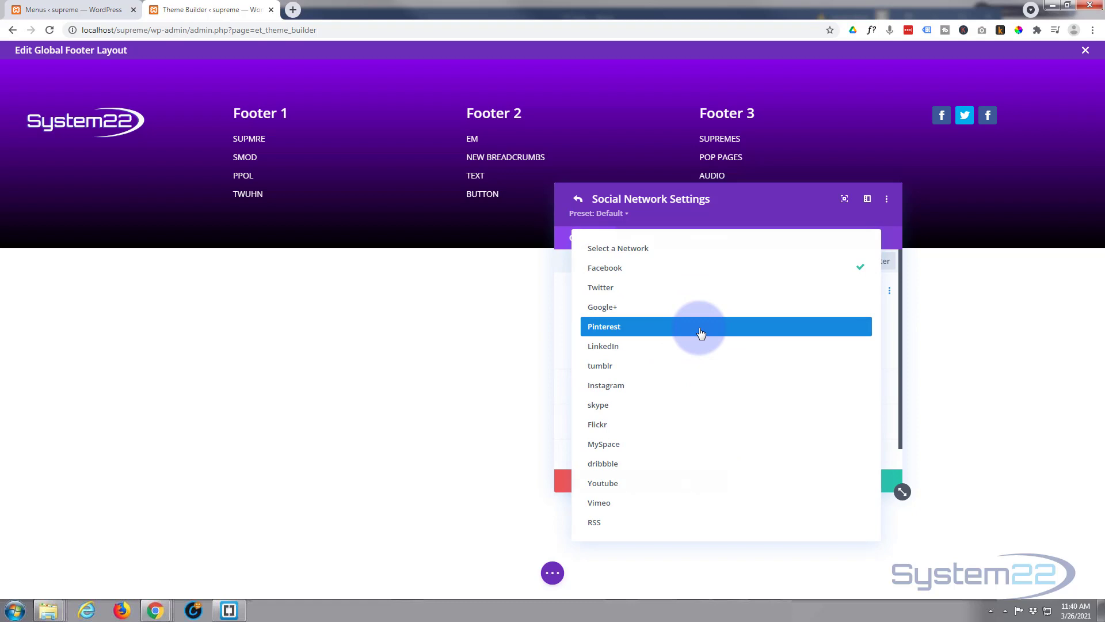
{"action": "left_click", "coordinate": [679, 368]}
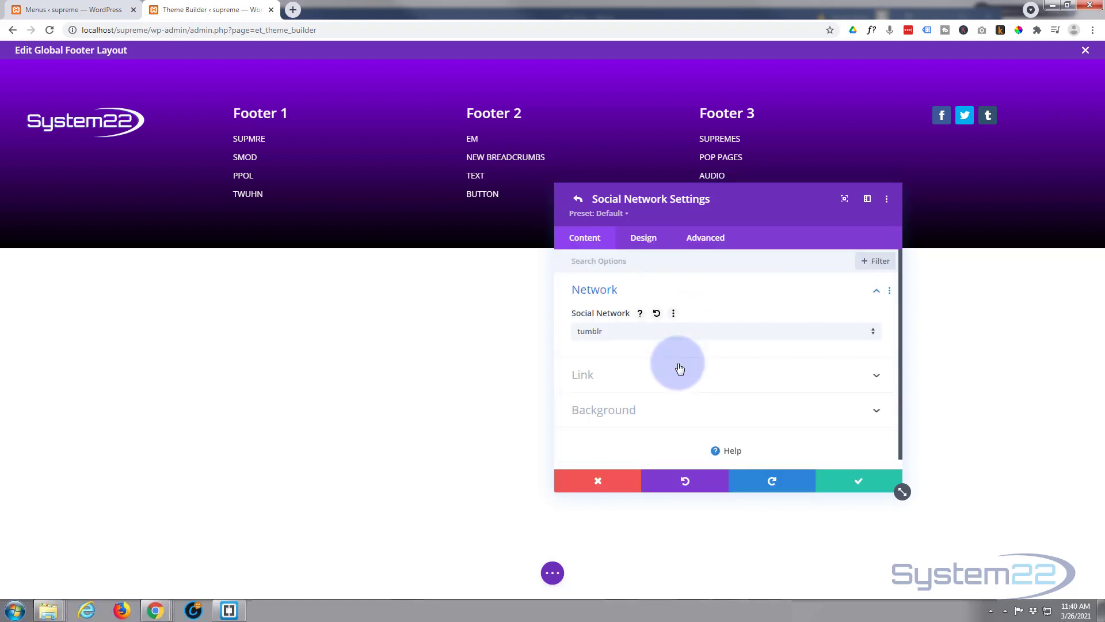
{"action": "left_click", "coordinate": [633, 374]}
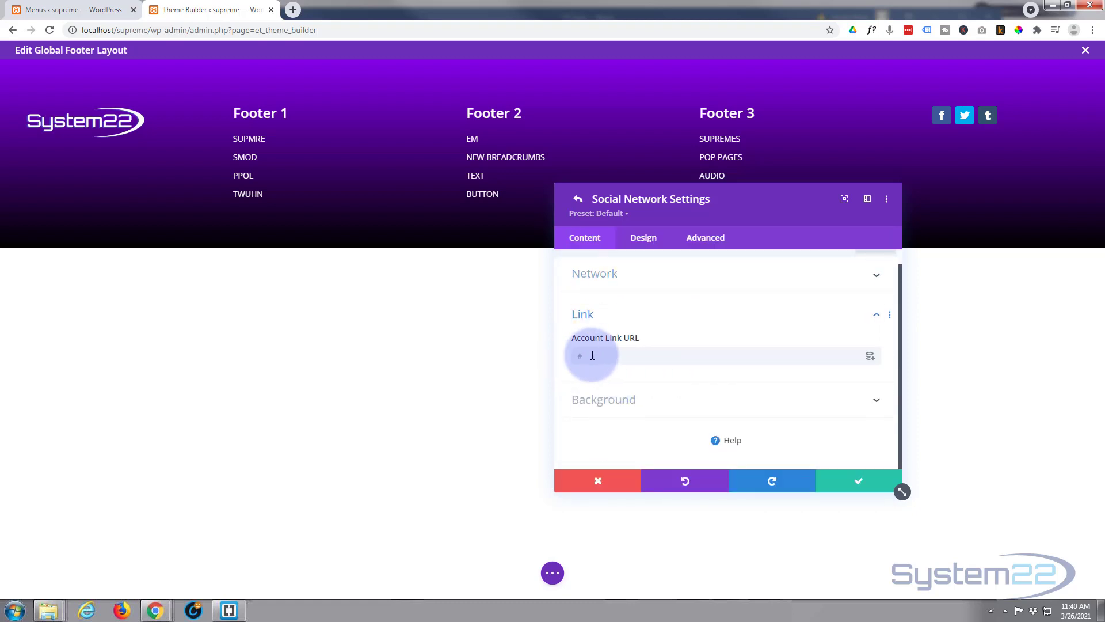
{"action": "left_click", "coordinate": [574, 356]}
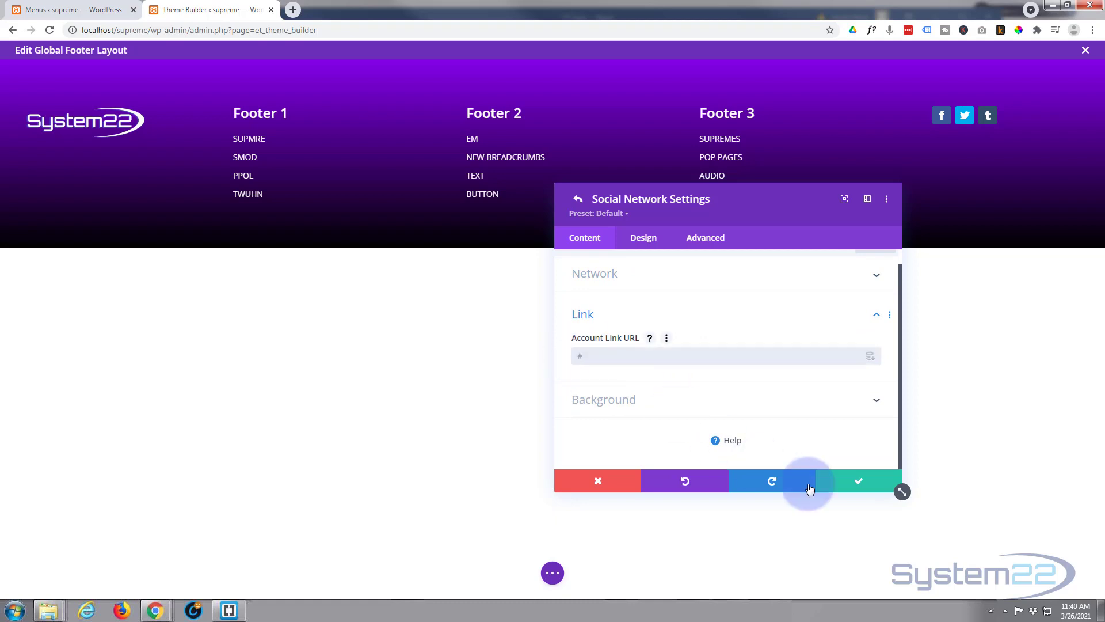
{"action": "left_click", "coordinate": [854, 480]}
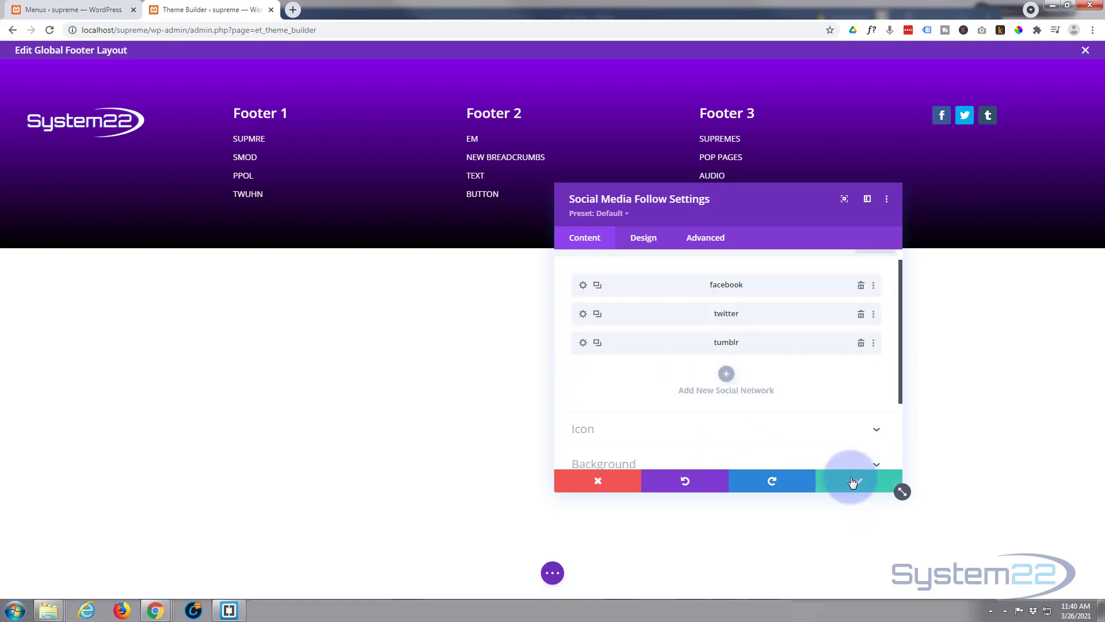
Add Youtube as a new social network without an account link URL and save it
{"action": "left_click", "coordinate": [727, 373]}
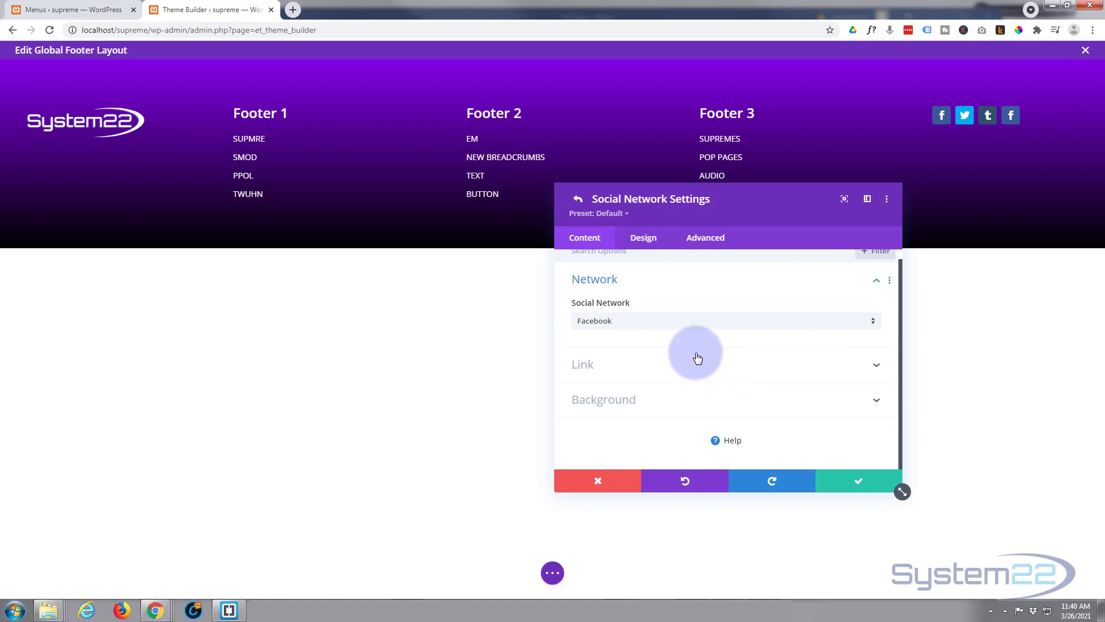
{"action": "left_click", "coordinate": [688, 321]}
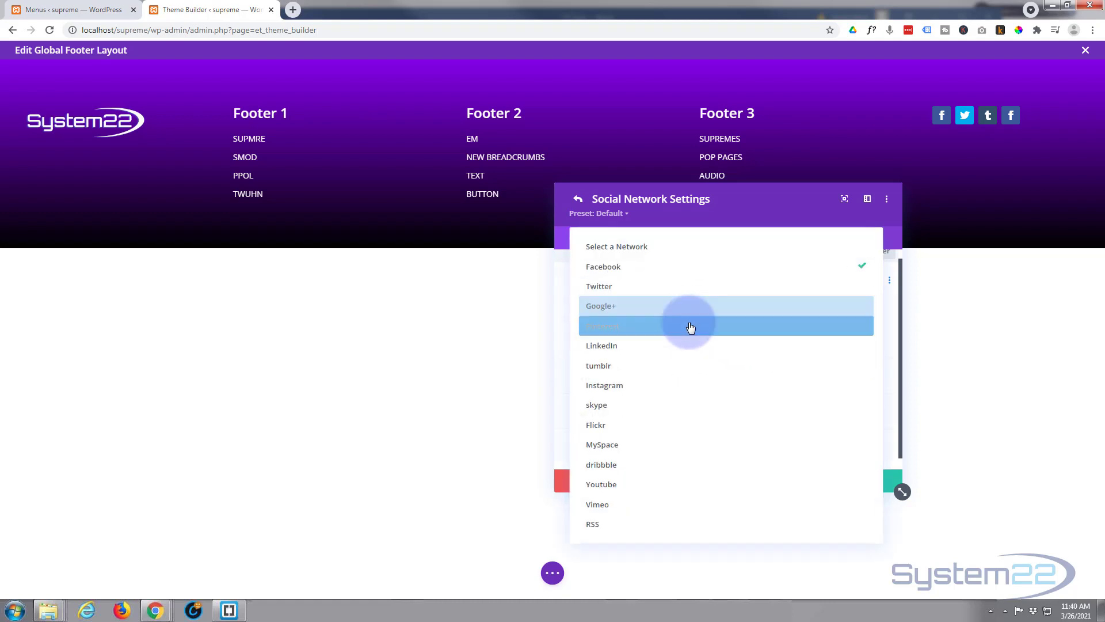
{"action": "left_click", "coordinate": [686, 483]}
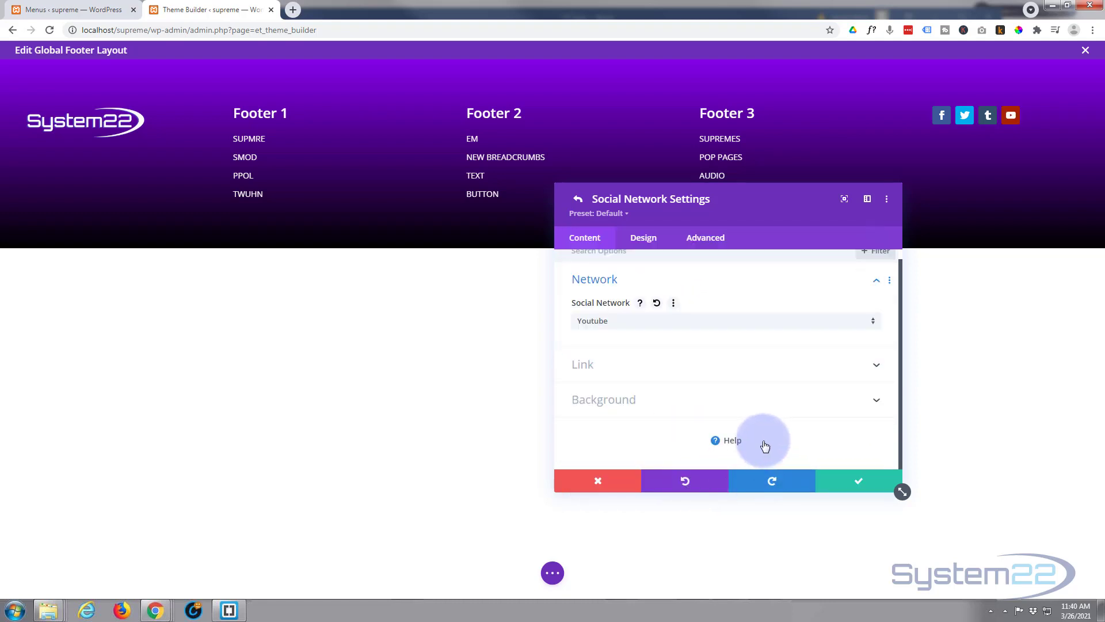
{"action": "left_click", "coordinate": [638, 363]}
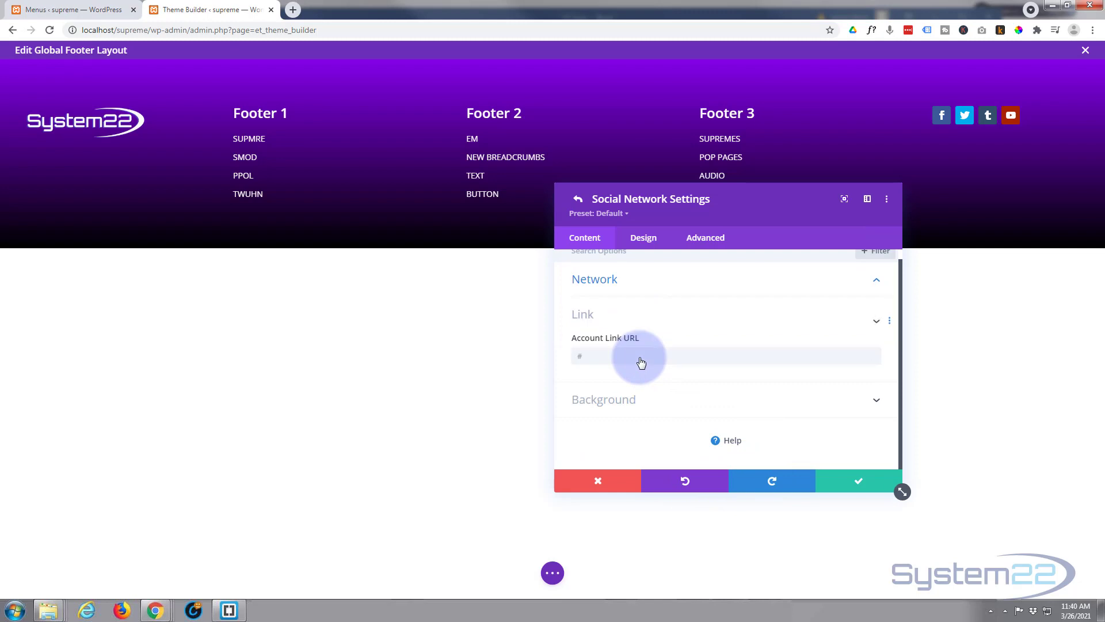
{"action": "left_click", "coordinate": [858, 478]}
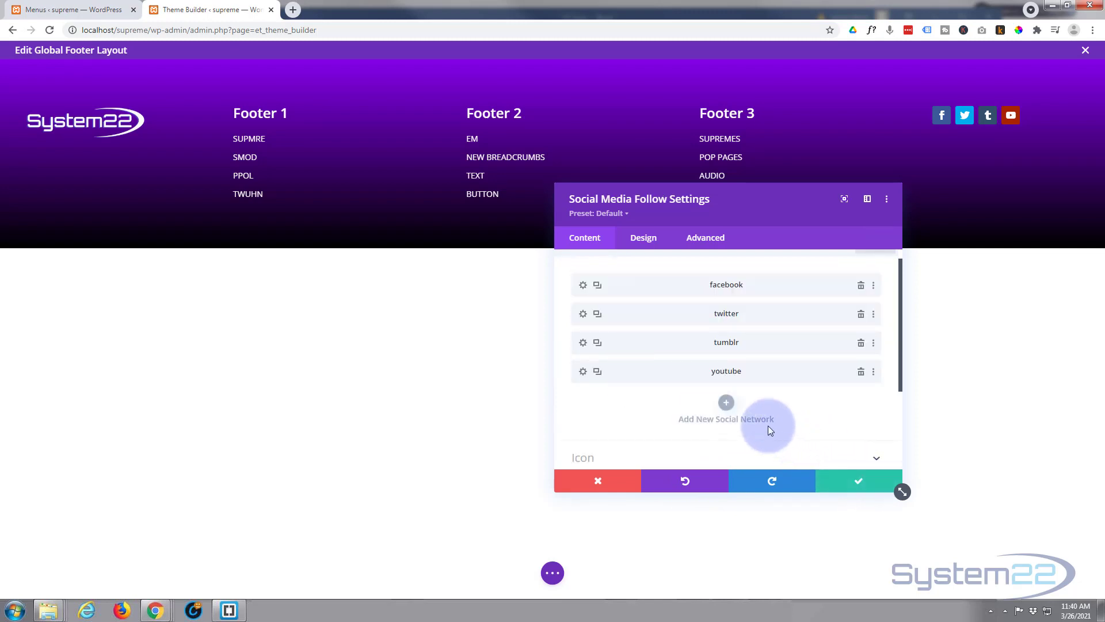
Add Instagram as a new social network with default icon styling, and save the network and the Social Media Follow module
{"action": "left_click", "coordinate": [727, 403]}
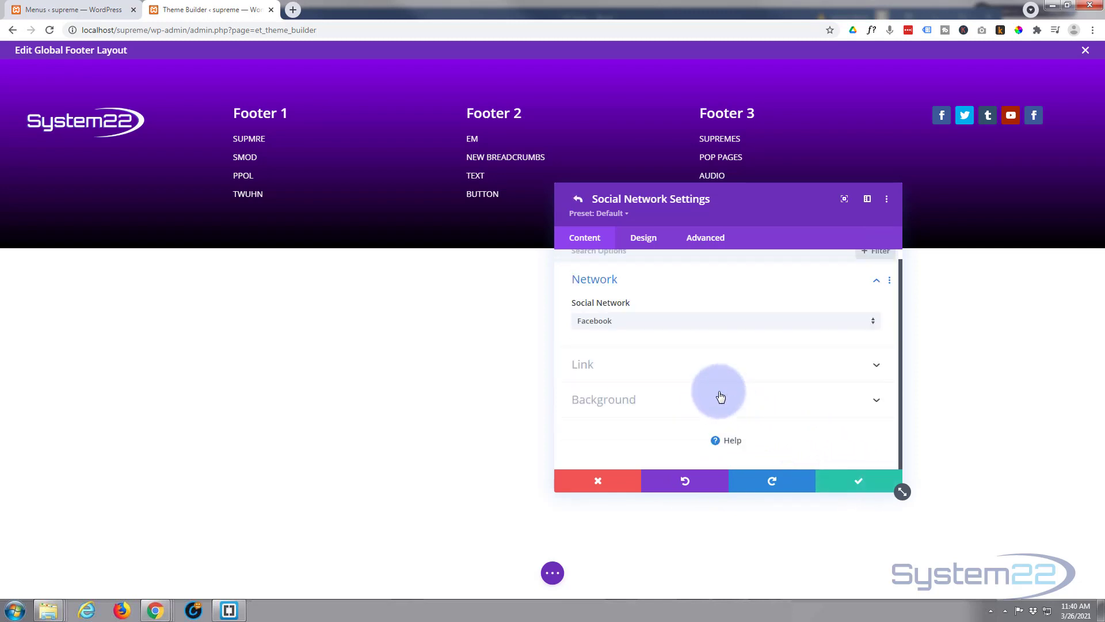
{"action": "left_click", "coordinate": [685, 325]}
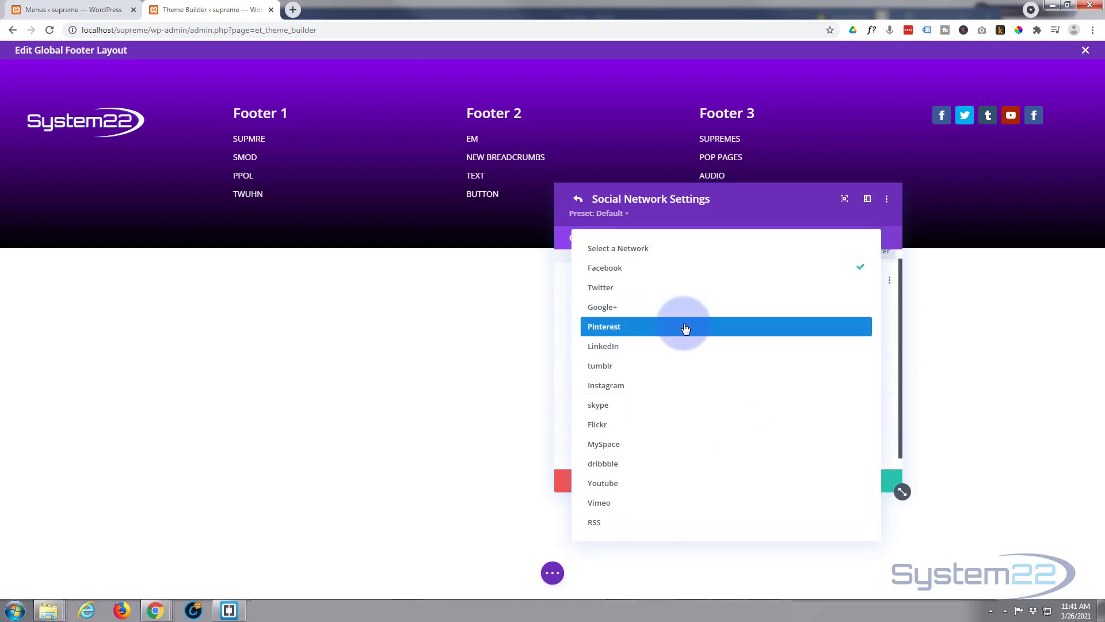
{"action": "left_click", "coordinate": [669, 385]}
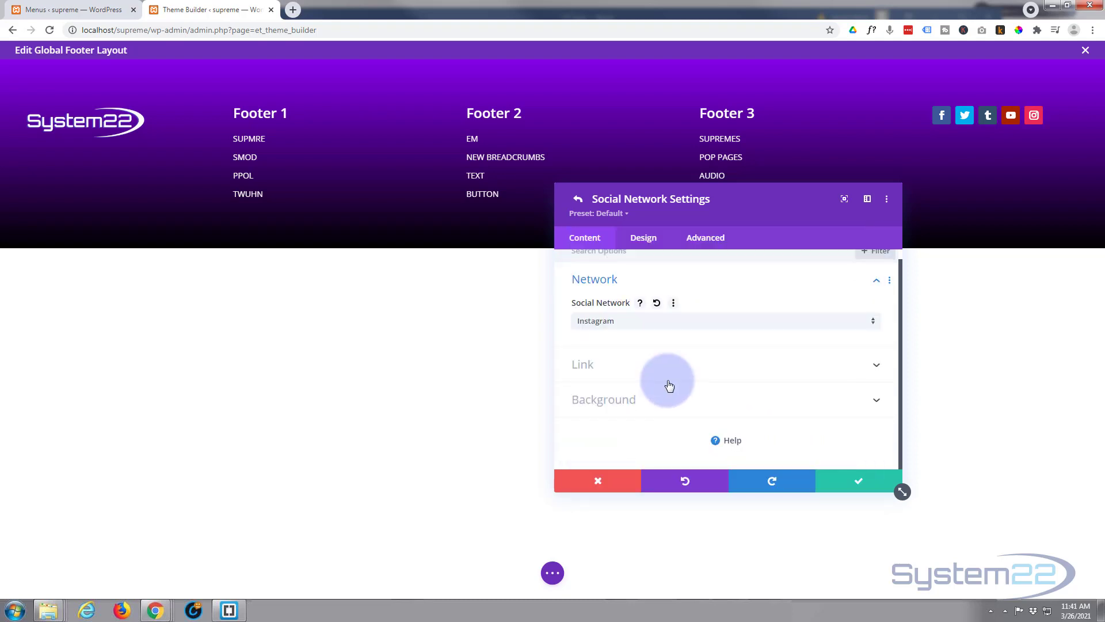
{"action": "left_click", "coordinate": [649, 243]}
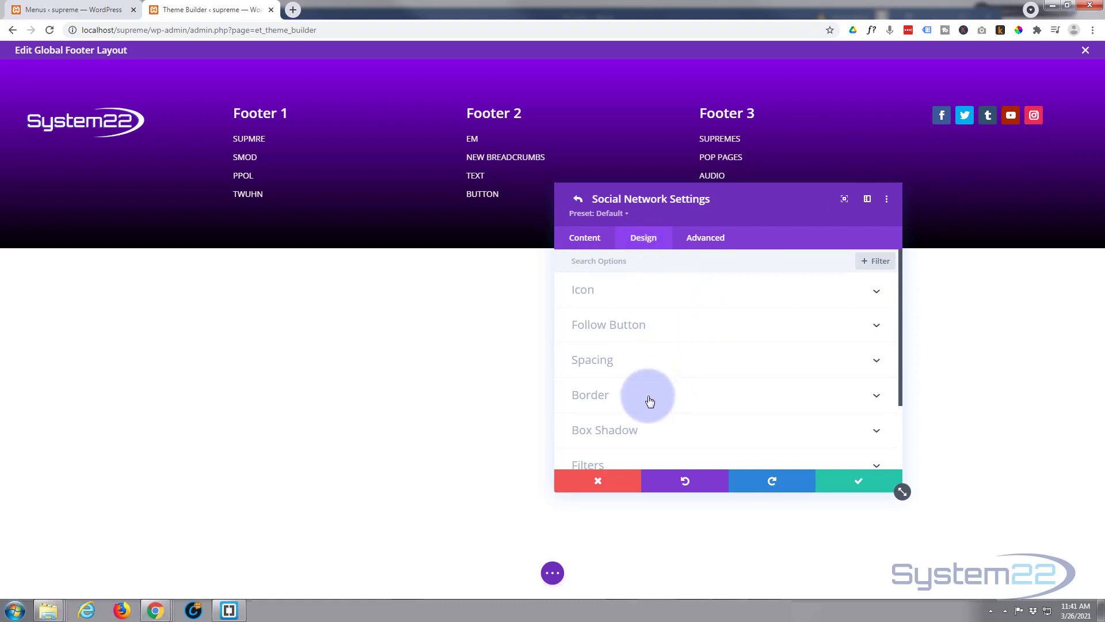
{"action": "left_click", "coordinate": [665, 299]}
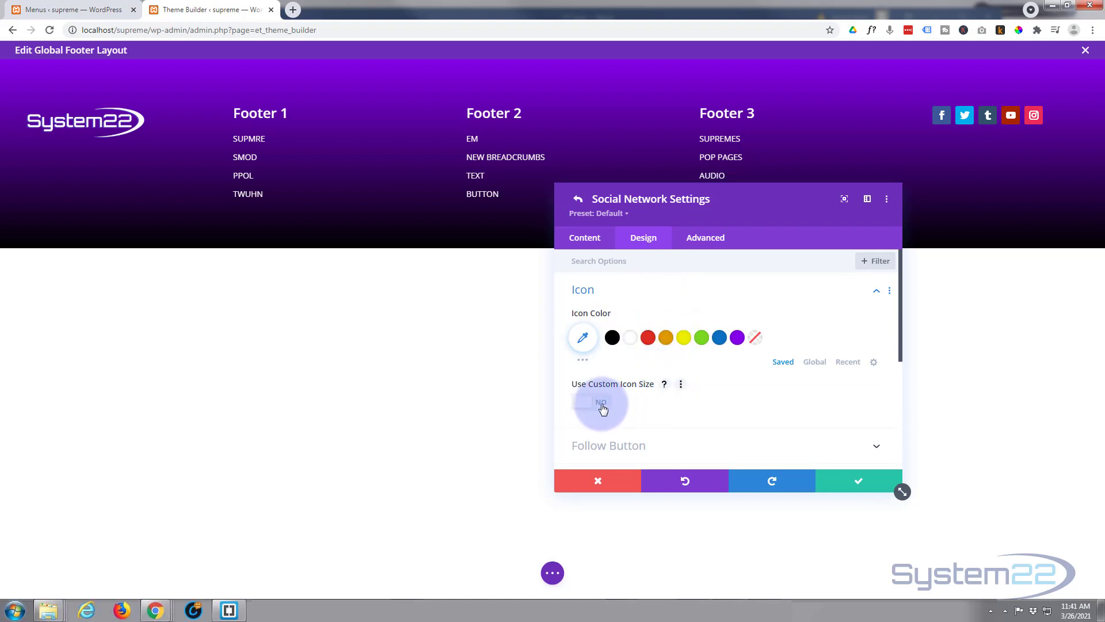
{"action": "scroll", "coordinate": [740, 412], "scroll_direction": "down", "scroll_amount": 2}
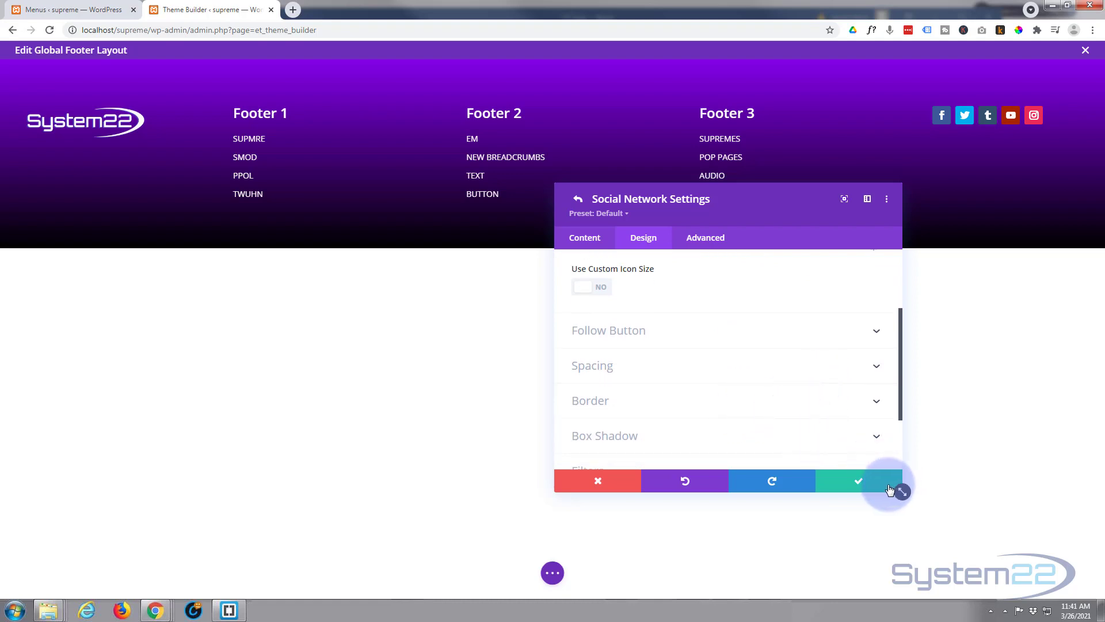
{"action": "left_click", "coordinate": [861, 482]}
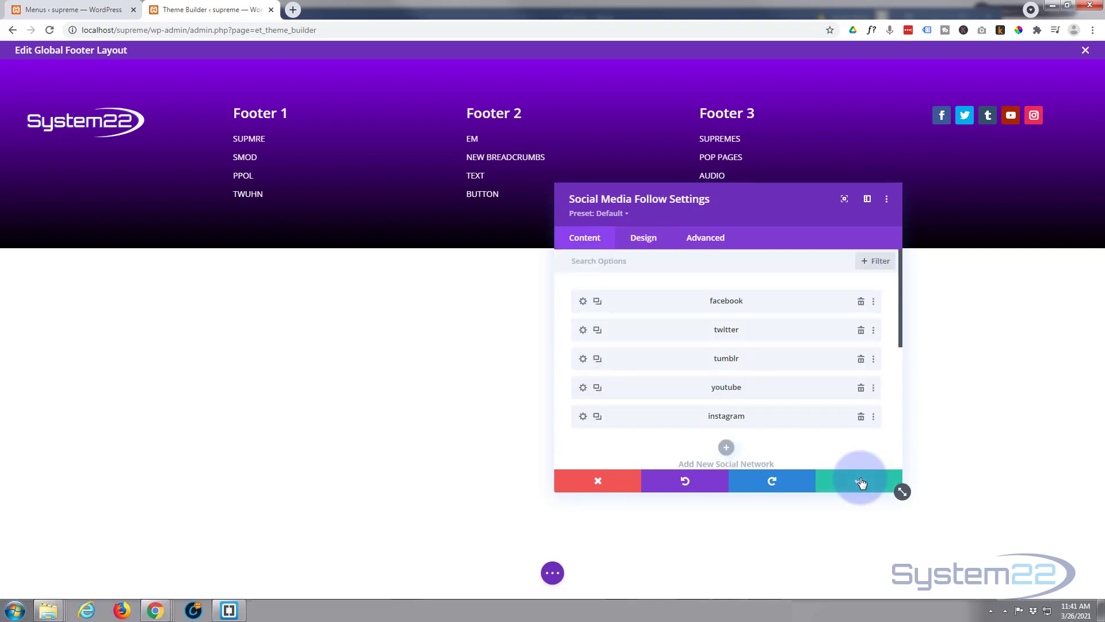
{"action": "left_click", "coordinate": [861, 482]}
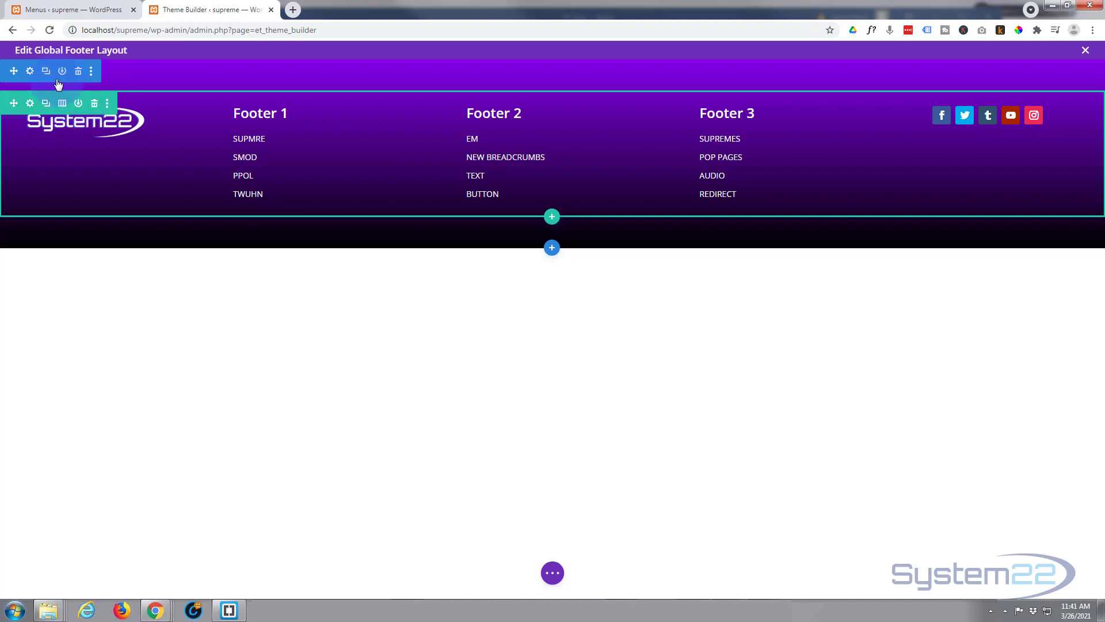
Set the footer section's top padding to 0px and link the bottom padding to the same value
{"action": "left_click", "coordinate": [69, 119]}
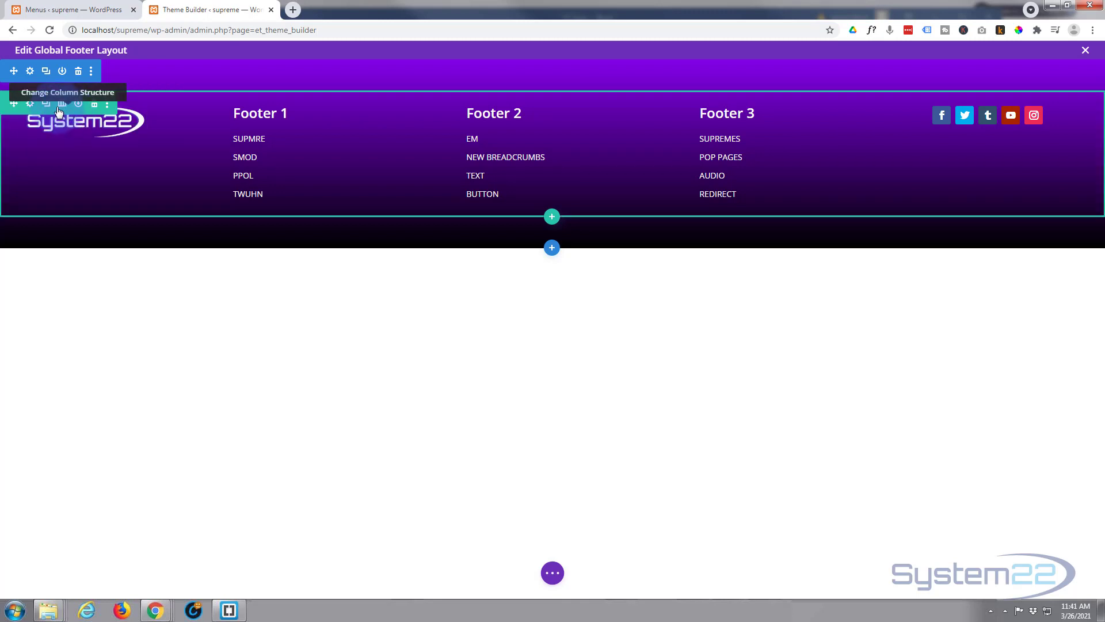
{"action": "left_click", "coordinate": [30, 71]}
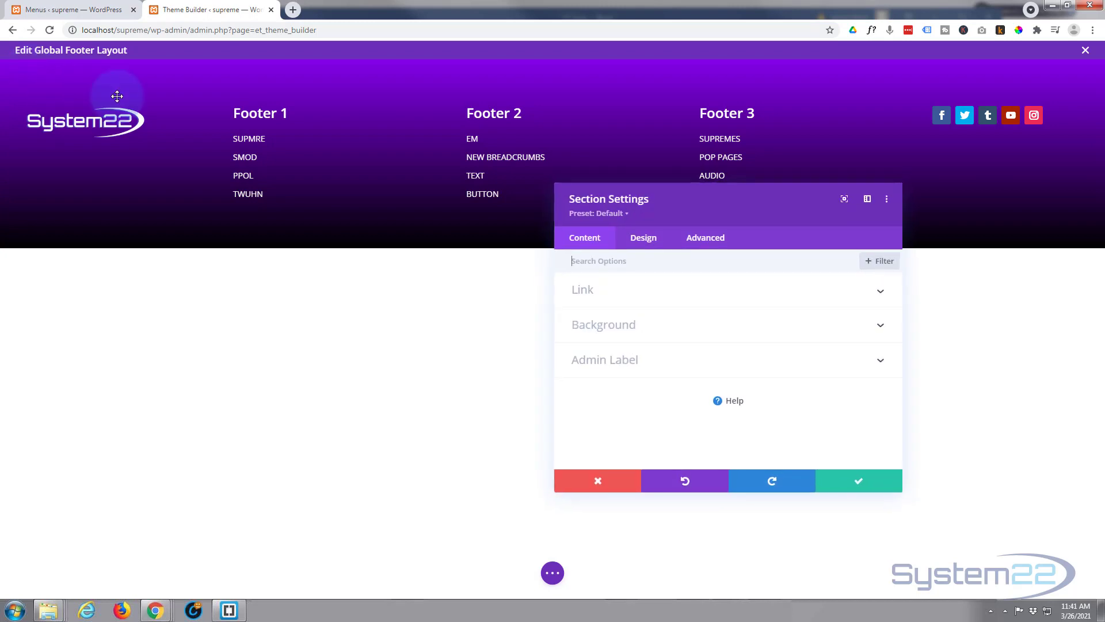
{"action": "left_click", "coordinate": [645, 240]}
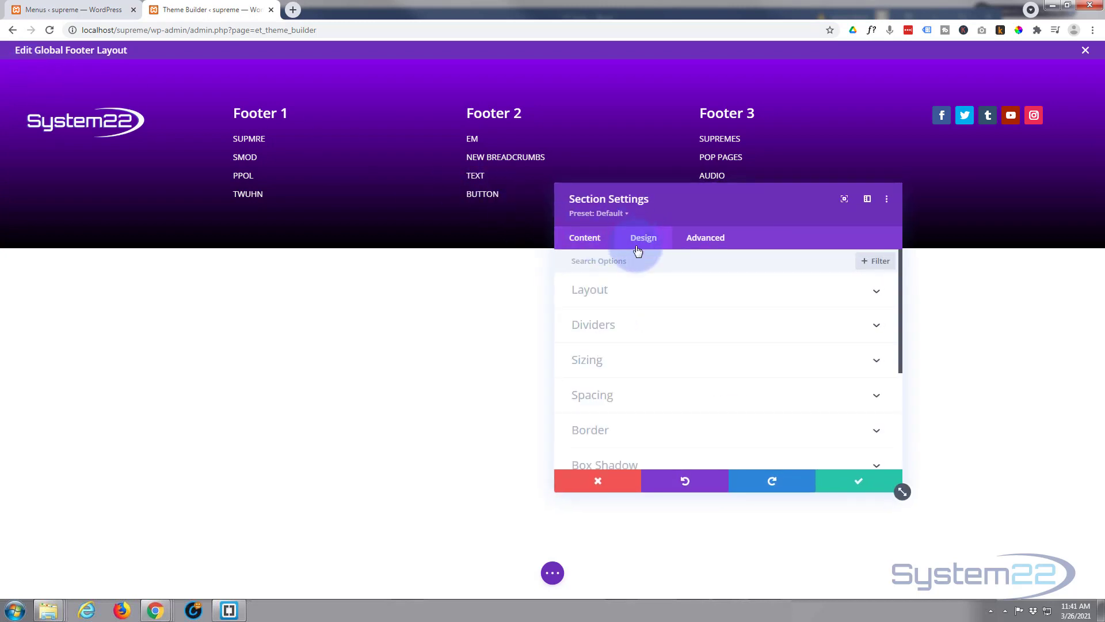
{"action": "left_click", "coordinate": [666, 396]}
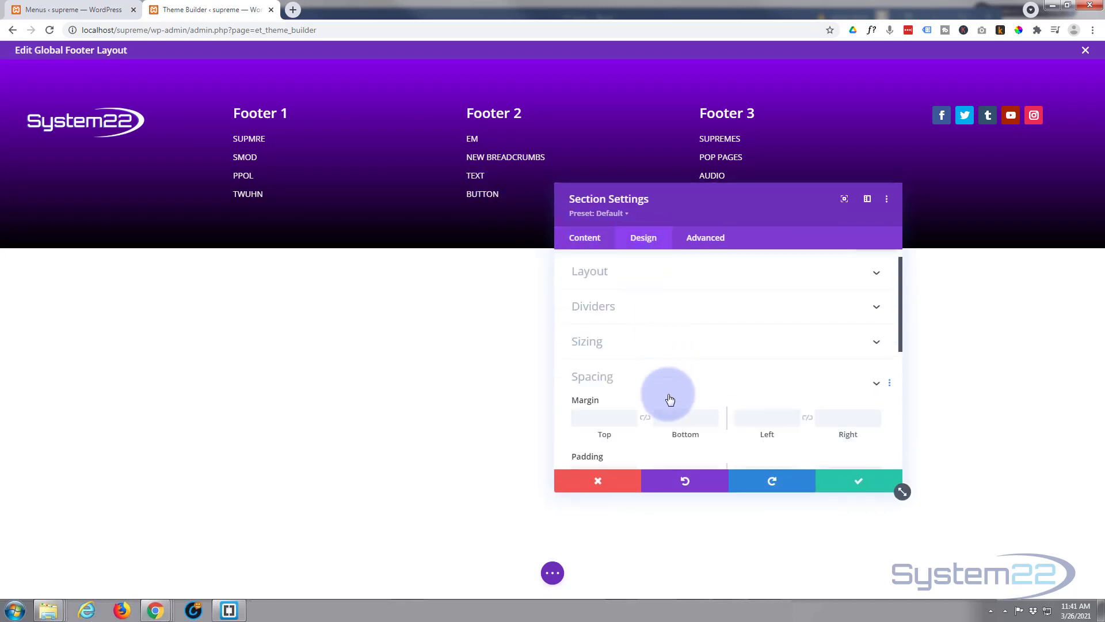
{"action": "scroll", "coordinate": [665, 394], "scroll_direction": "down", "scroll_amount": 2}
{"action": "left_click", "coordinate": [592, 359]}
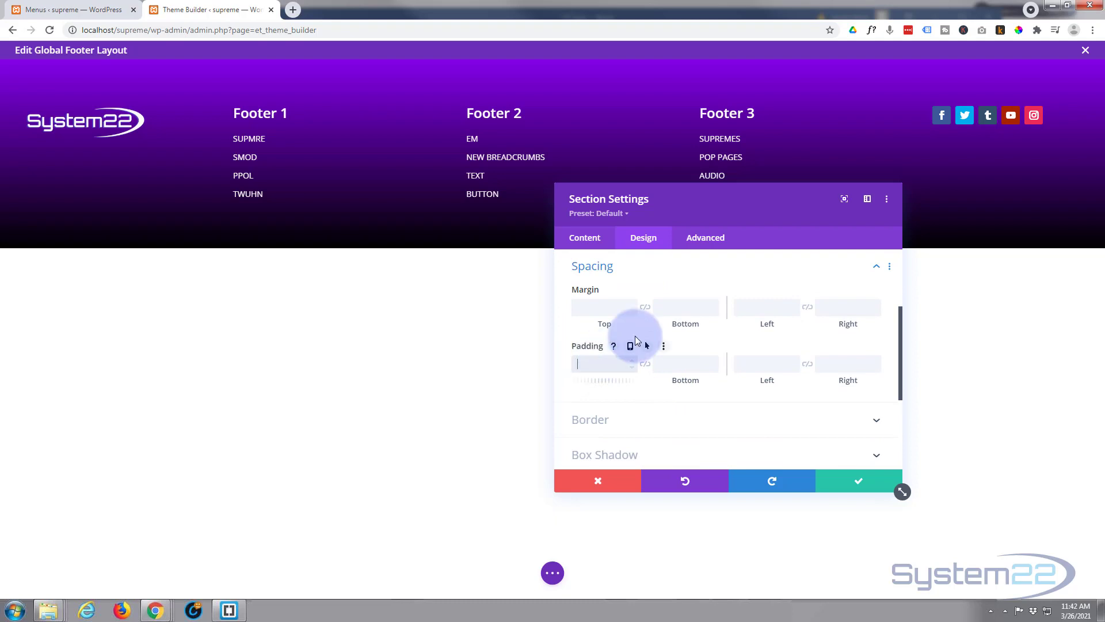
{"action": "type", "text": "0px"}
{"action": "left_click", "coordinate": [646, 367]}
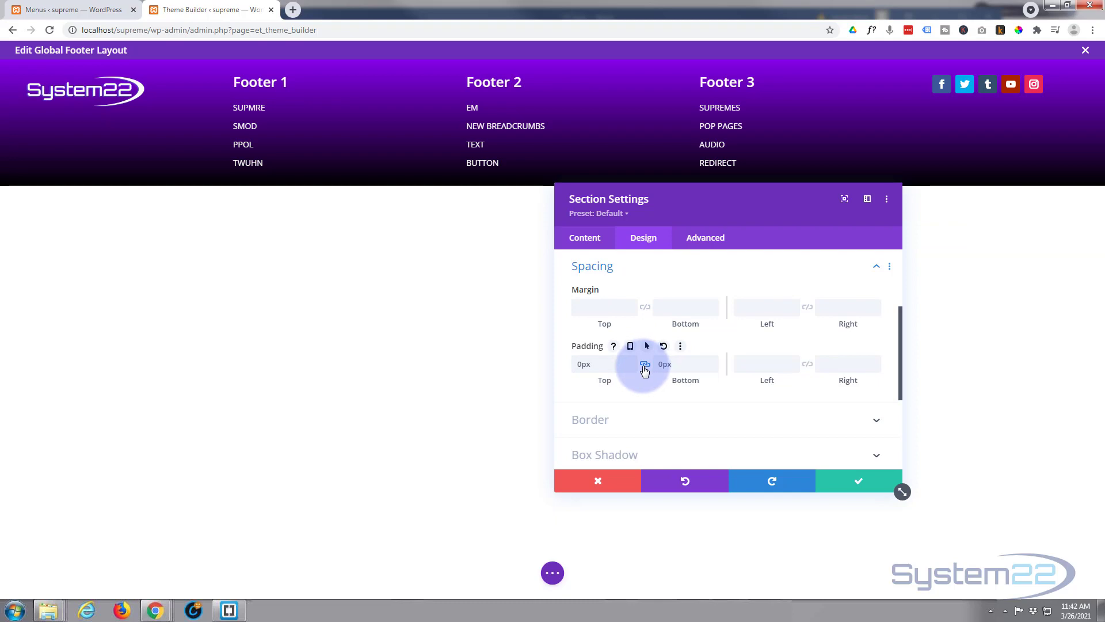
Change the section's linked top and bottom padding to 20px and save the section settings
{"action": "left_click", "coordinate": [579, 365]}
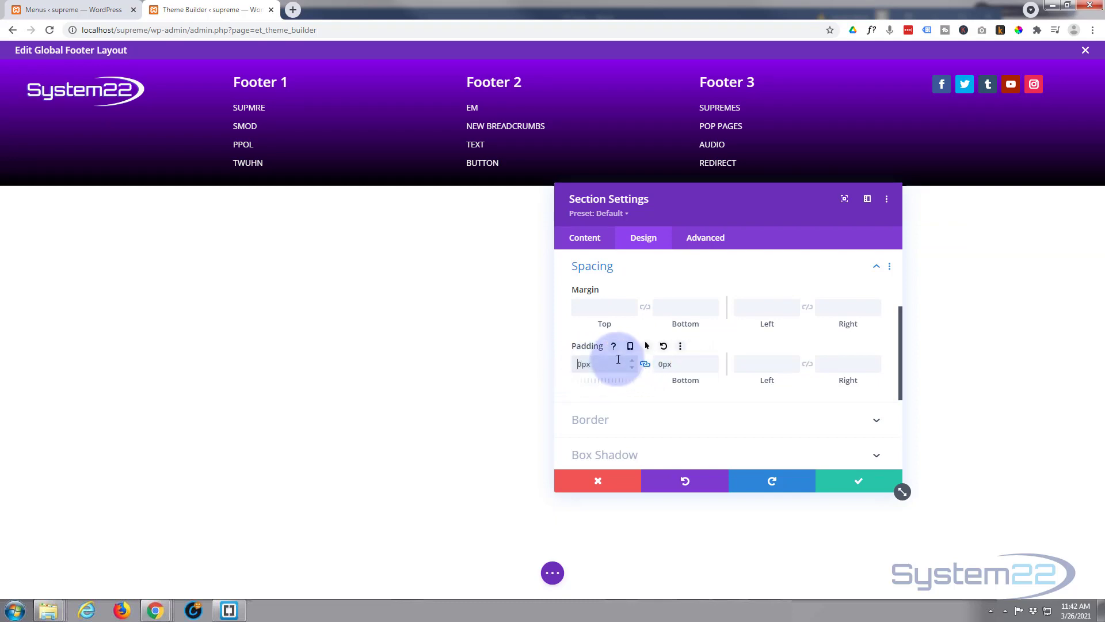
{"action": "type", "text": "20"}
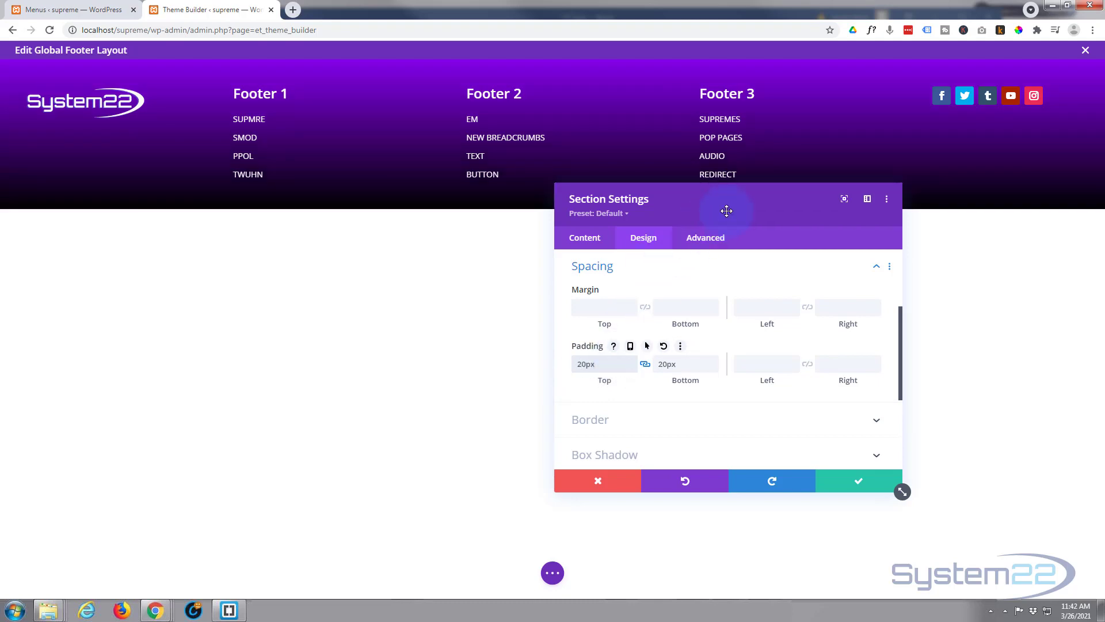
{"action": "left_click_drag", "start_coordinate": [726, 209], "coordinate": [636, 298]}
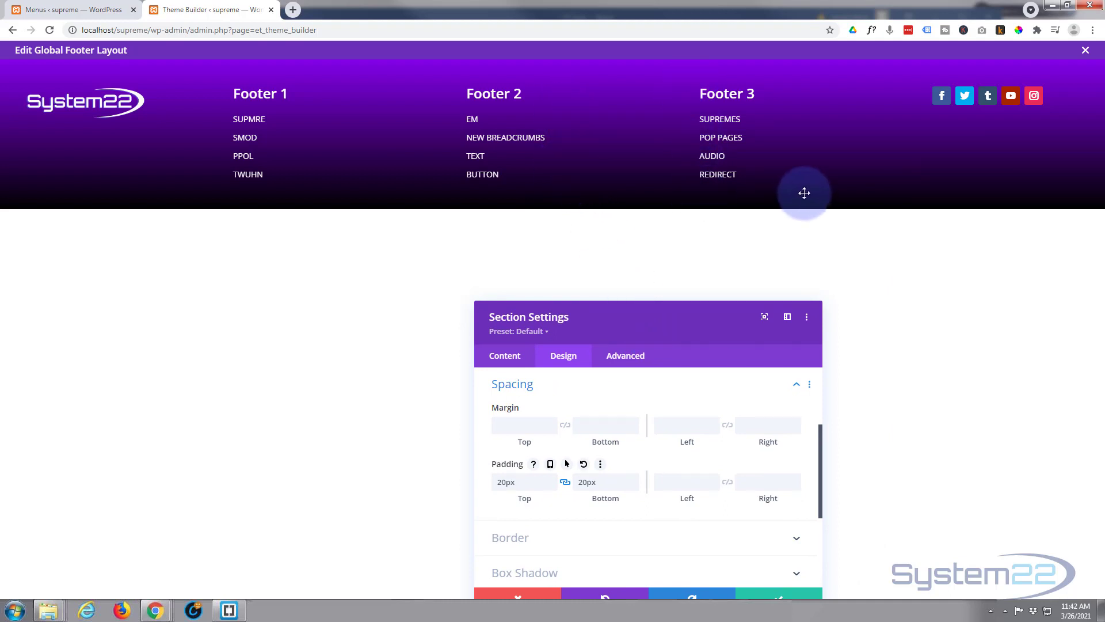
{"action": "left_click", "coordinate": [773, 596]}
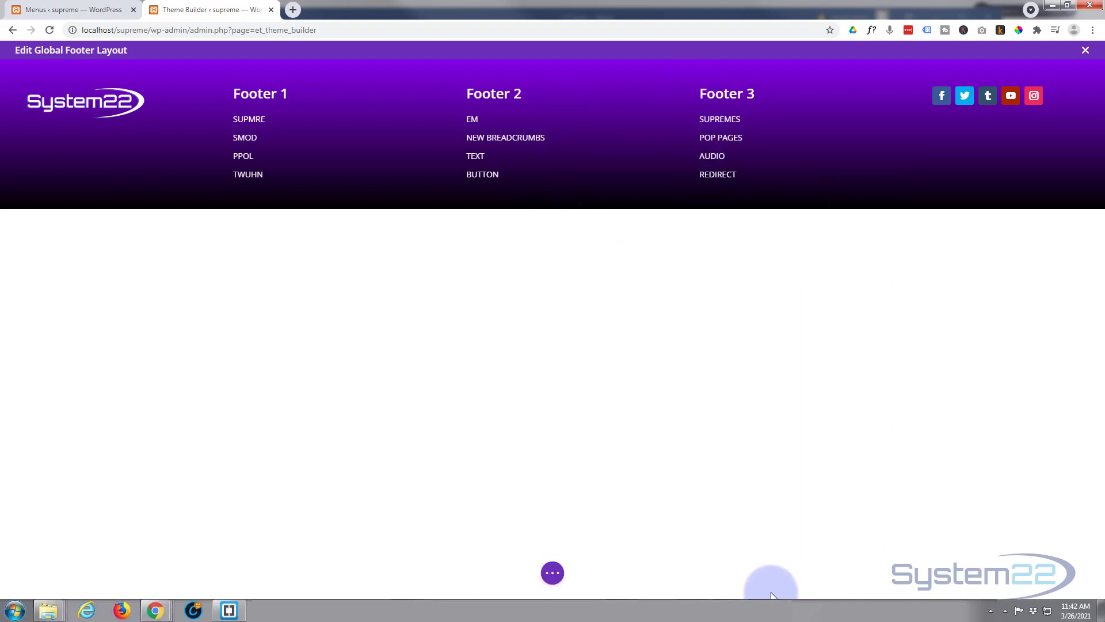
Save and close the global footer layout, and save the changes in the Divi Theme Builder
{"action": "left_click", "coordinate": [553, 573]}
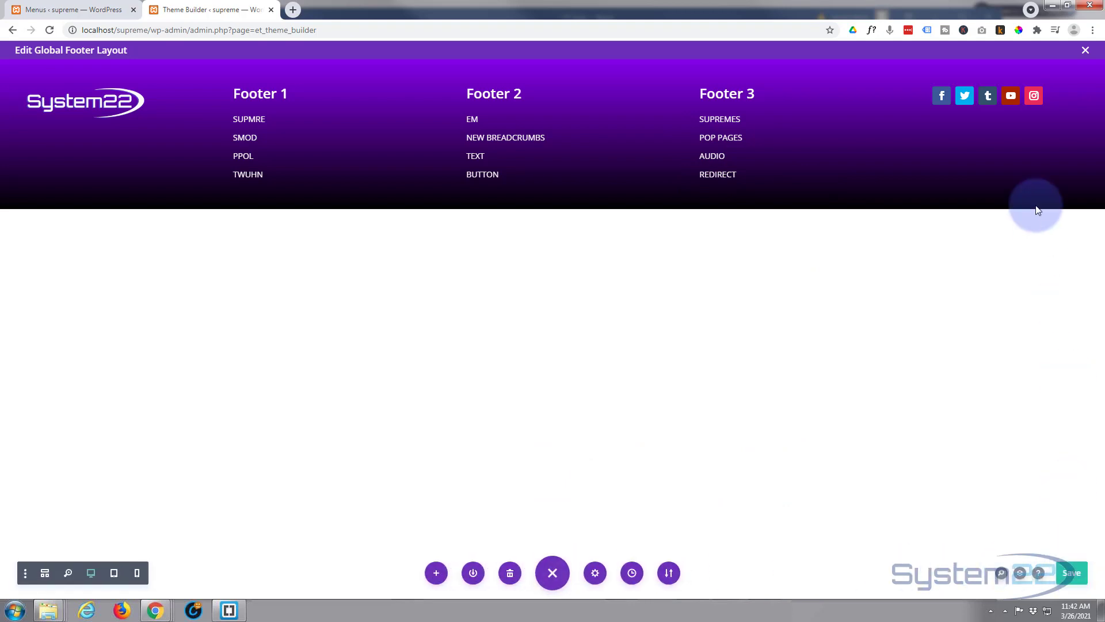
{"action": "left_click", "coordinate": [1085, 51]}
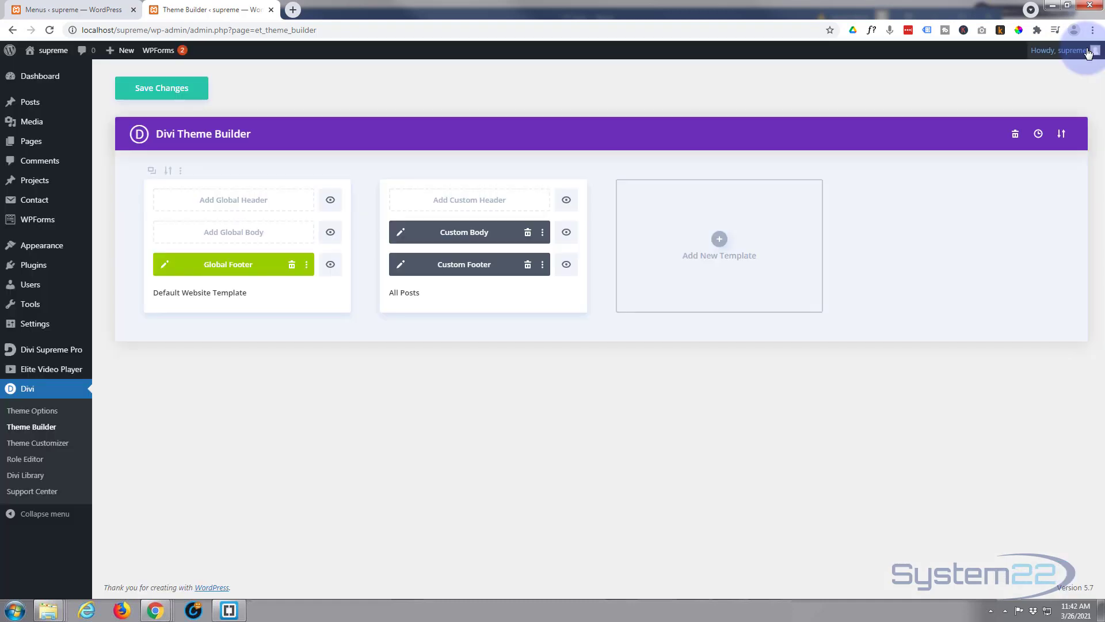
{"action": "left_click", "coordinate": [180, 86]}
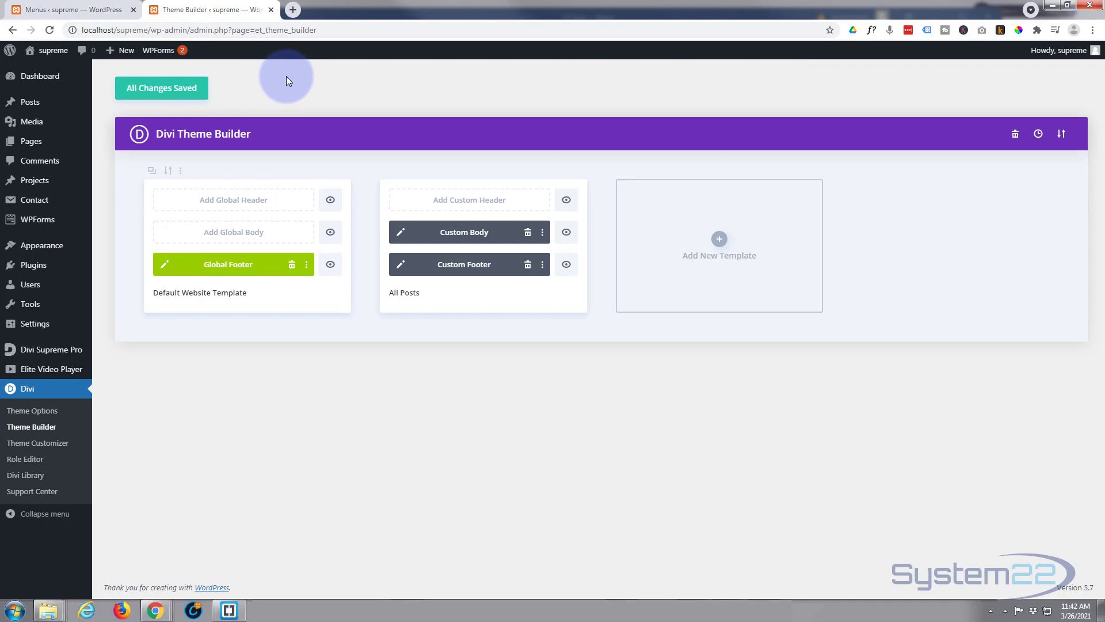
Return from the Menus admin page to the Read More page preview and examine the new footer at its end
{"action": "left_click", "coordinate": [72, 8]}
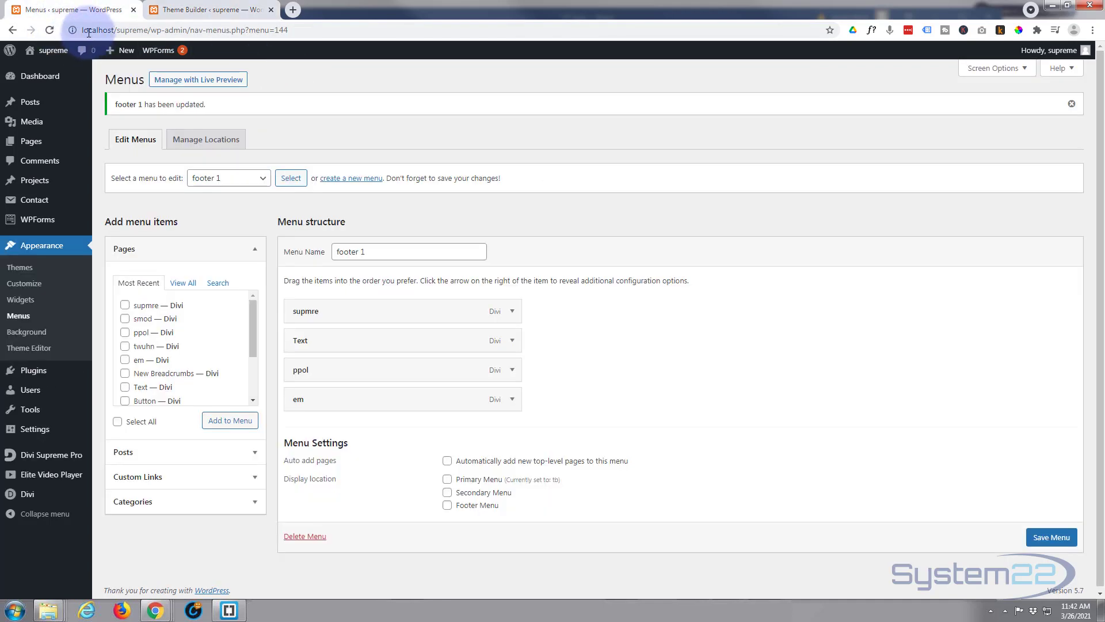
{"action": "left_click", "coordinate": [11, 33]}
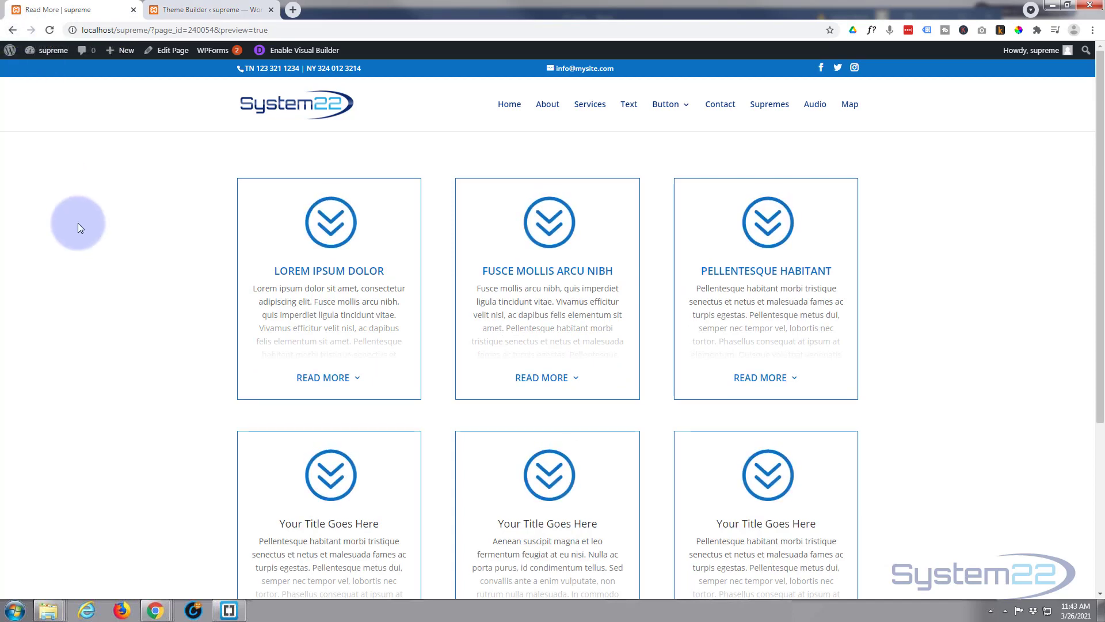
{"action": "scroll", "coordinate": [78, 225], "scroll_direction": "down", "scroll_amount": 5}
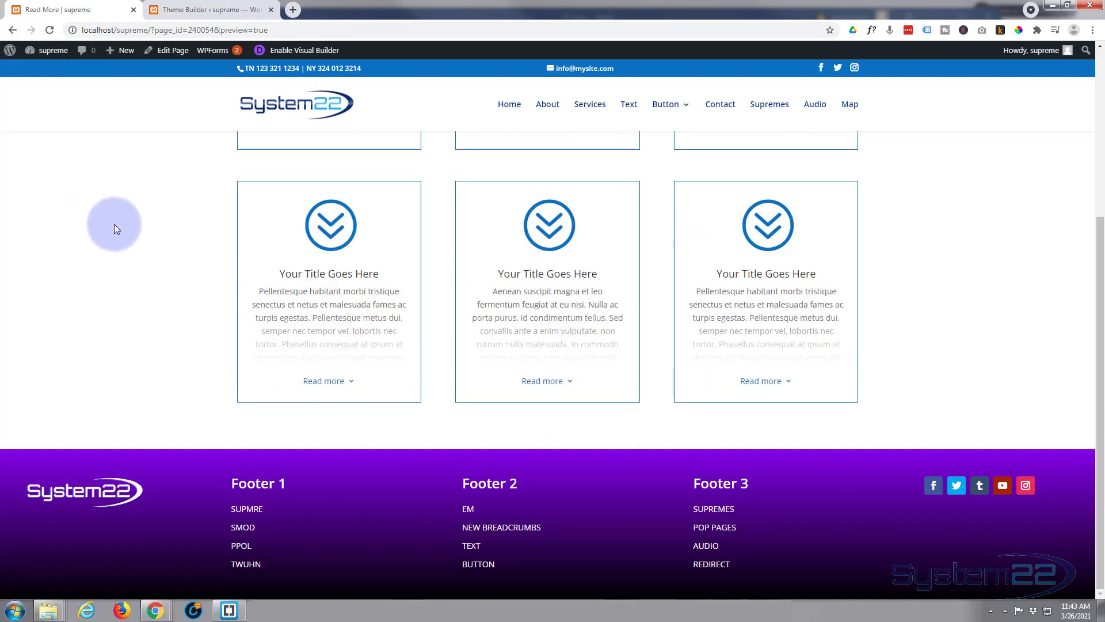